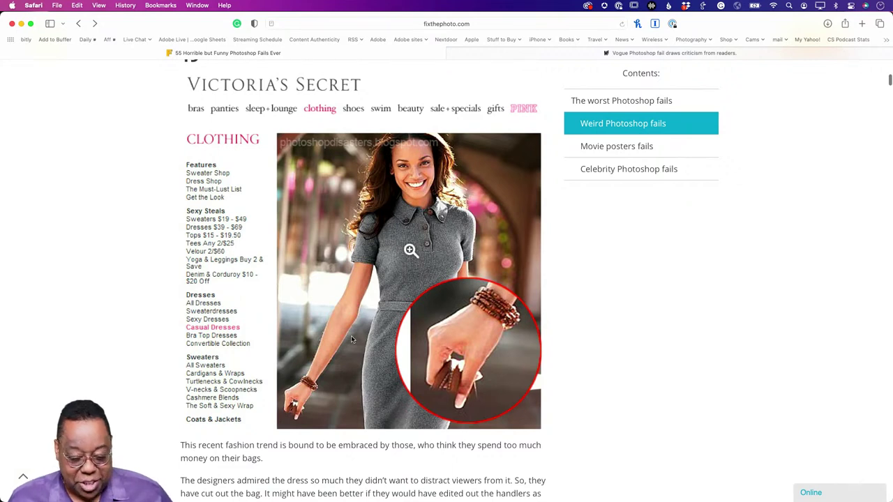
- Switch from Safari to Adobe Photoshop 2022 using the Cmd+Tab app switcher
key(super+Tab)
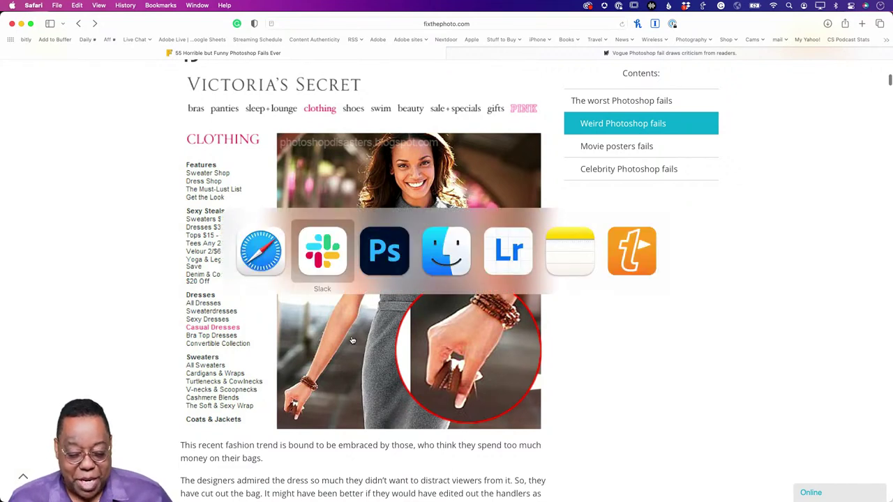
key(super+Tab)
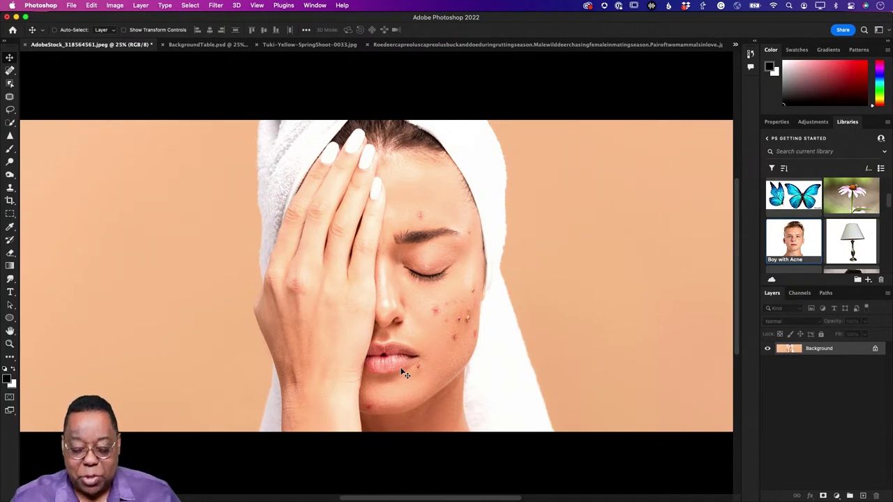
- Duplicate the portrait's Background layer into a Background copy layer
scroll(402, 372, down, 3)
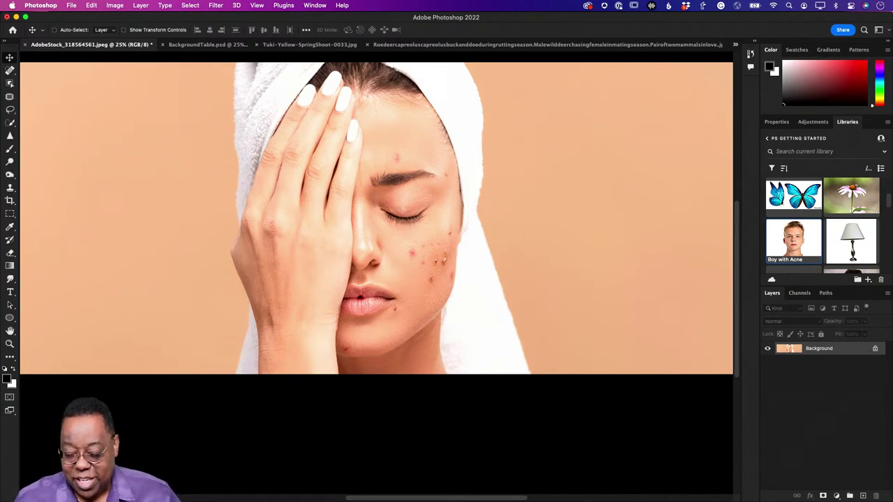
drag(829, 353, 864, 496)
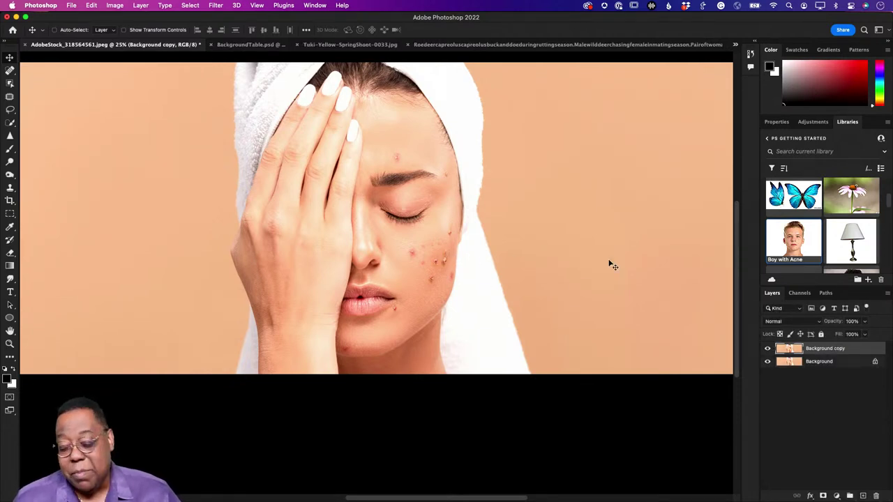
- Toggle the Background copy's visibility off and on, then pick the Spot Healing Brush
click(767, 348)
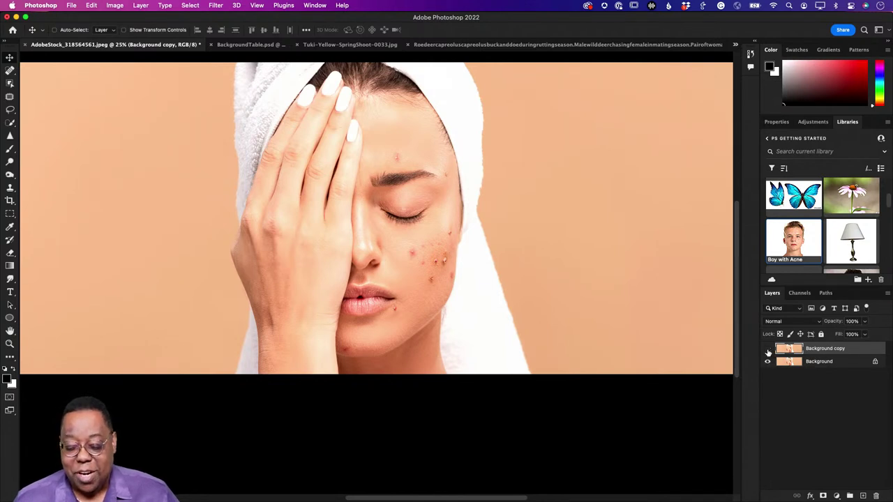
click(768, 349)
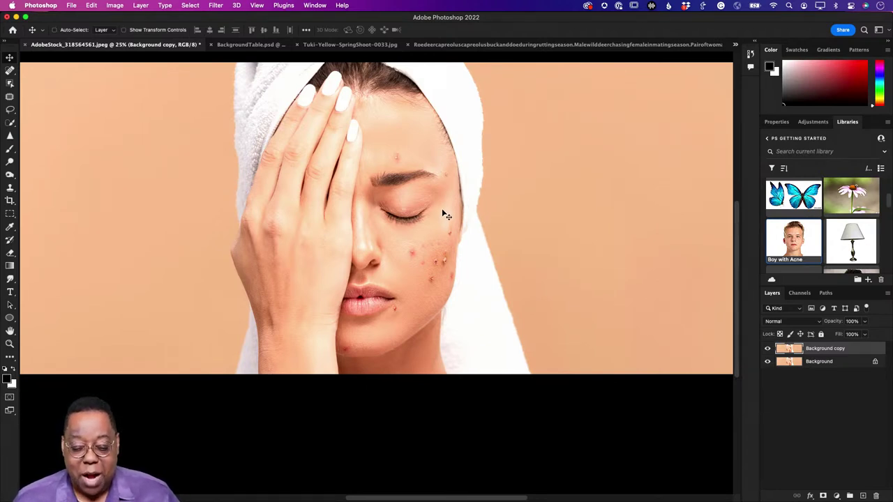
click(10, 70)
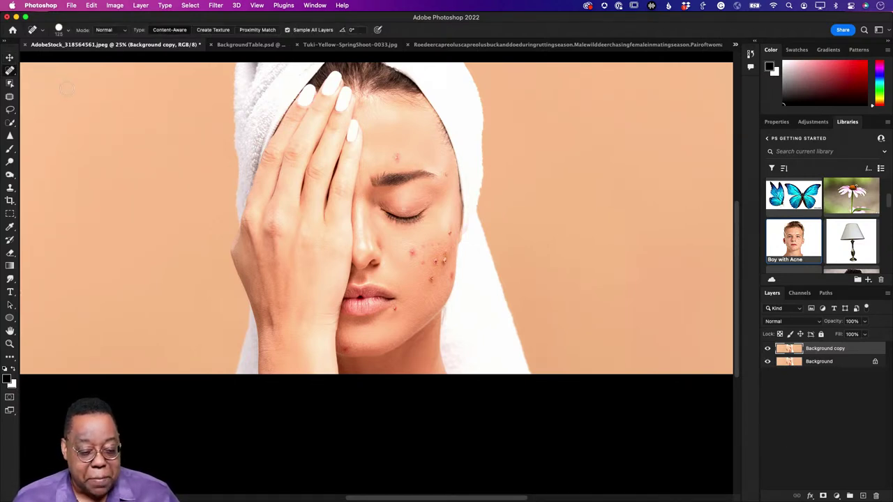
- Spot-heal the forehead blemish, several cheek acne spots and the chin spots
click(399, 158)
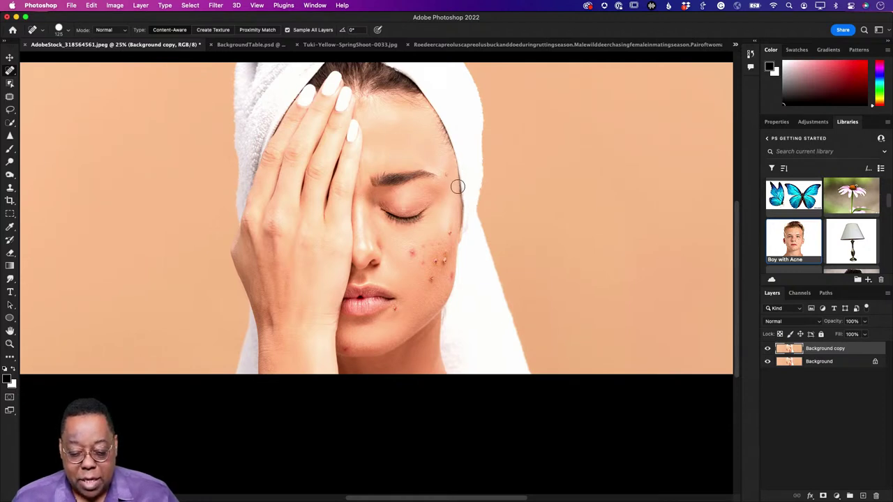
click(414, 254)
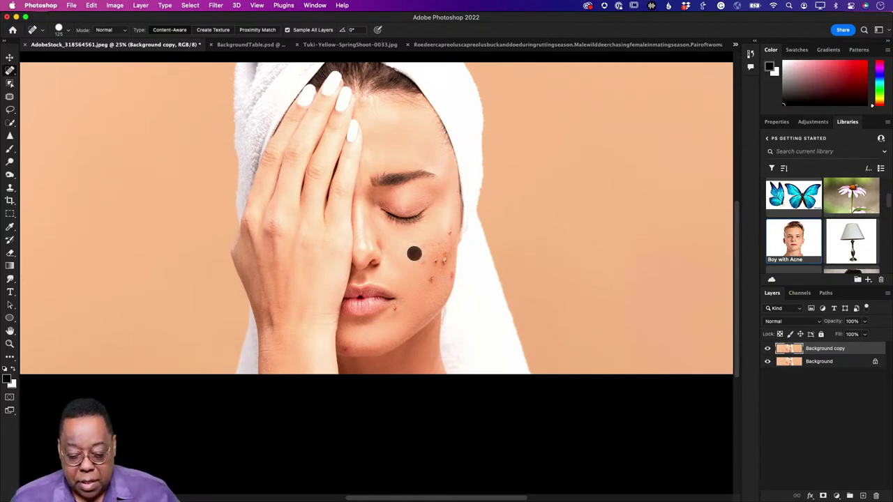
click(422, 263)
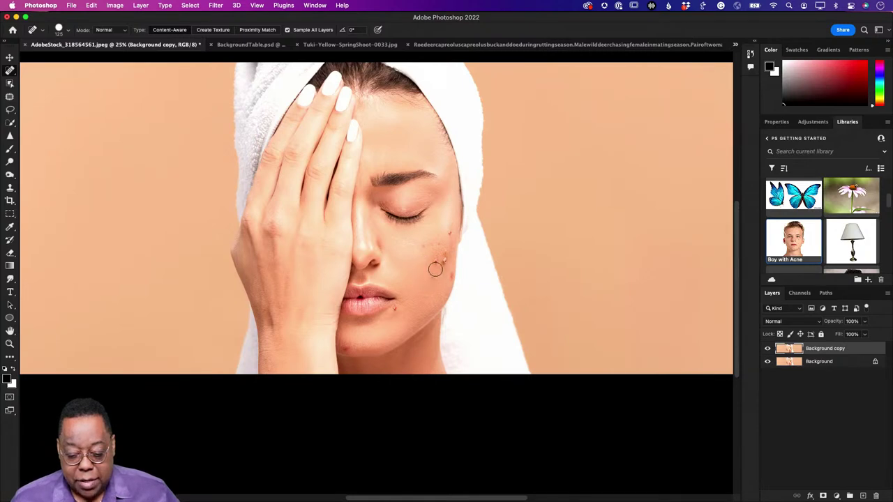
click(435, 261)
click(397, 309)
click(382, 337)
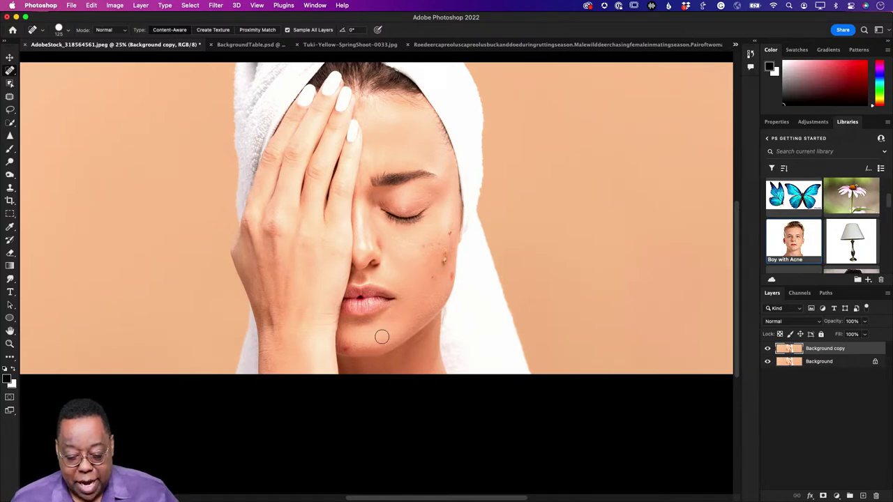
click(347, 350)
- Heal the remaining cheek and jawline spots, then hide the copy to compare
click(442, 286)
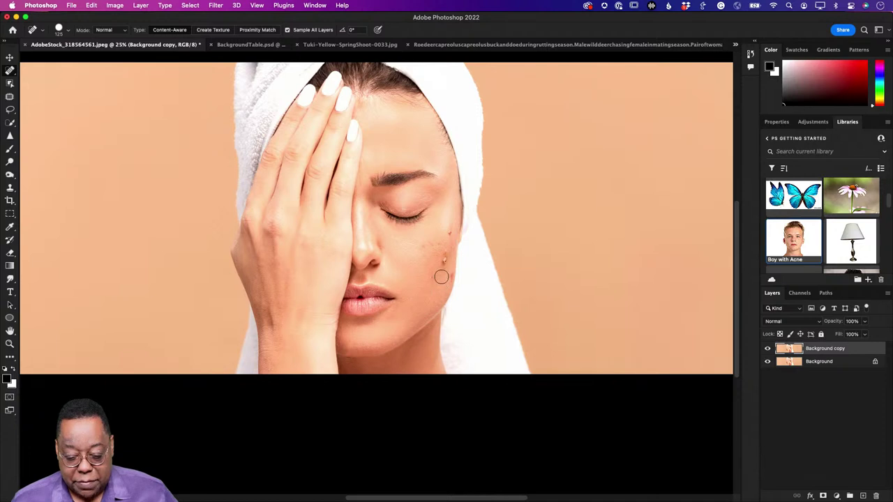
click(444, 260)
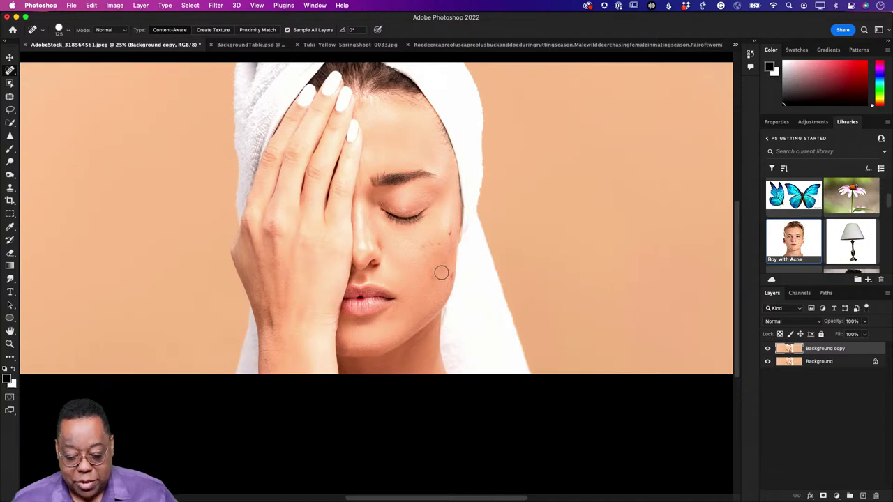
click(443, 266)
click(434, 277)
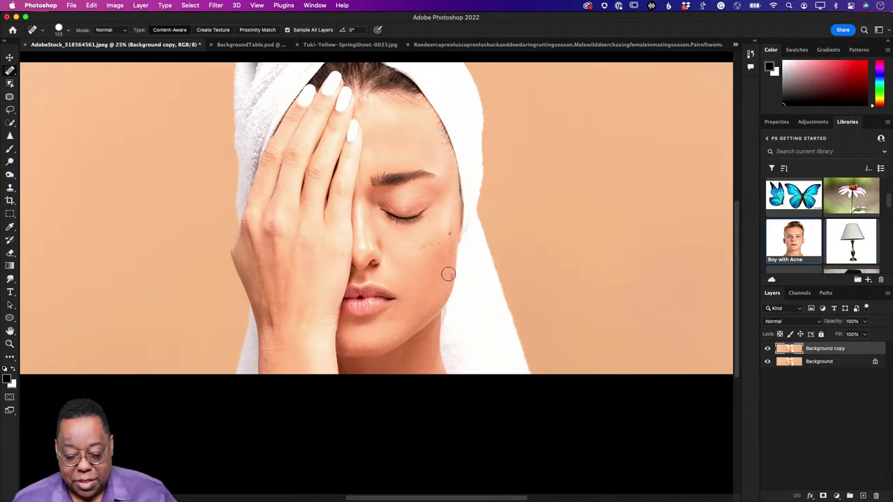
click(450, 274)
click(450, 233)
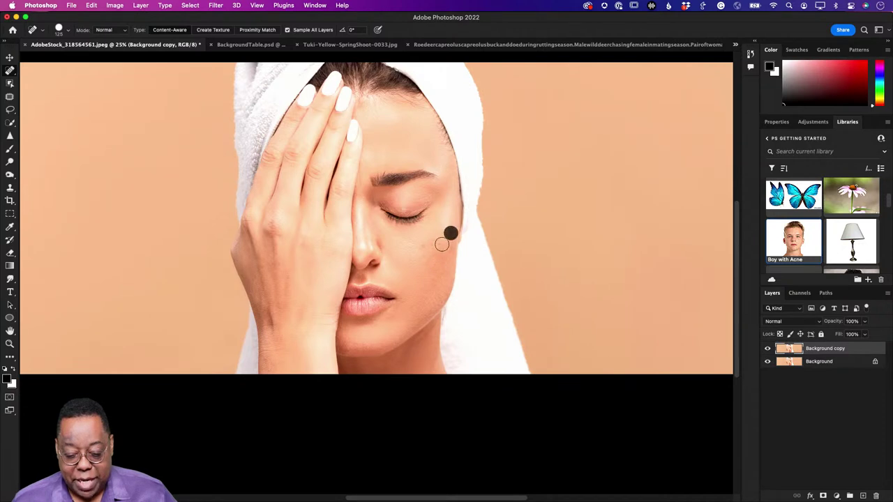
click(441, 244)
click(434, 245)
click(422, 248)
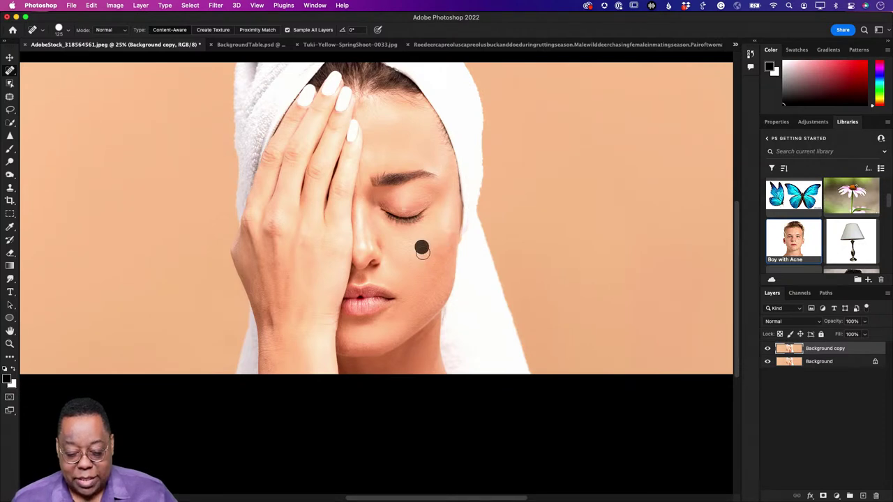
click(453, 238)
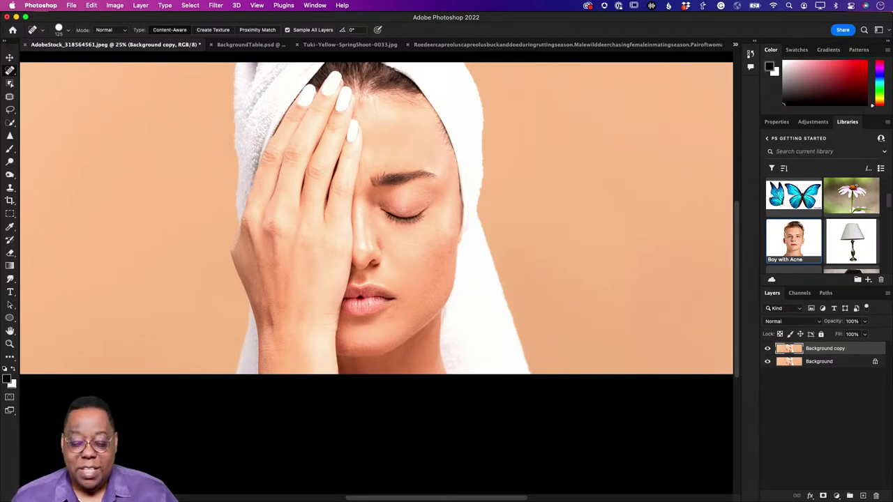
click(768, 349)
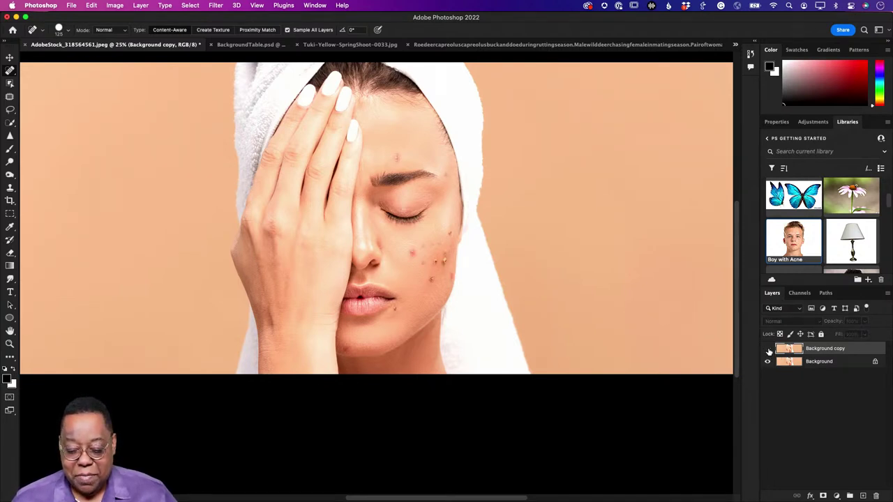
- Turn the retouched Background copy layer's visibility back on
click(768, 349)
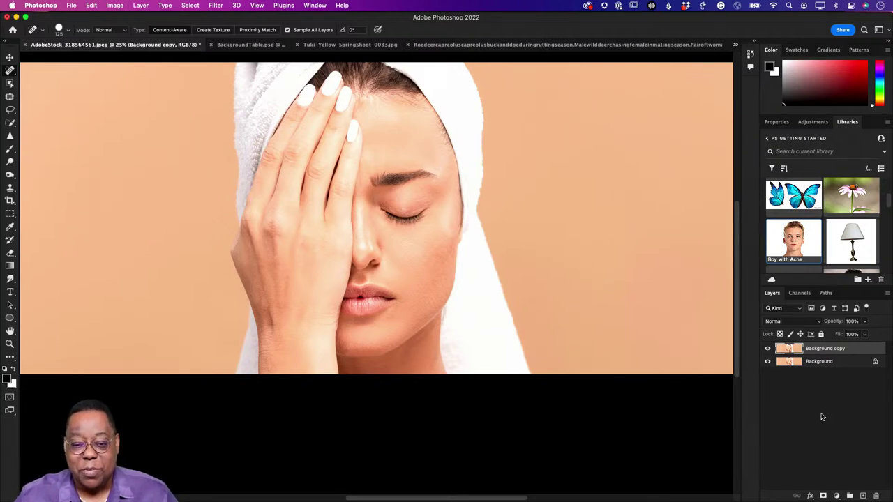
- Rename the Background copy layer to 'Retouching Layer'
double_click(823, 351)
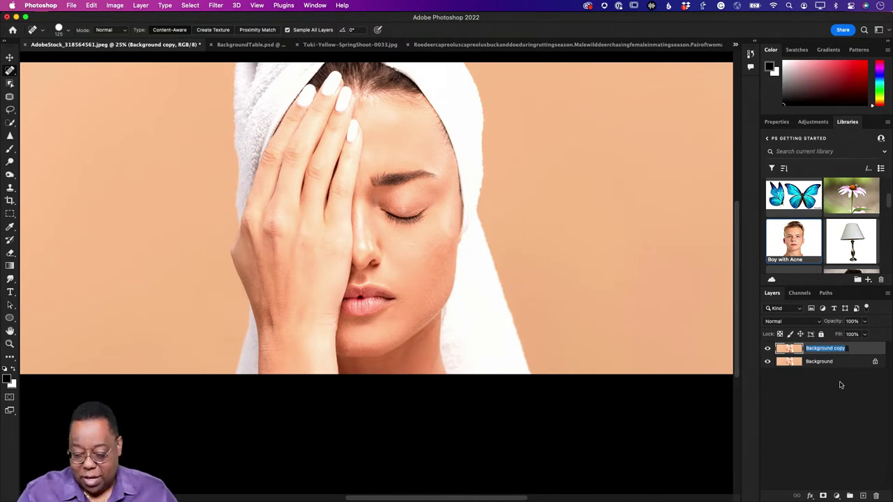
key(BackSpace)
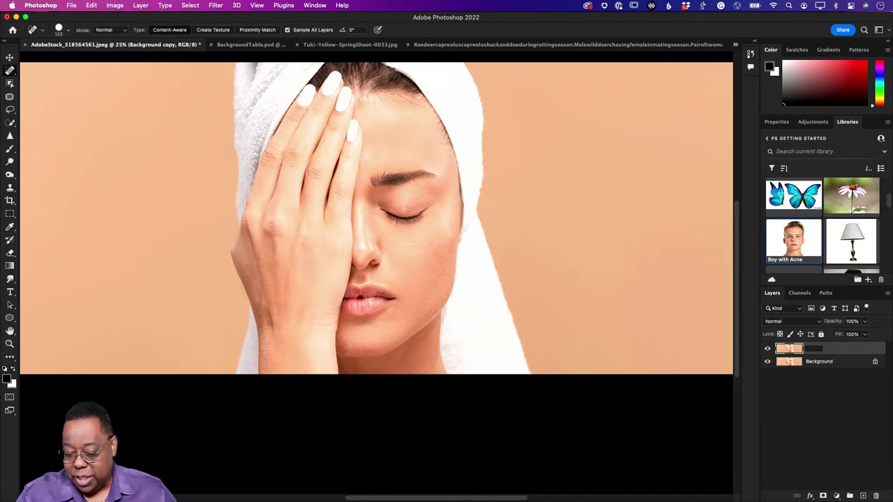
text(Retouching La)
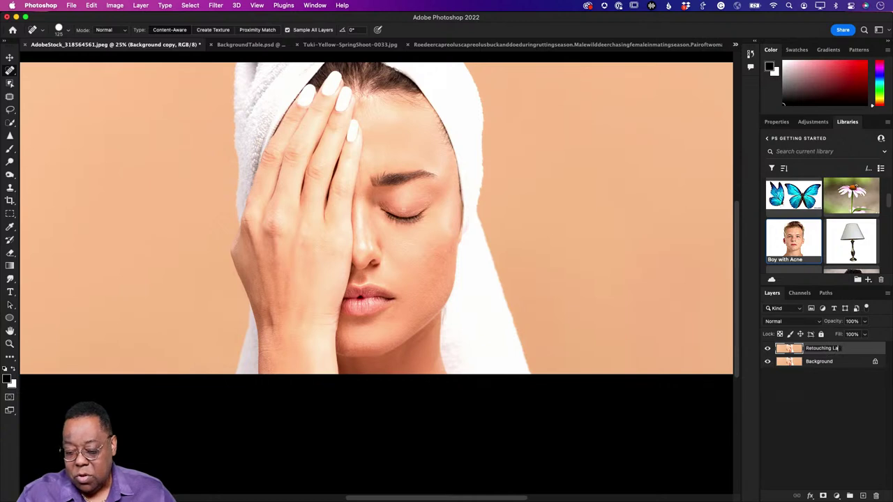
text(yer)
key(Return)
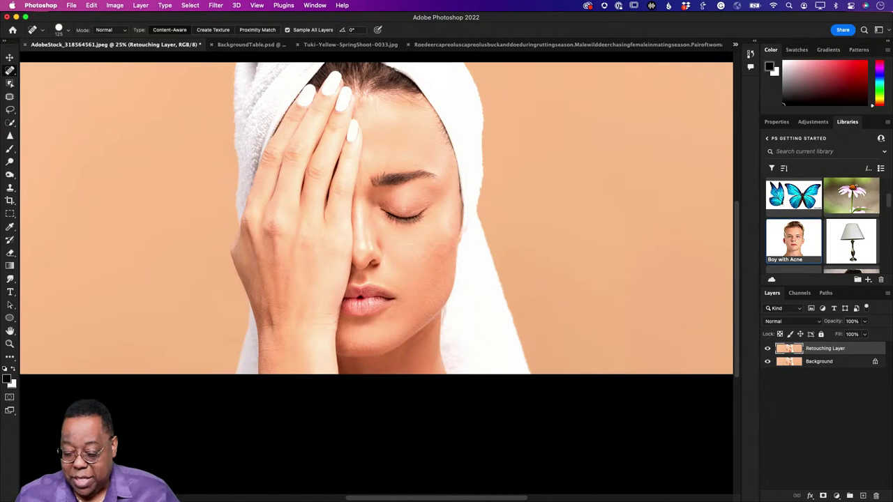
- Hide Retouching Layer and add a new empty layer above Background
click(767, 348)
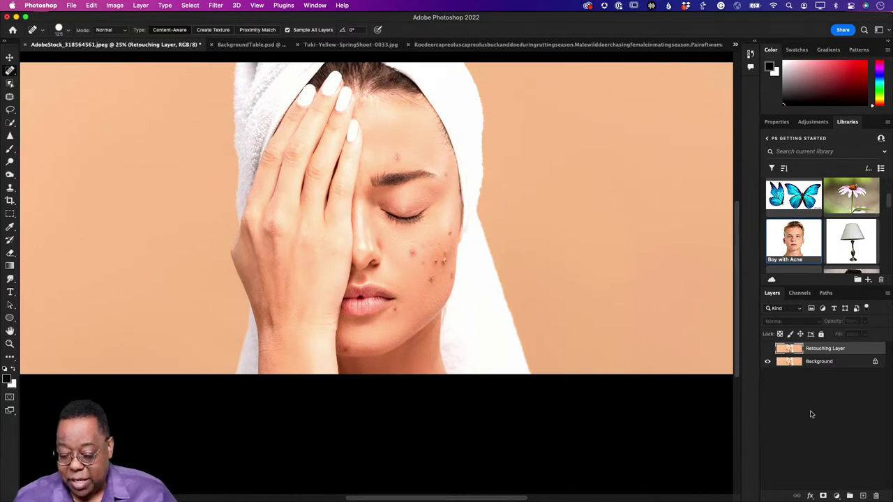
click(806, 366)
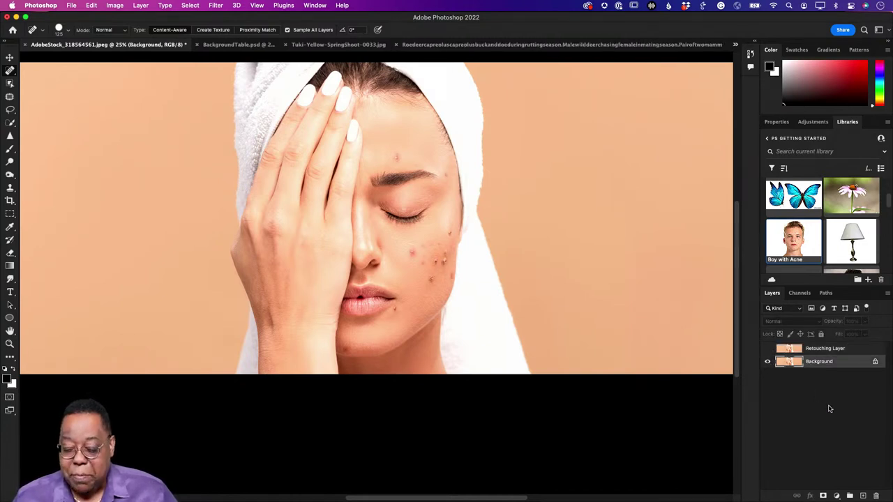
click(863, 496)
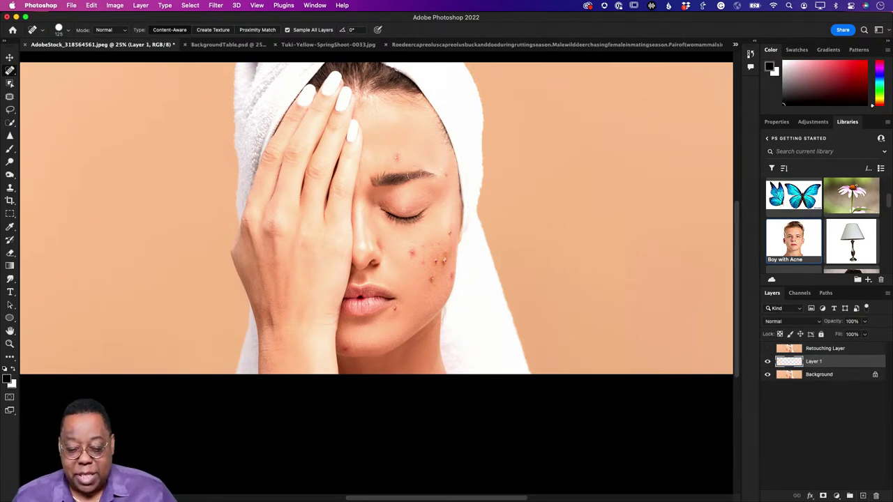
- Spot-heal the forehead, cheek, lip-side and chin blemishes onto the new Layer 1
click(397, 158)
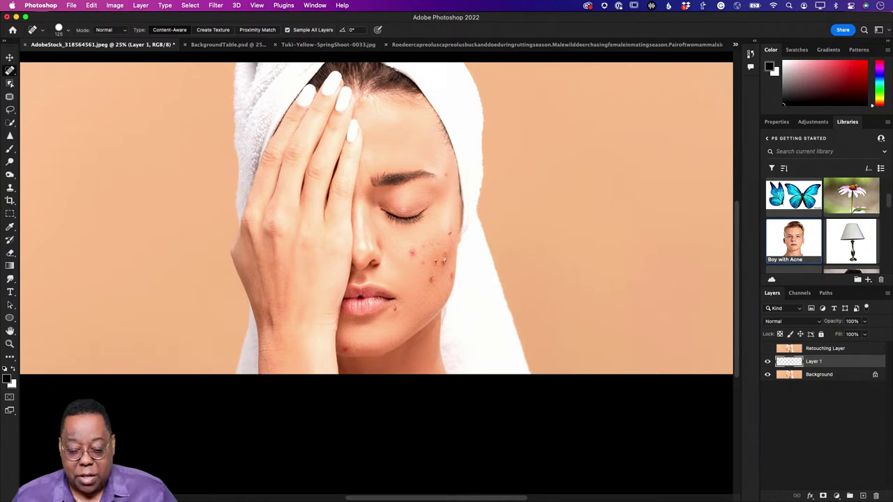
click(446, 174)
click(413, 252)
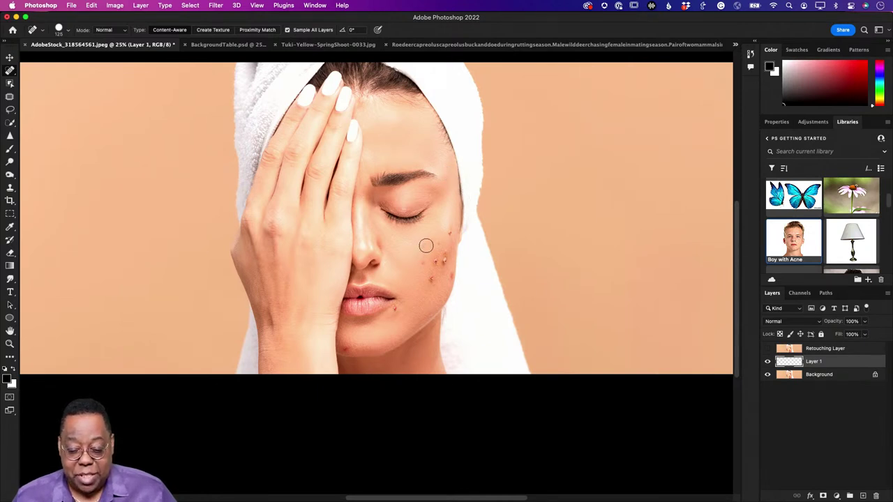
click(448, 233)
click(423, 261)
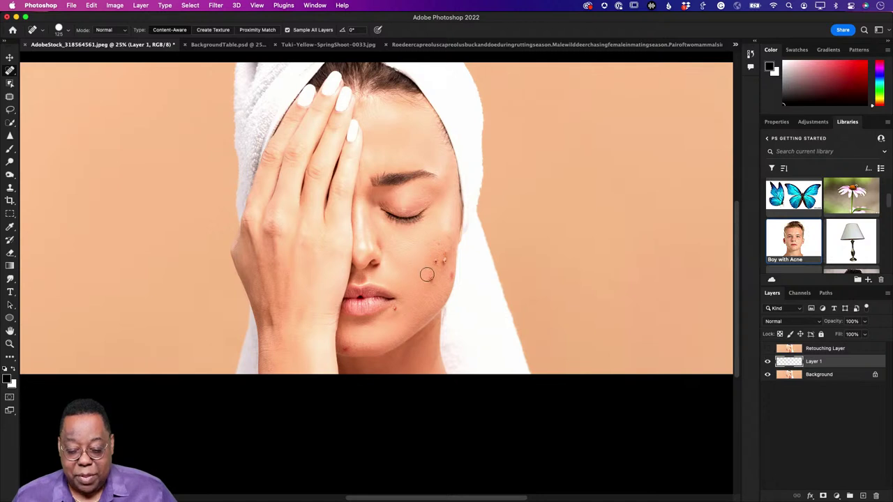
click(429, 279)
click(396, 314)
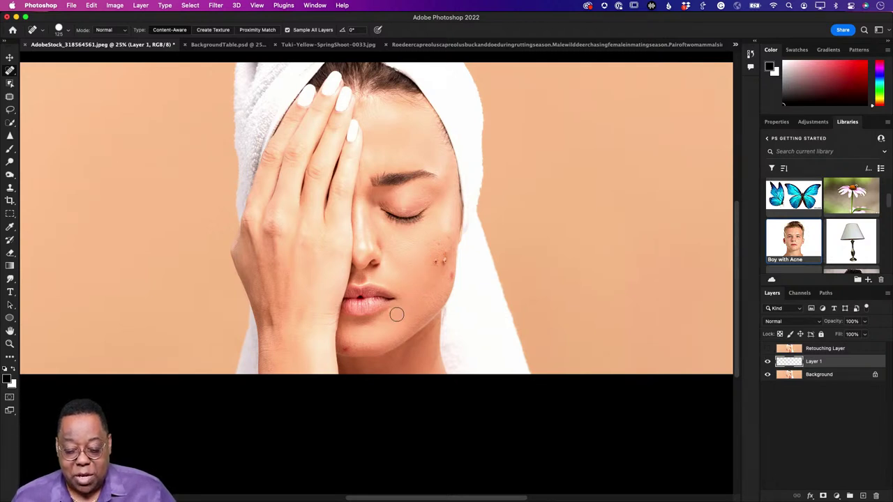
click(346, 349)
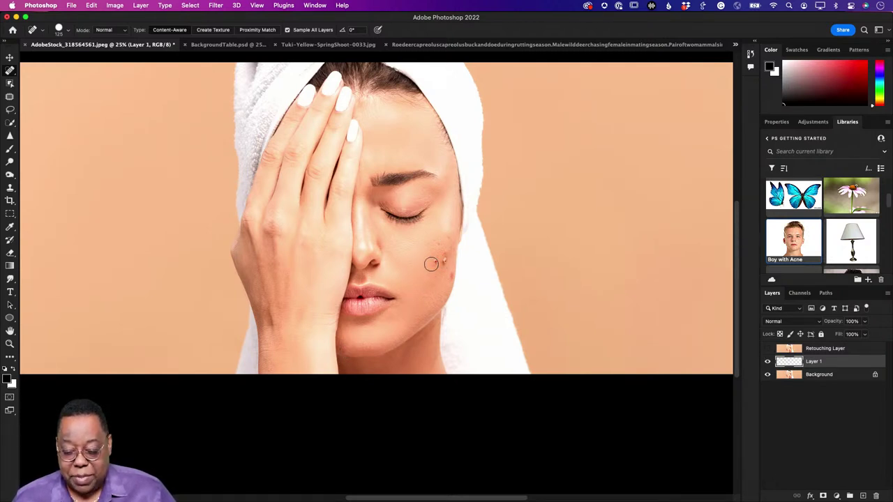
click(432, 263)
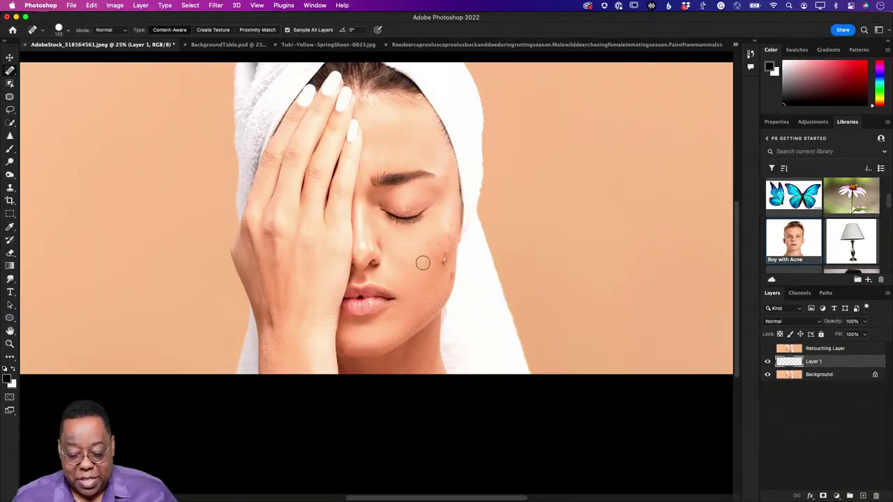
click(442, 258)
click(443, 255)
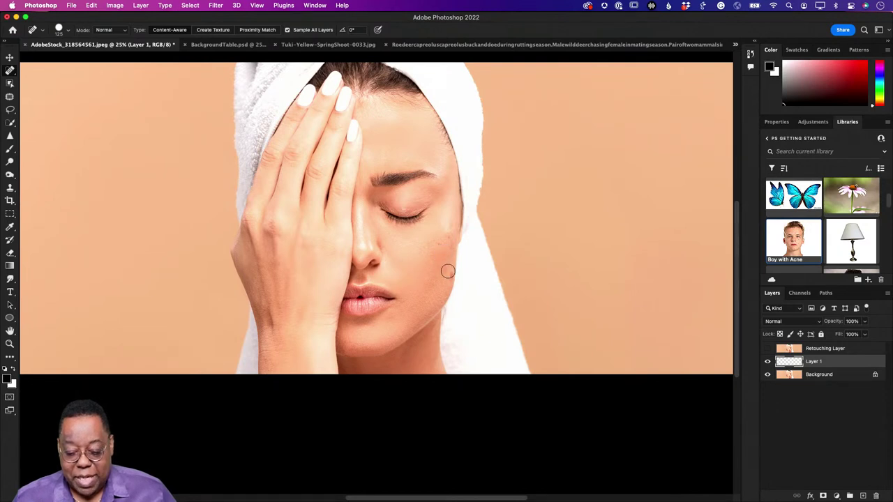
click(449, 274)
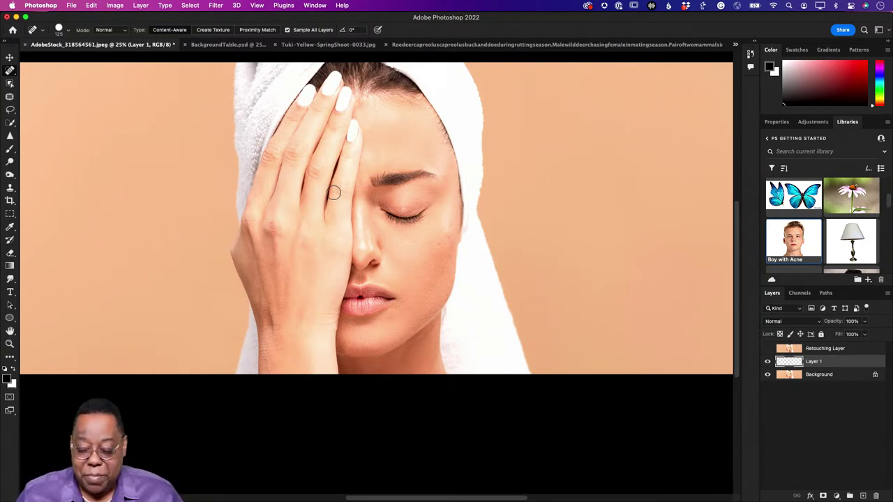
click(768, 374)
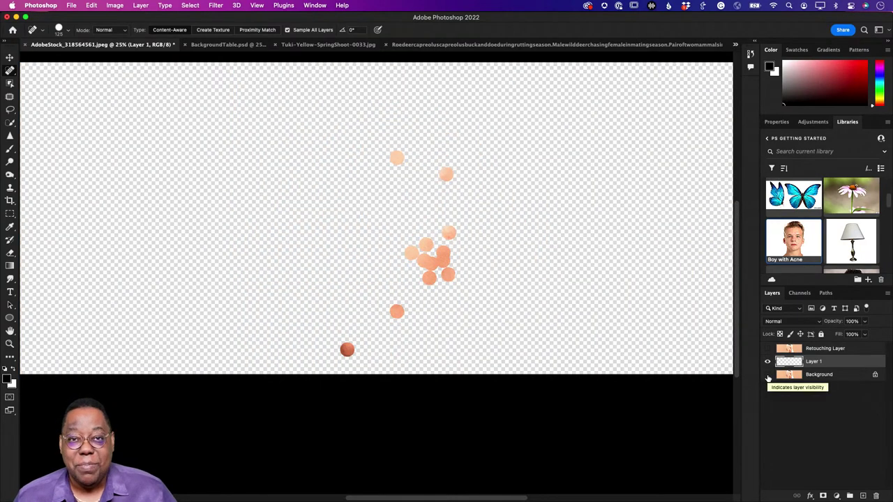
click(767, 375)
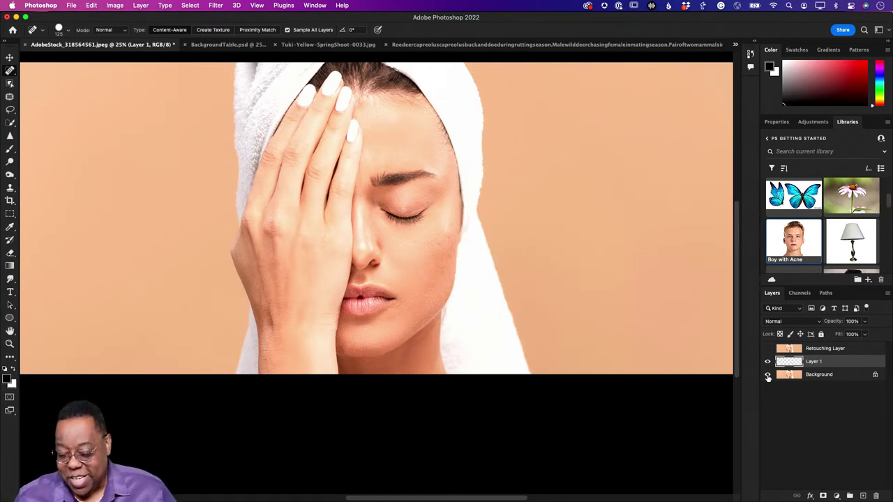
- Rename Layer 1 to 'Hlemish Removal Layer' and switch to the BackgroundTable.psd document
double_click(814, 361)
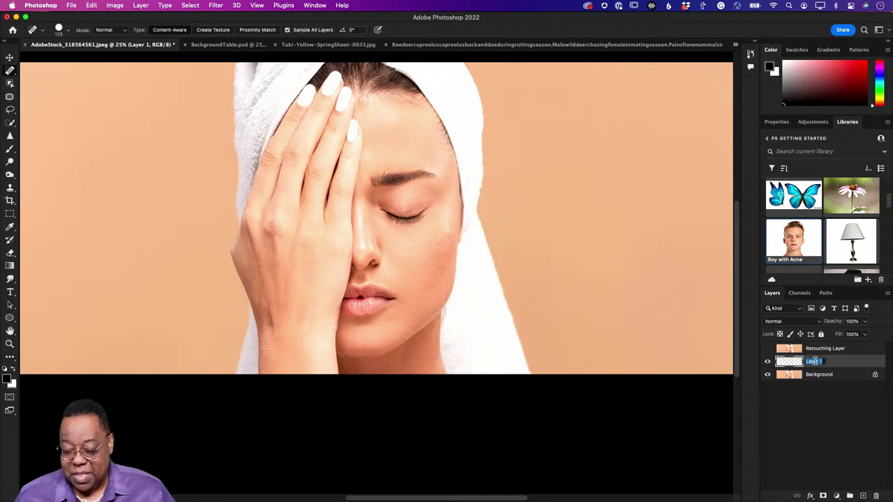
text(H)
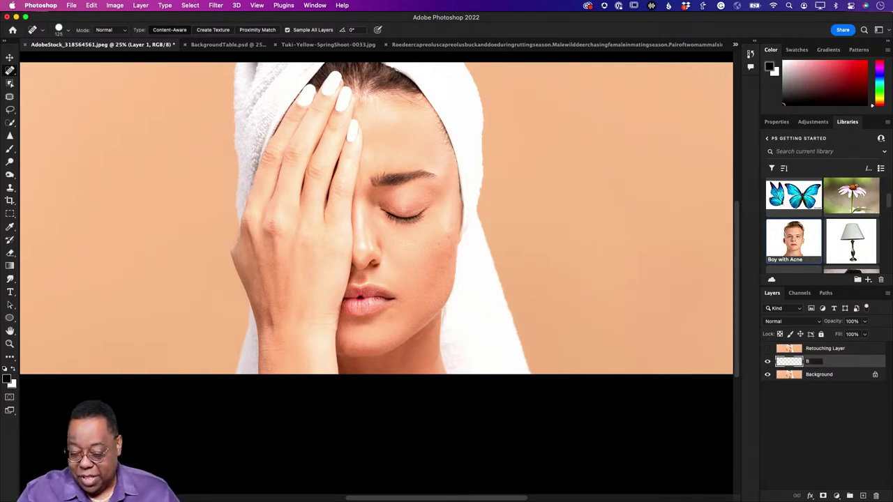
text(lemish)
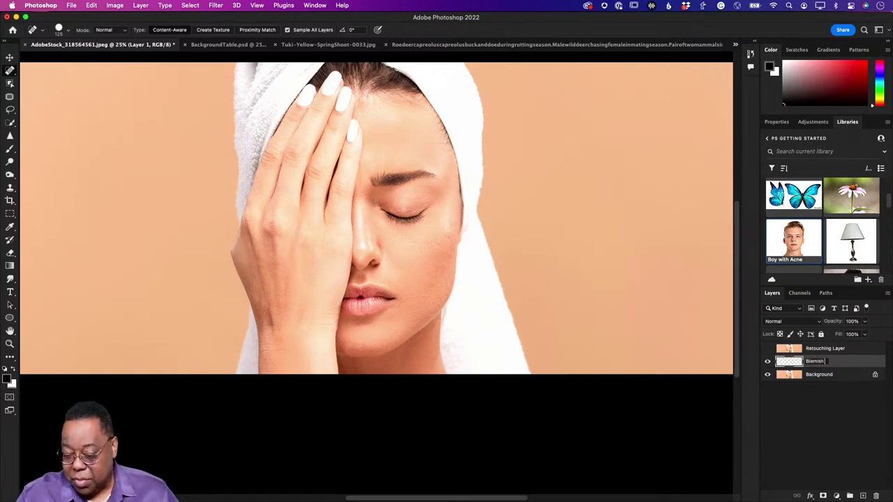
text( Removal)
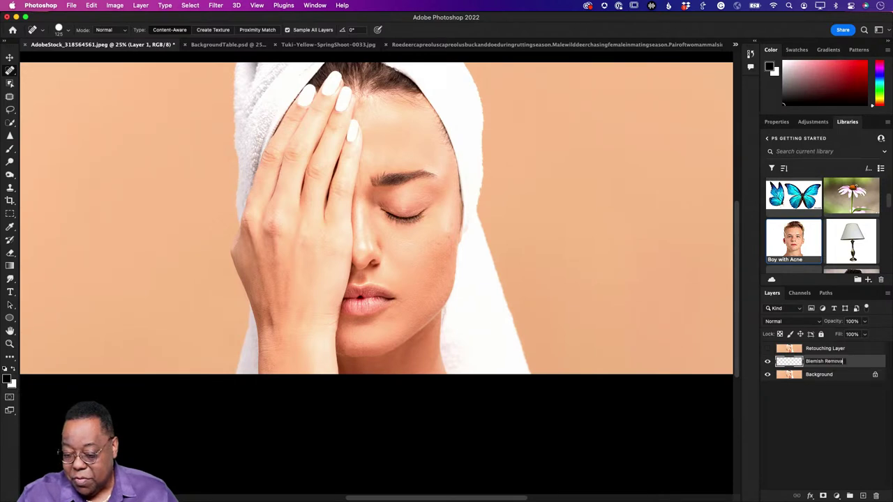
text( Layer)
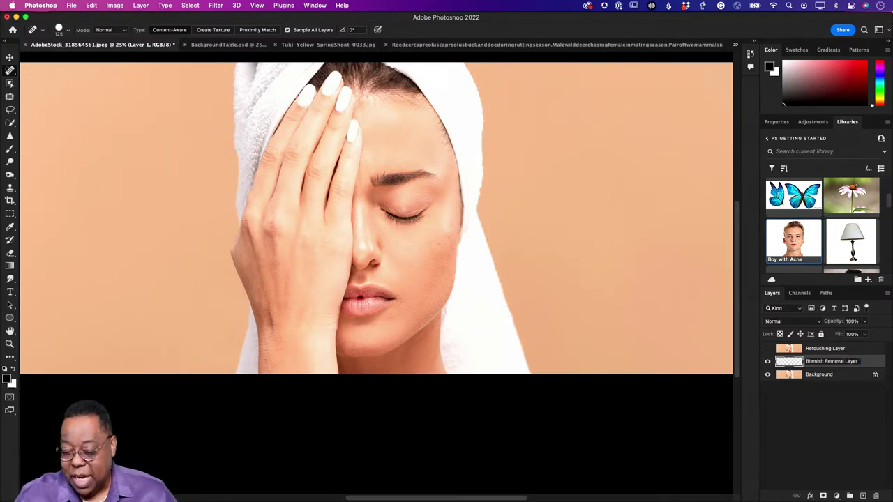
key(Return)
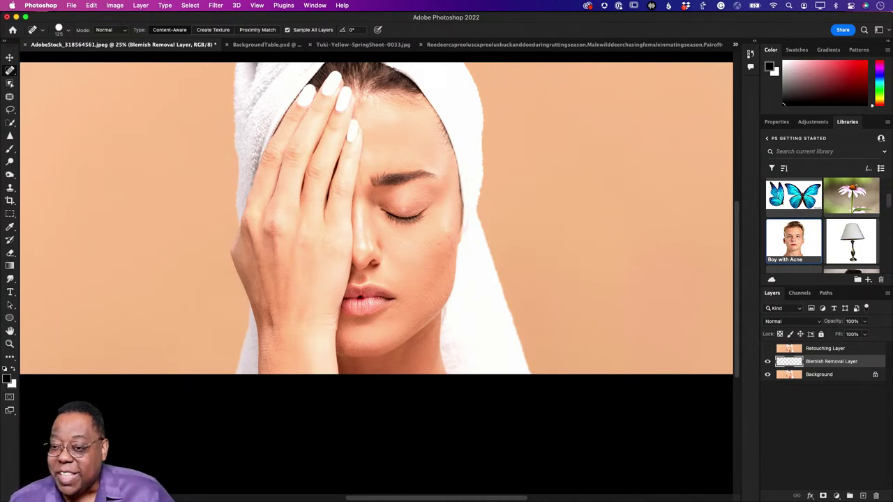
mouse_move(402, 499)
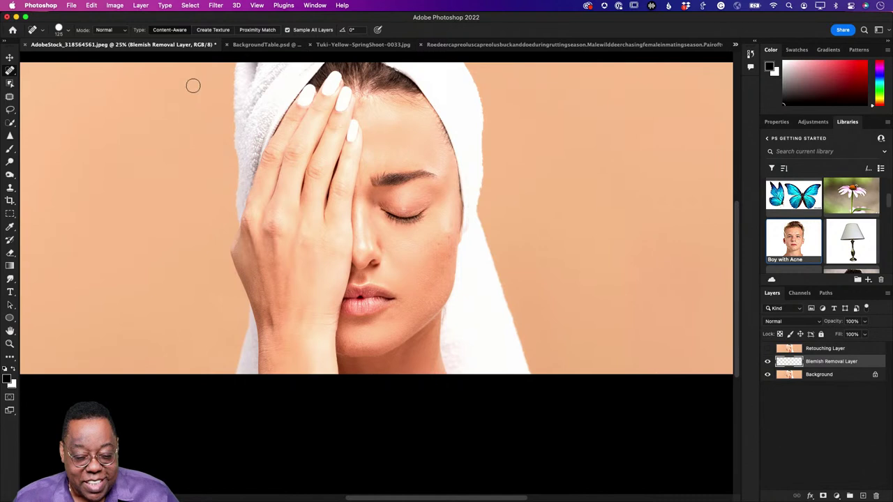
click(256, 44)
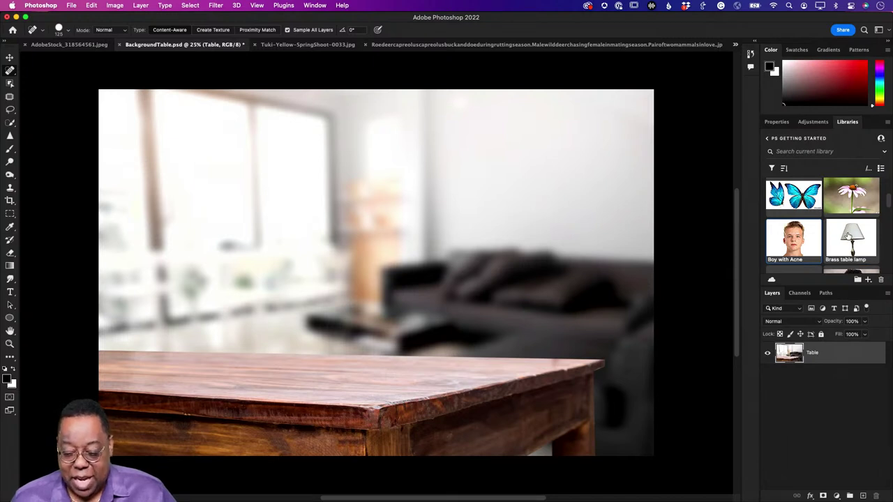
mouse_move(847, 236)
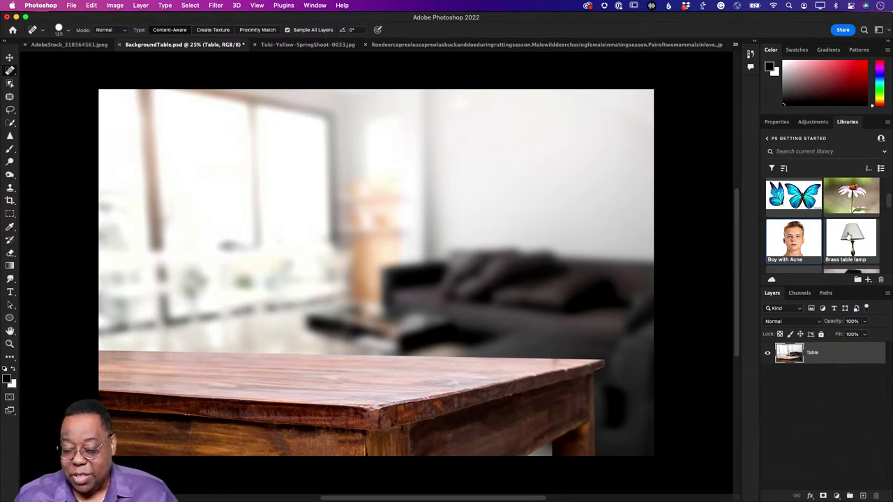
- Place the Brass table lamp from Libraries into the table scene, scaled to about 73%
drag(848, 236, 457, 301)
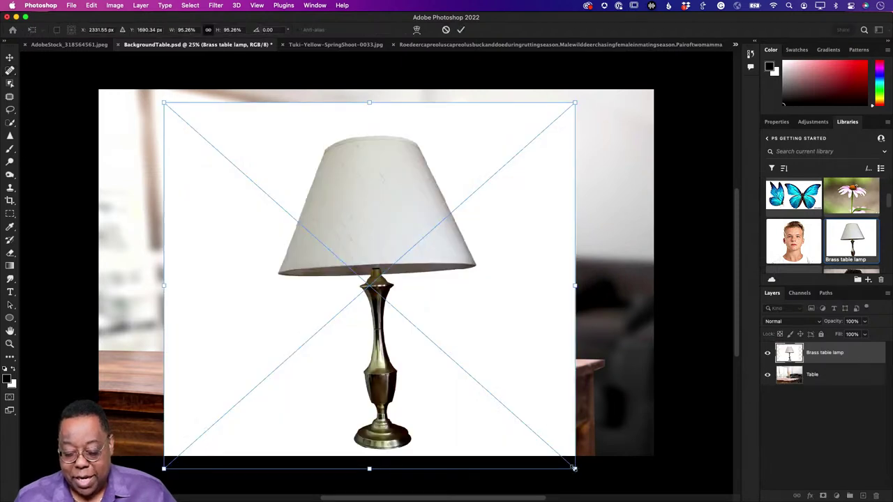
drag(575, 468, 473, 385)
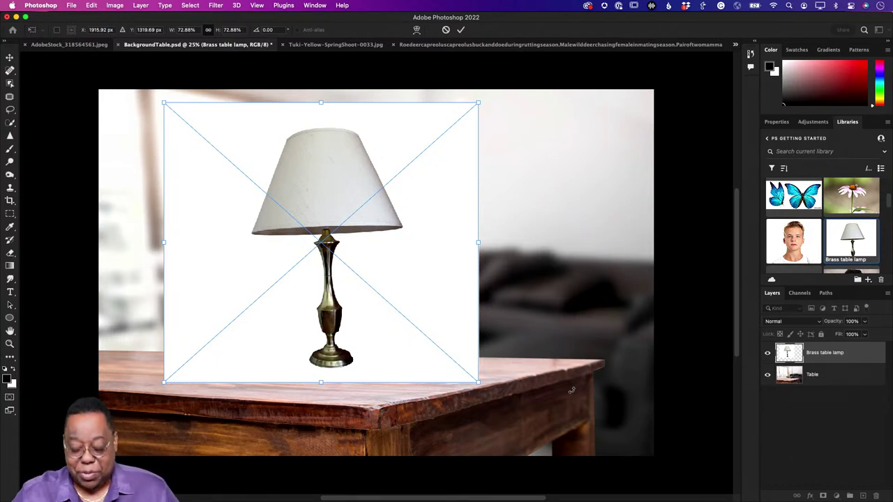
key(Return)
key(j)
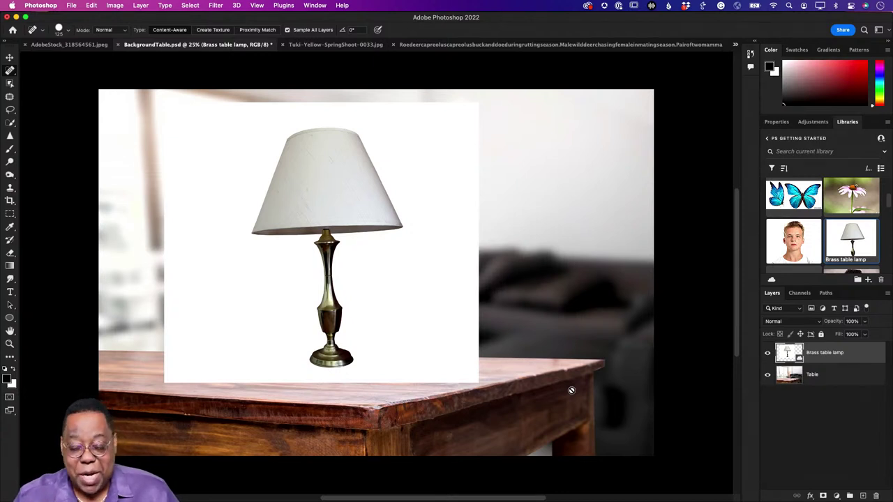
- Rasterize the Brass table lamp layer and select the Eraser tool
right_click(840, 360)
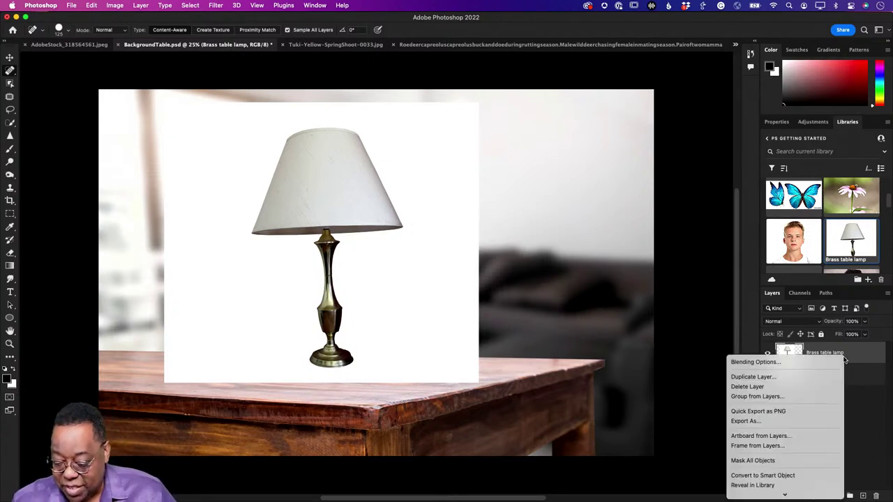
scroll(801, 440, down, 5)
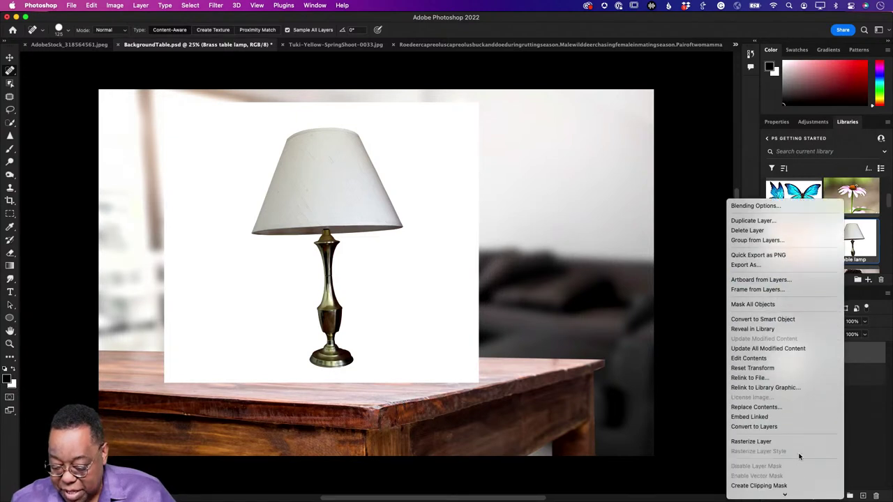
click(801, 440)
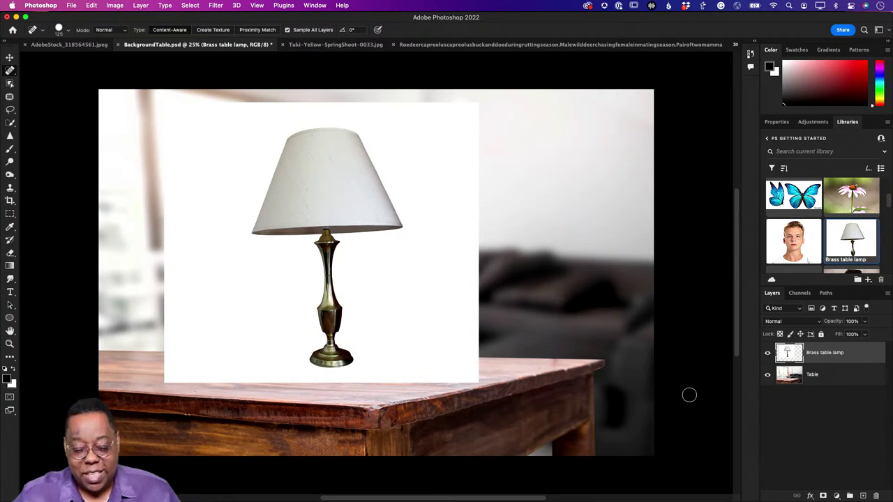
key(e)
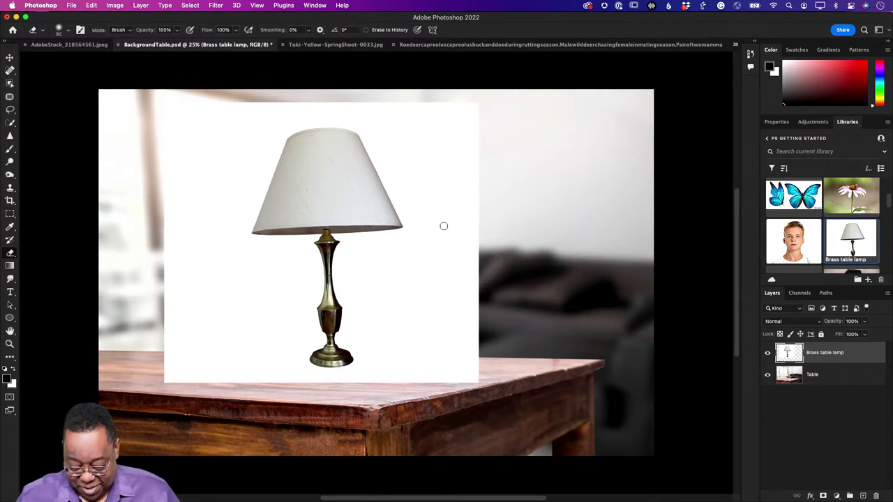
- Enlarge the eraser to 200, test-erase the lamp's upper-right white backdrop, then undo the erasure
key(bracketright)
key(bracketright)
key(bracketright)
key(bracketright)
key(bracketright)
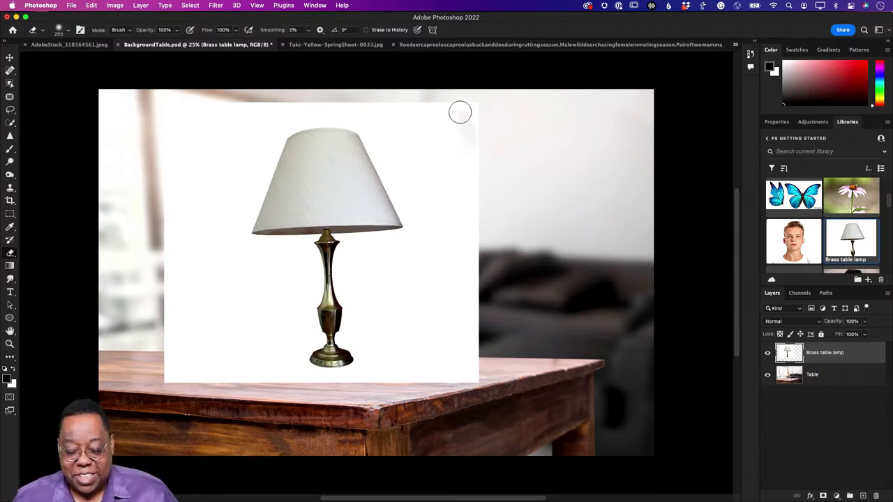
mouse_move(463, 146)
mouse_down()
mouse_move(434, 105)
mouse_move(404, 110)
mouse_move(404, 145)
mouse_move(426, 173)
mouse_move(421, 130)
mouse_move(367, 80)
mouse_move(375, 107)
mouse_move(426, 156)
mouse_move(430, 136)
mouse_move(369, 105)
mouse_move(473, 114)
mouse_move(397, 101)
mouse_move(445, 102)
mouse_move(467, 168)
mouse_move(482, 120)
mouse_move(488, 146)
mouse_move(480, 137)
mouse_move(463, 182)
mouse_move(428, 141)
mouse_move(405, 162)
mouse_move(385, 156)
mouse_move(381, 128)
mouse_move(402, 179)
mouse_up()
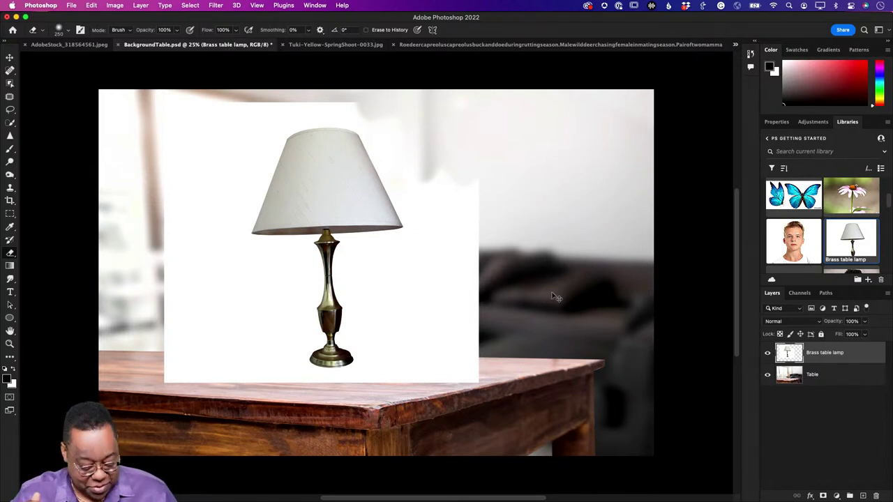
key(super+z)
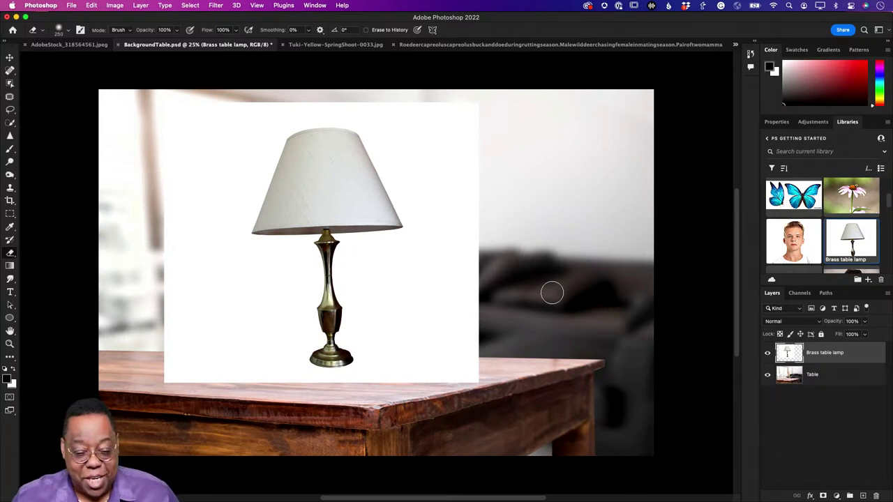
- Select the lamp as subject, invert the selection, mask the layer, then undo the mask
click(191, 5)
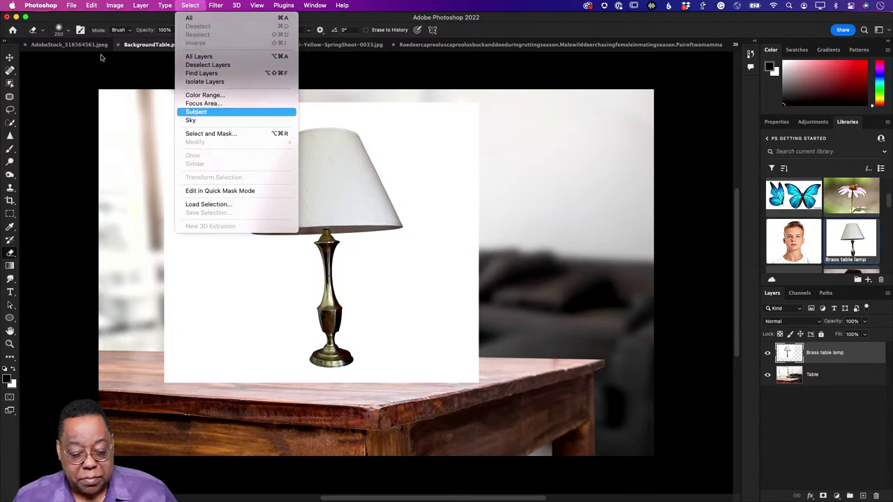
click(196, 111)
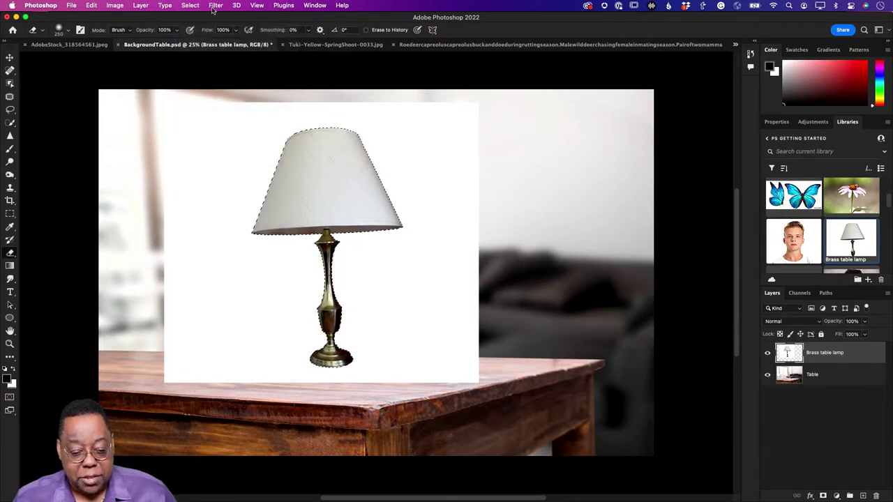
click(190, 6)
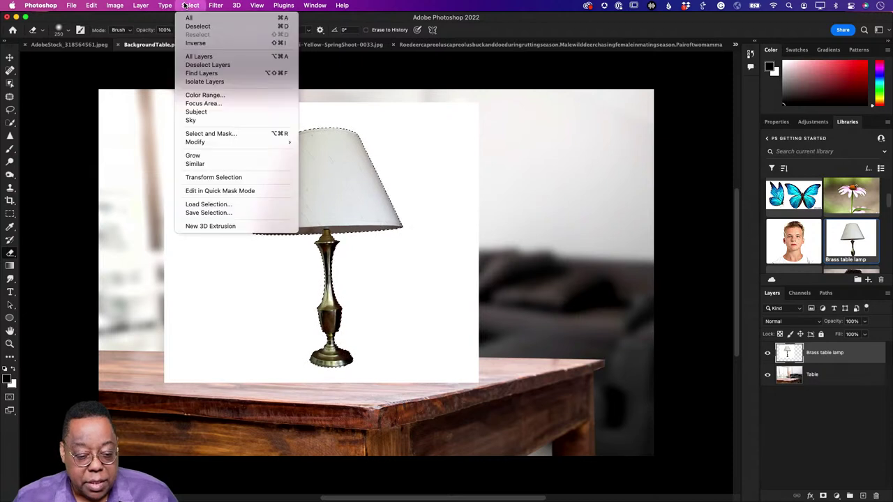
click(195, 42)
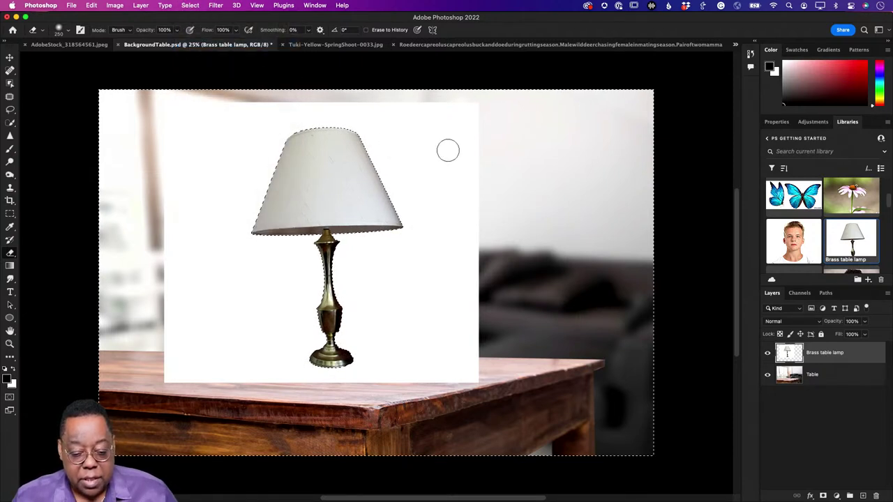
click(824, 495)
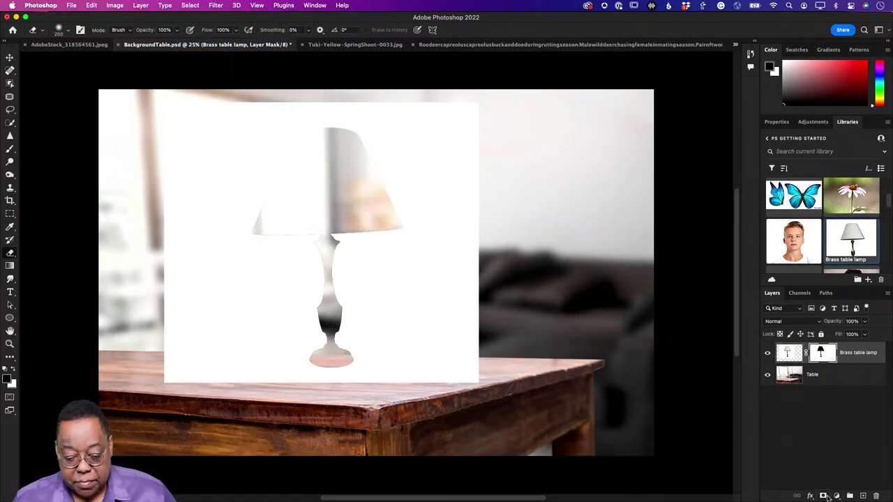
key(super+z)
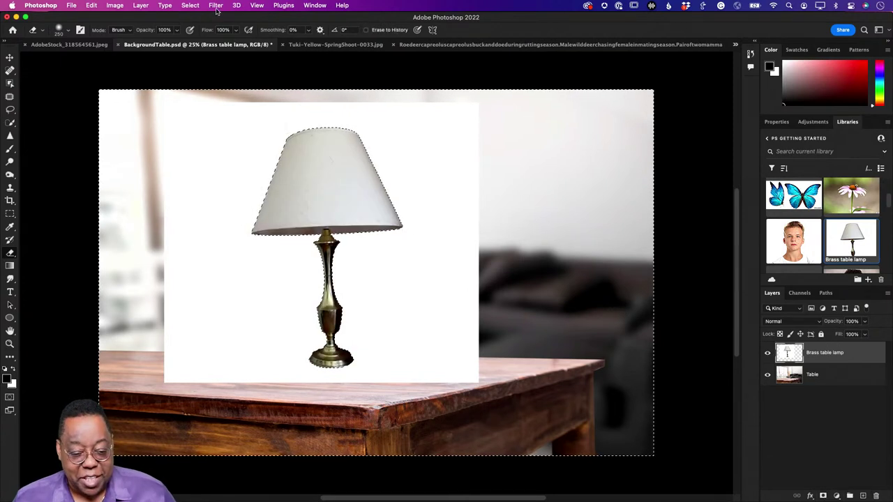
- Invert the selection back to the lamp, mask away its white background, then undo the mask
click(187, 6)
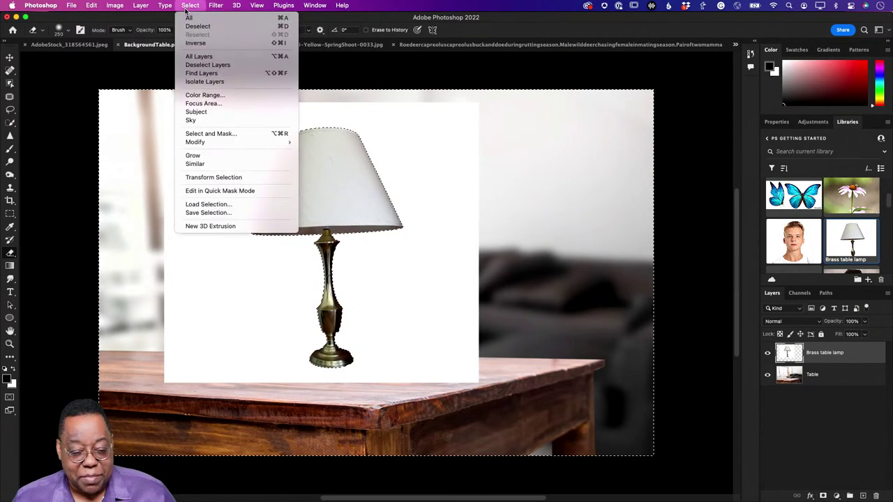
click(195, 43)
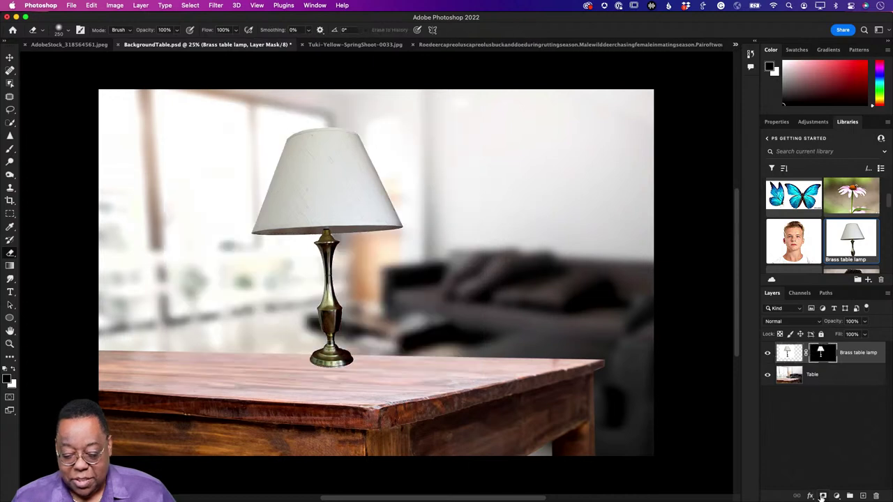
click(823, 495)
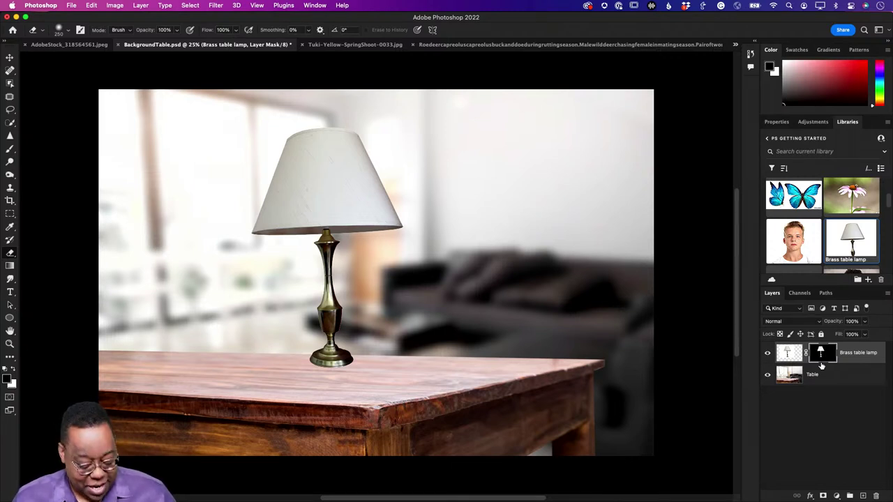
key(super+z)
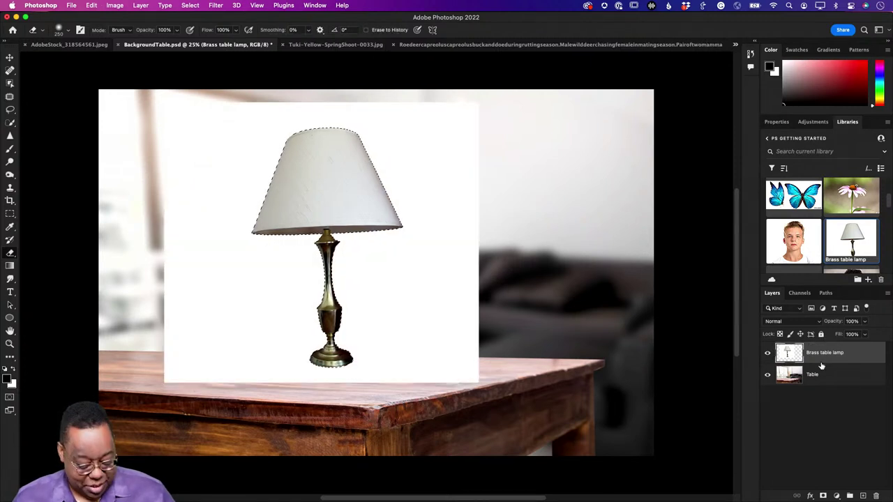
- Bring back the lamp selection with undo, then clear it with Select > Deselect
key(super+z)
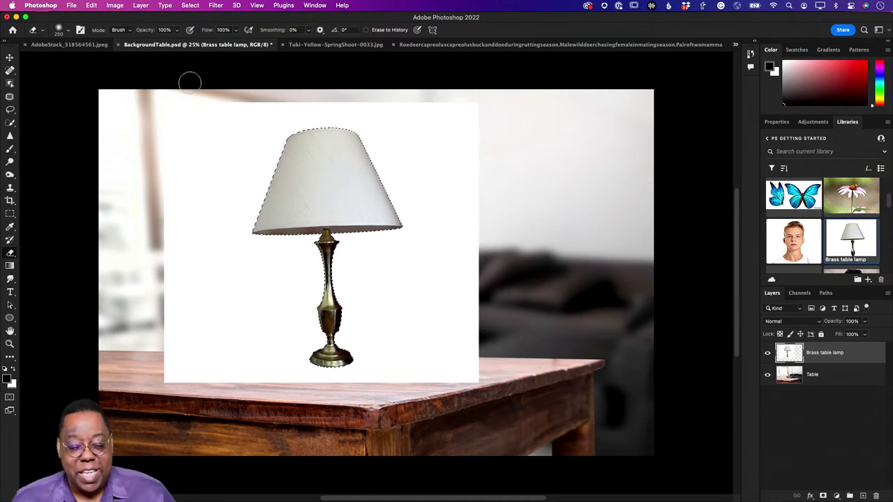
click(189, 5)
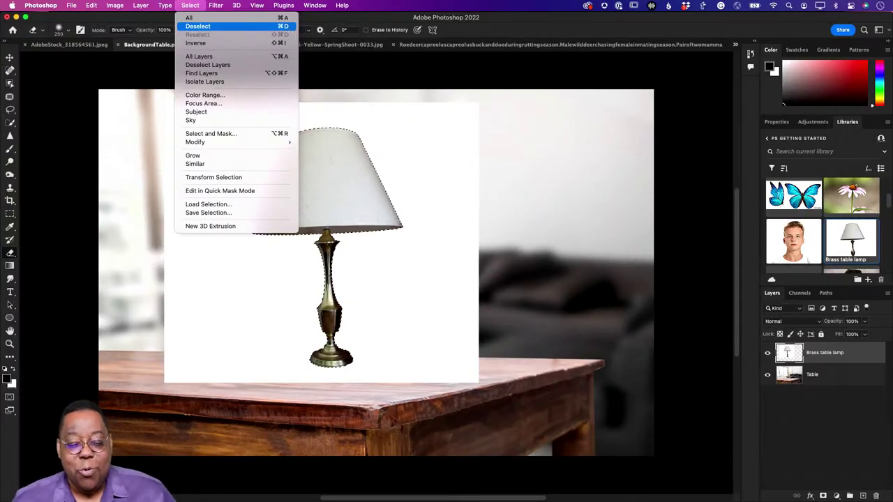
click(284, 26)
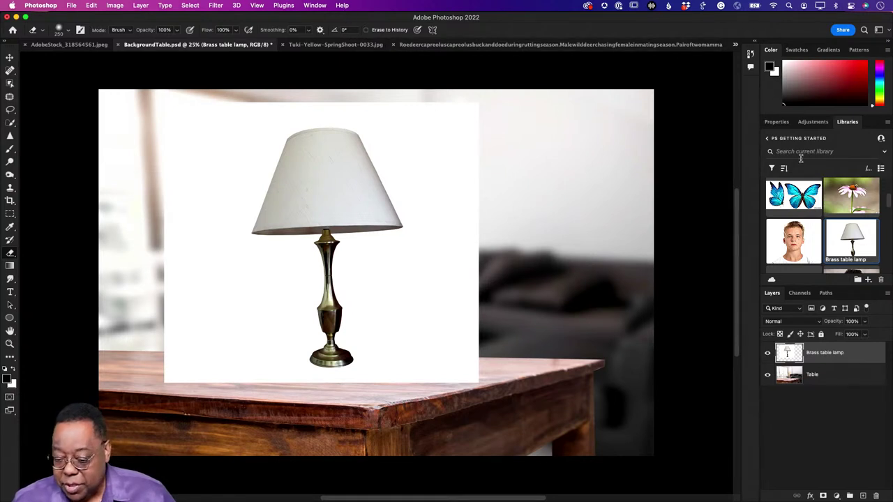
- Show the lamp layer's Properties quick actions, try Remove Background, then undo it
click(775, 122)
scroll(840, 255, down, 2)
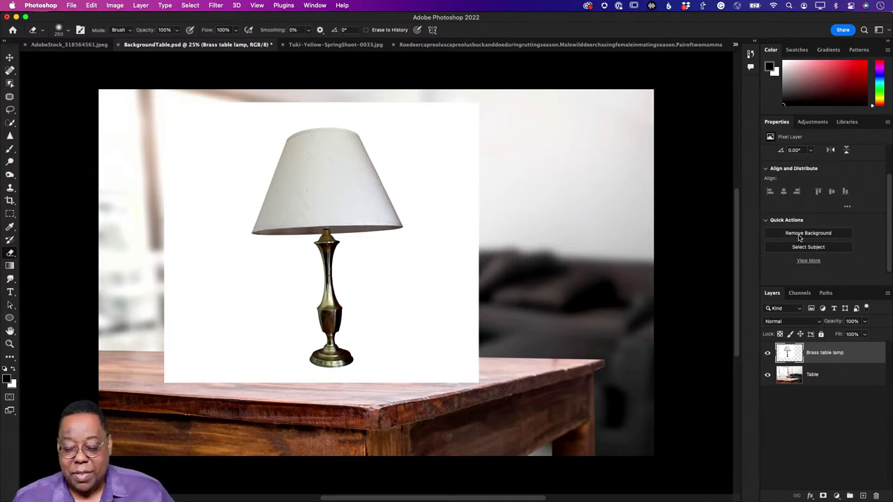
click(808, 233)
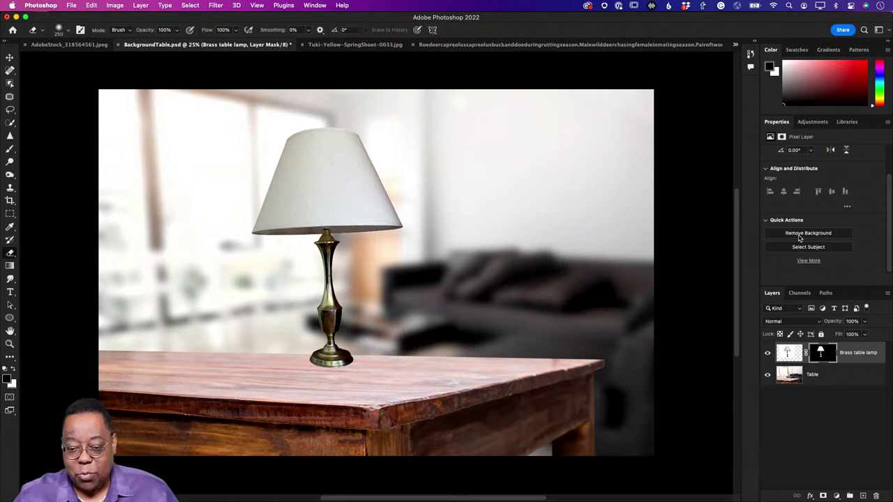
key(super+z)
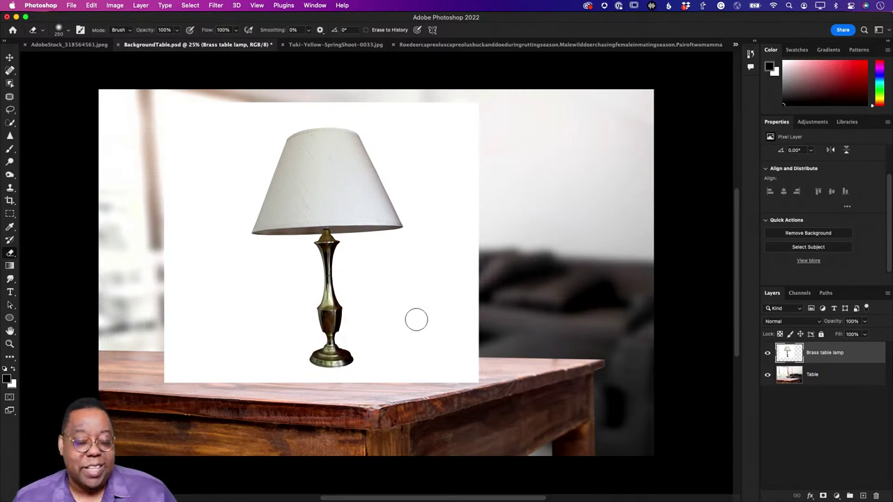
- Open Blending Options for the Brass table lamp layer and move the Layer Style dialog higher
right_click(848, 357)
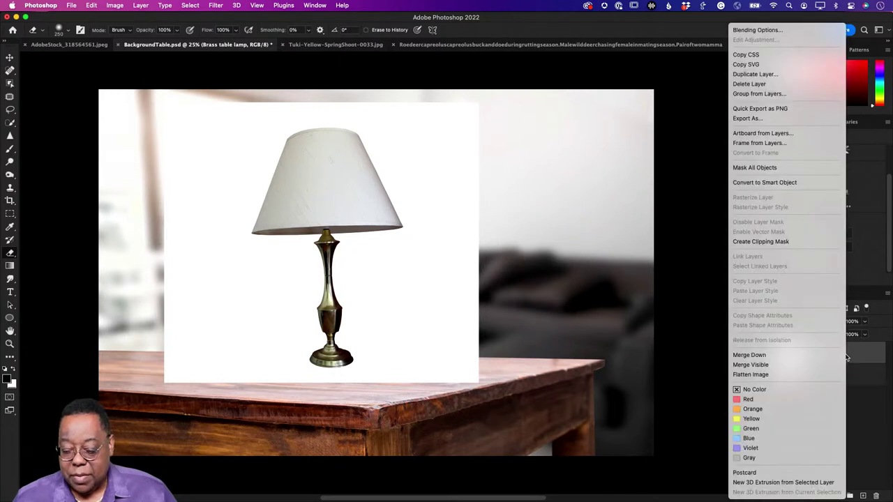
click(734, 31)
drag(713, 282, 648, 92)
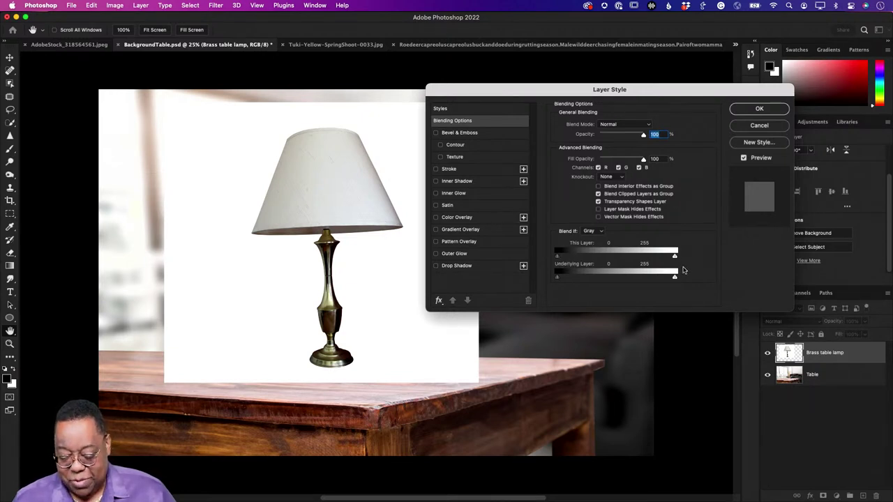
- Drag This Layer's white Blend If slider to 223 so the lamp's white backdrop disappears
mouse_move(674, 260)
mouse_down()
mouse_move(617, 263)
mouse_move(660, 263)
mouse_up()
scroll(617, 263, down, 1)
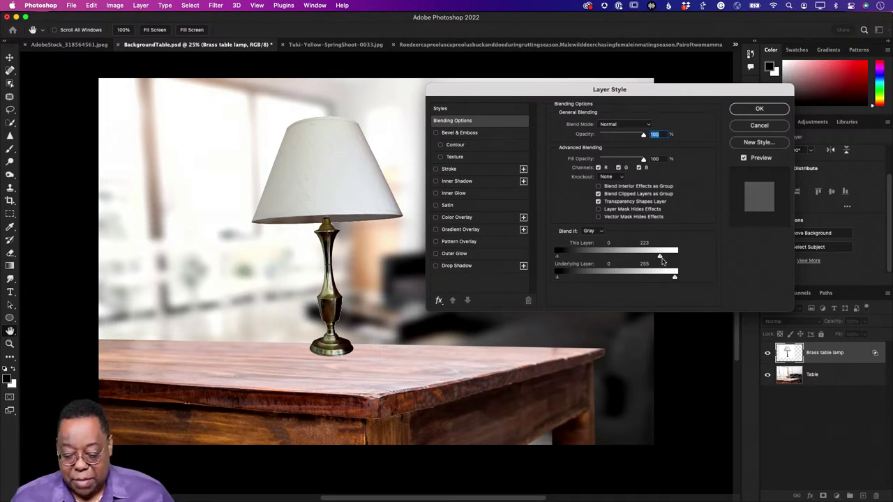
key(alt)
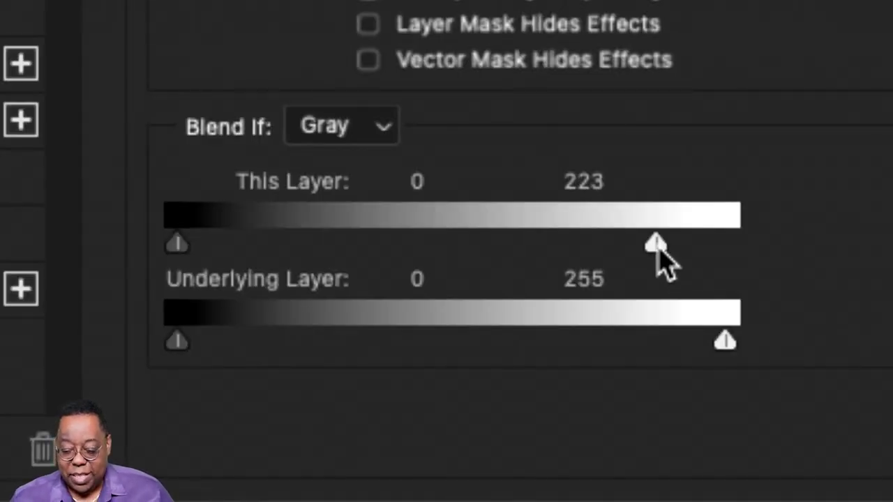
- Split the white Blend If slider into 217 and 255, then cancel the Layer Style changes
mouse_move(655, 242)
mouse_down()
mouse_move(644, 243)
mouse_move(656, 247)
mouse_up()
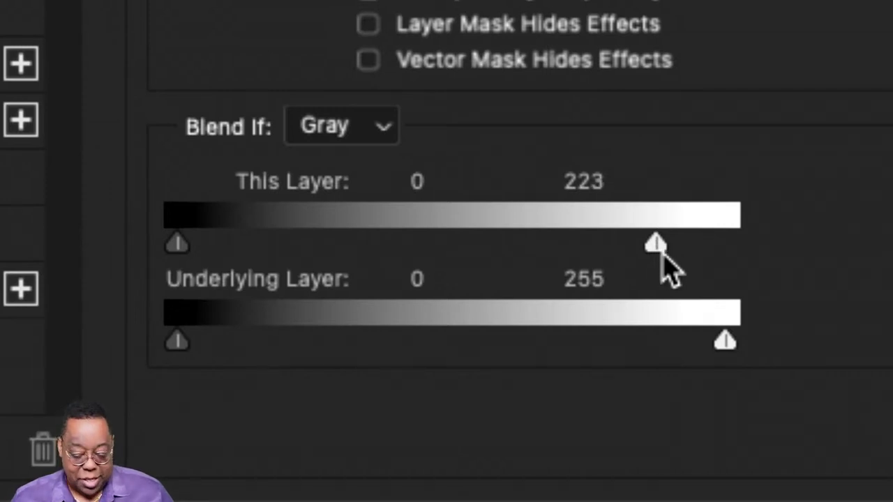
drag(661, 246, 730, 247)
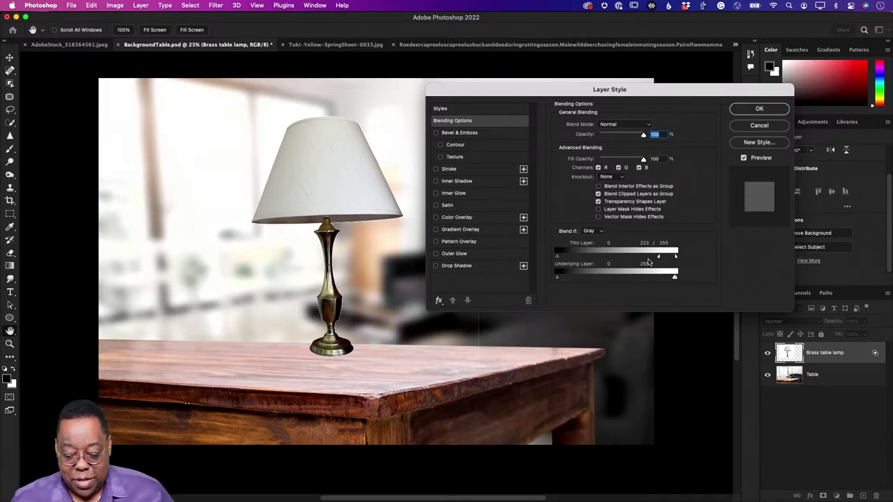
mouse_move(660, 259)
mouse_down()
mouse_move(645, 259)
mouse_move(659, 259)
mouse_up()
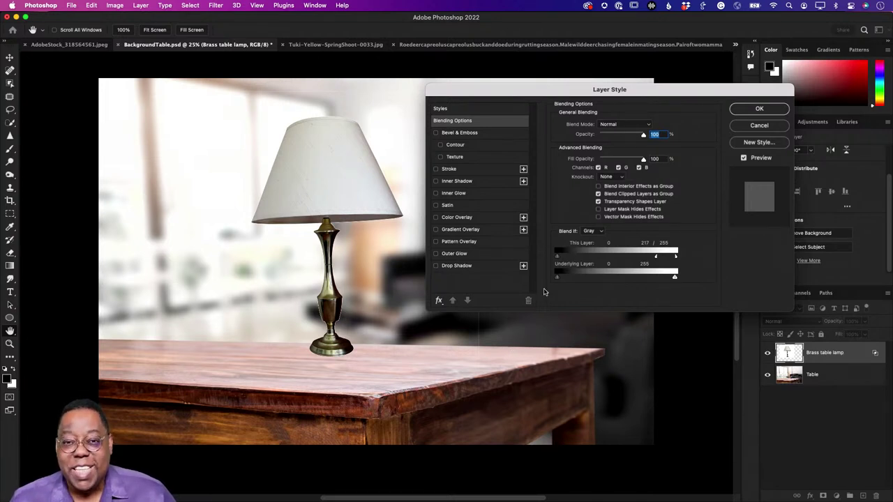
click(760, 126)
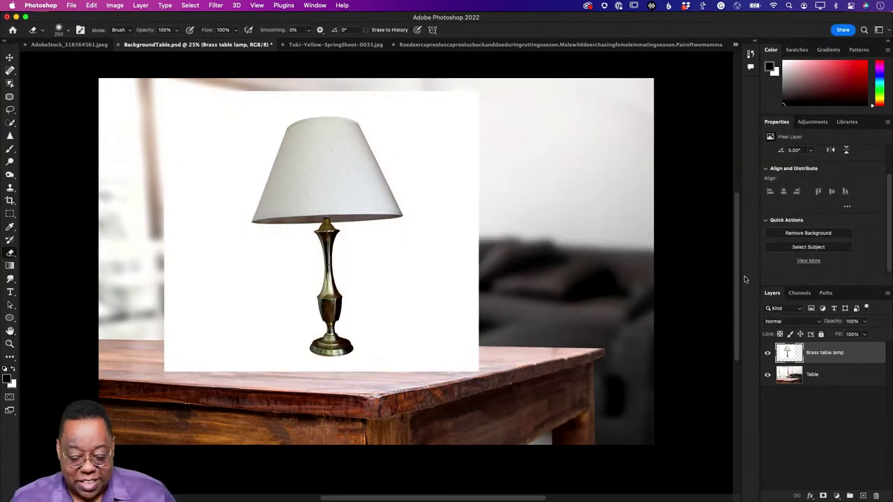
- Apply Remove Background to mask the lamp, target its pixel thumbnail, and pick the Move tool
click(799, 236)
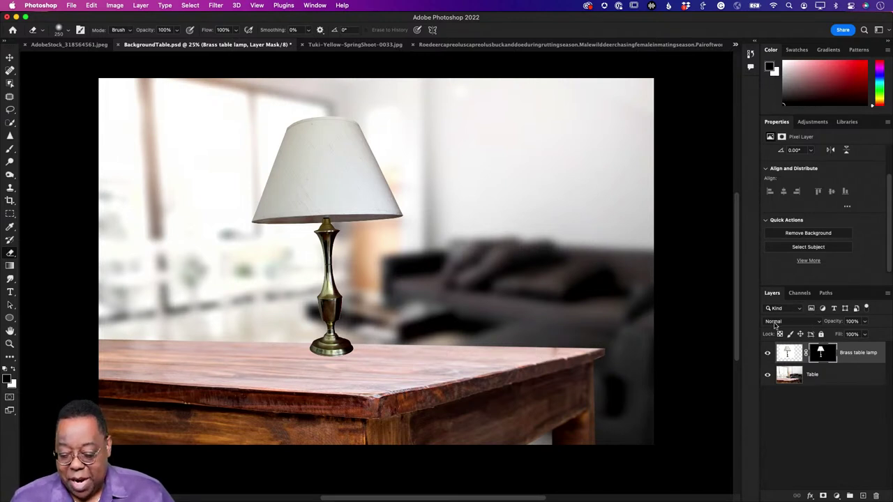
click(780, 352)
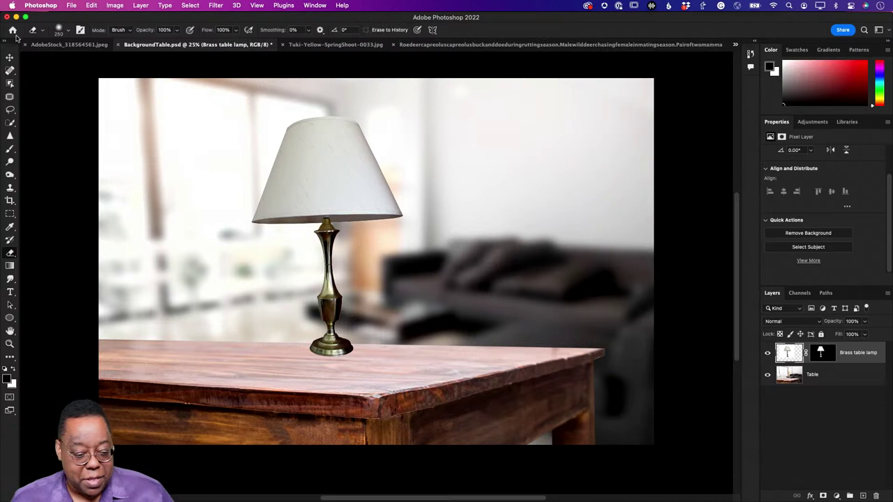
click(9, 58)
- Drag the masked lamp until its base rests on the tabletop, left of the image centre
mouse_move(309, 187)
mouse_down()
mouse_move(309, 208)
mouse_move(288, 204)
mouse_move(274, 235)
mouse_move(274, 198)
mouse_move(272, 215)
mouse_move(355, 225)
mouse_up()
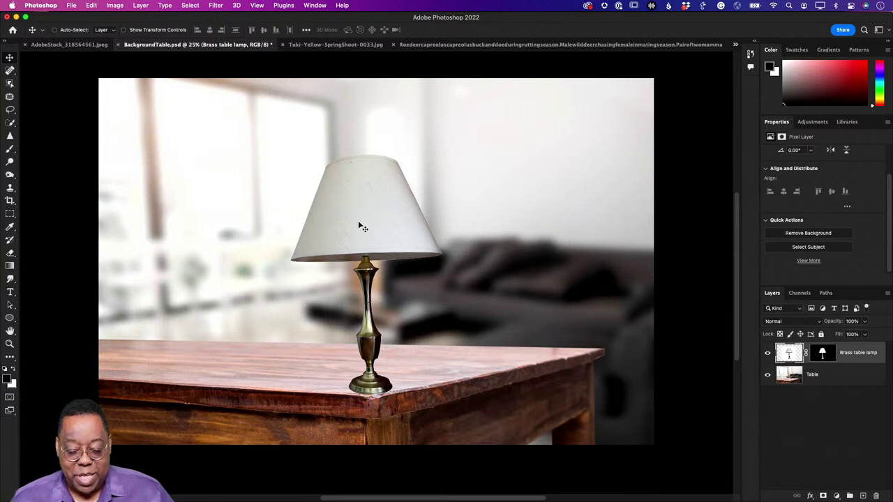
drag(359, 223, 292, 217)
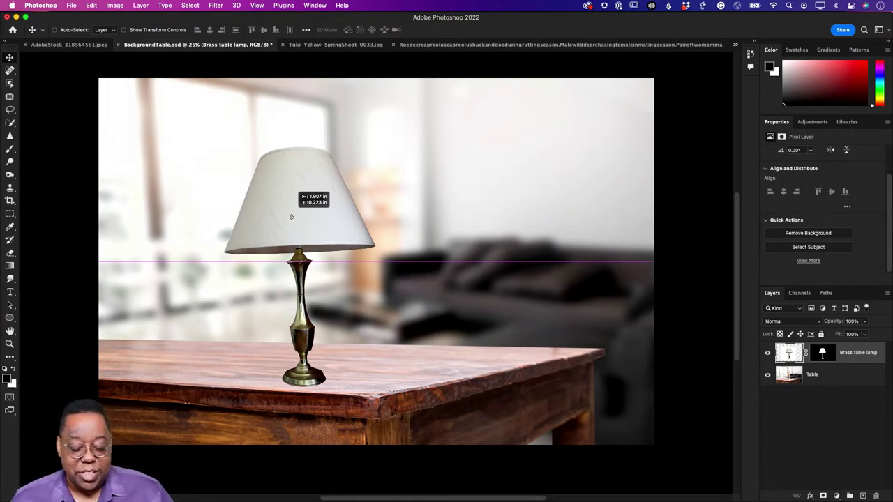
mouse_move(291, 217)
mouse_down()
mouse_move(290, 190)
mouse_move(291, 201)
mouse_up()
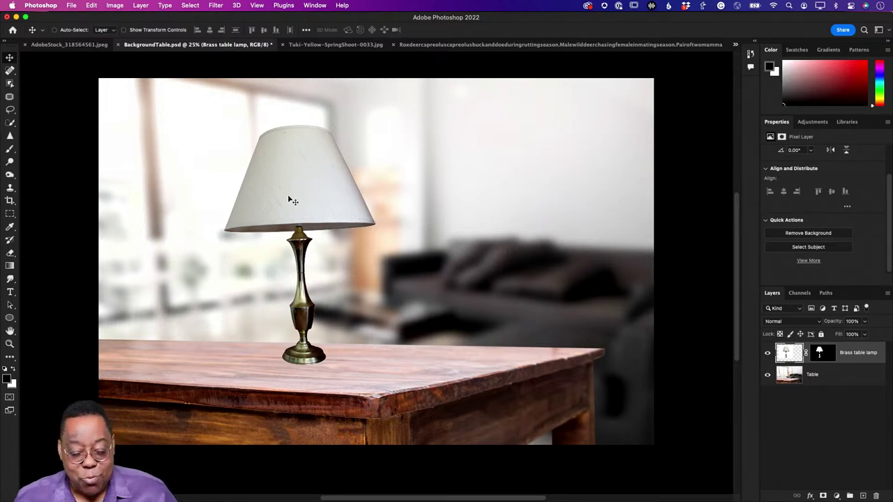
drag(292, 201, 360, 227)
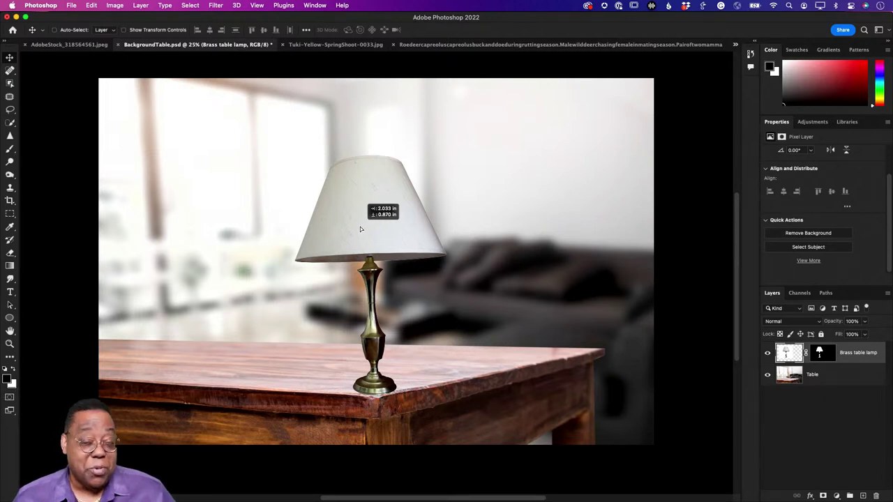
mouse_move(361, 229)
mouse_down()
mouse_move(298, 217)
mouse_move(355, 233)
mouse_up()
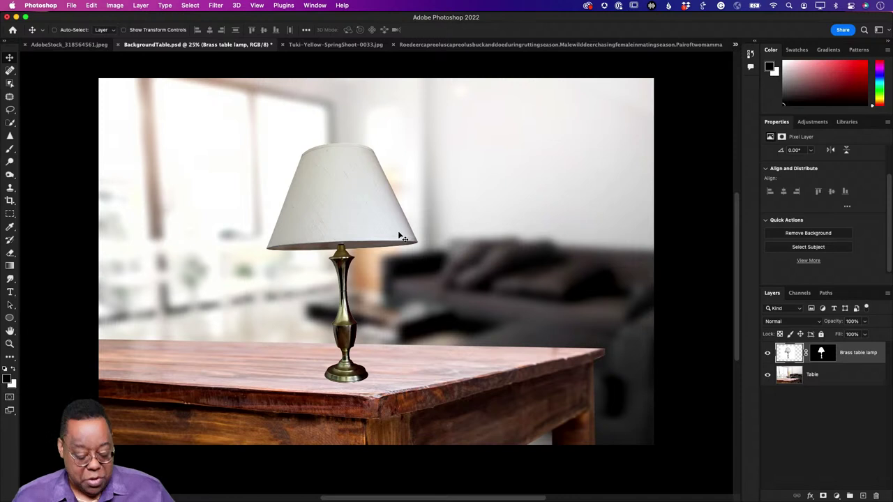
key(super)
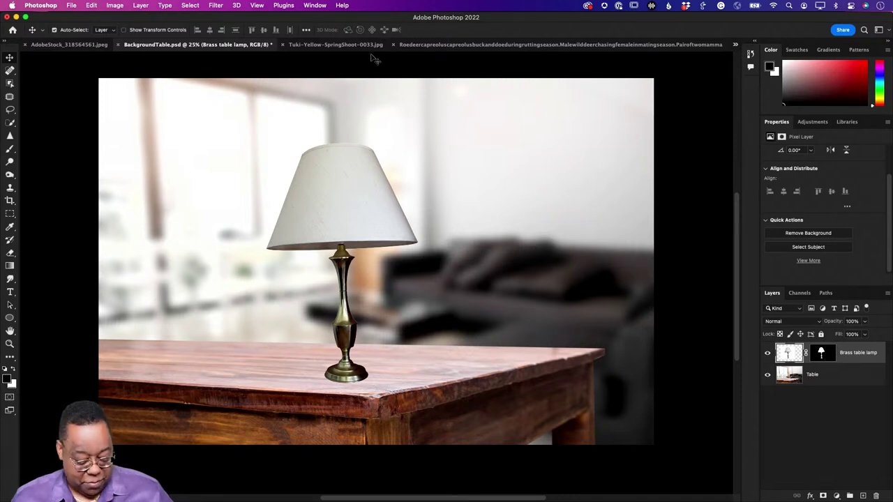
- Transform the lamp by pulling its top corners to tilt it to the tabletop angle, and commit
key(super+t)
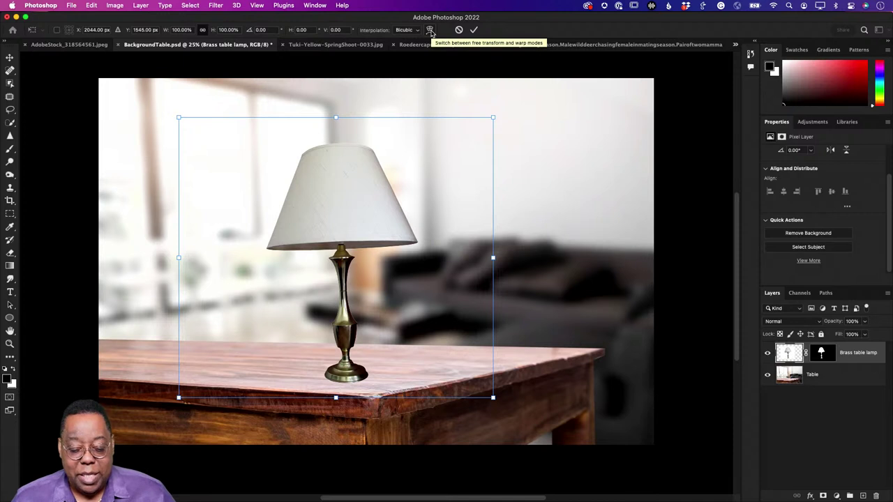
right_click(349, 218)
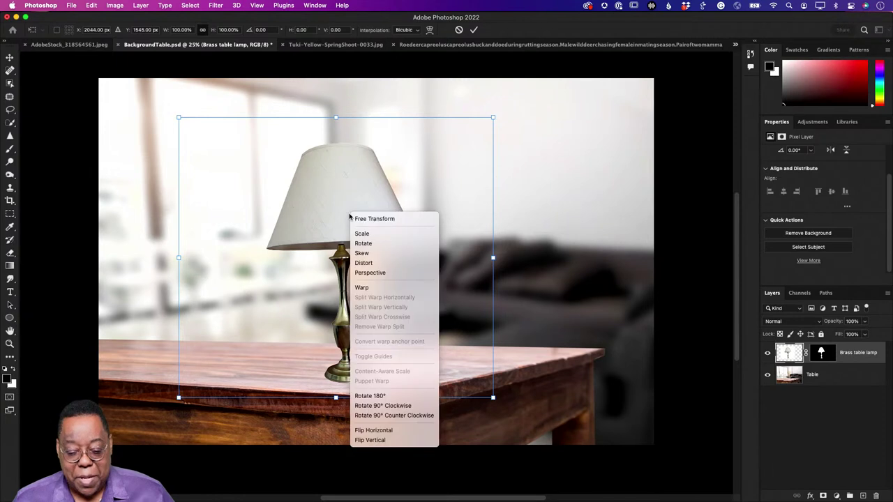
click(363, 263)
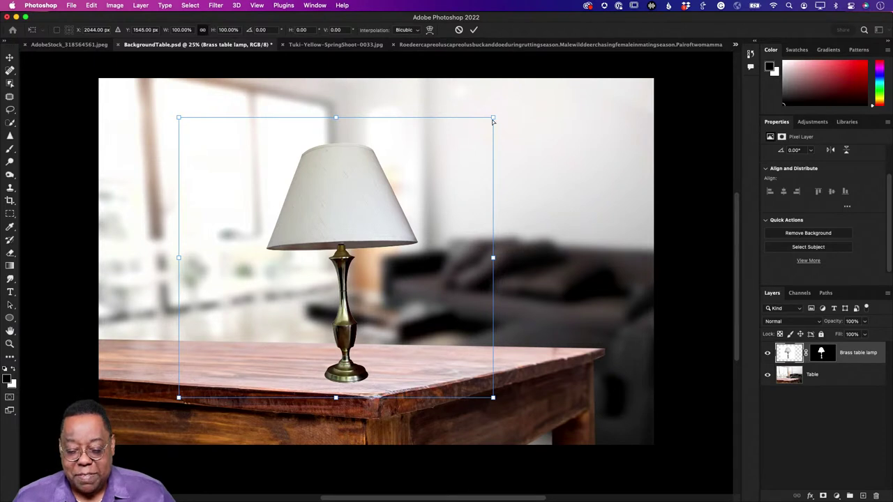
drag(493, 119, 474, 138)
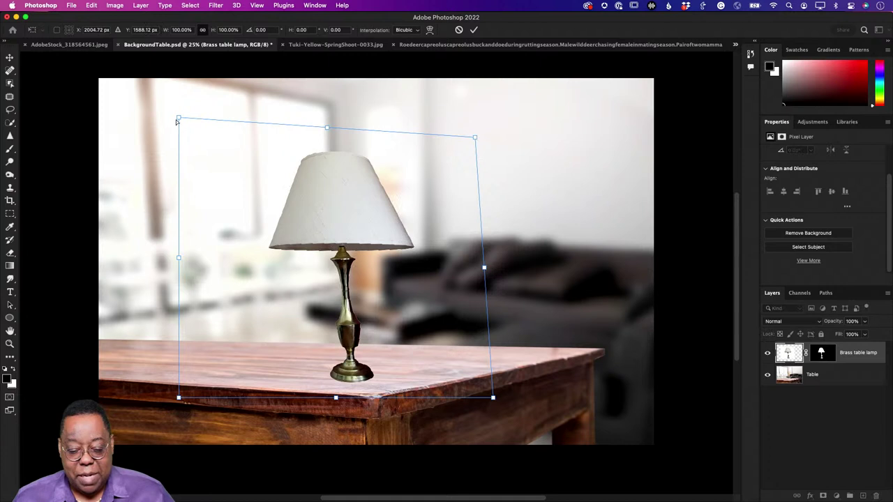
drag(180, 121, 196, 138)
drag(472, 141, 471, 144)
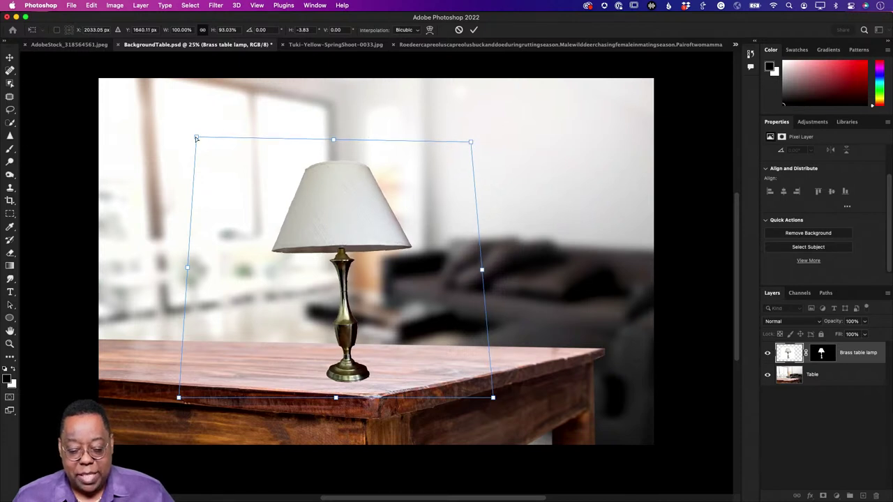
drag(196, 138, 197, 134)
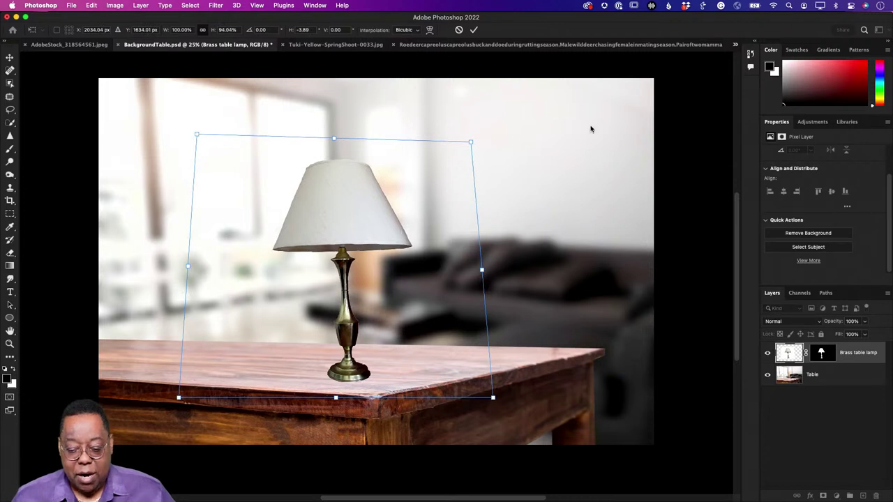
click(474, 29)
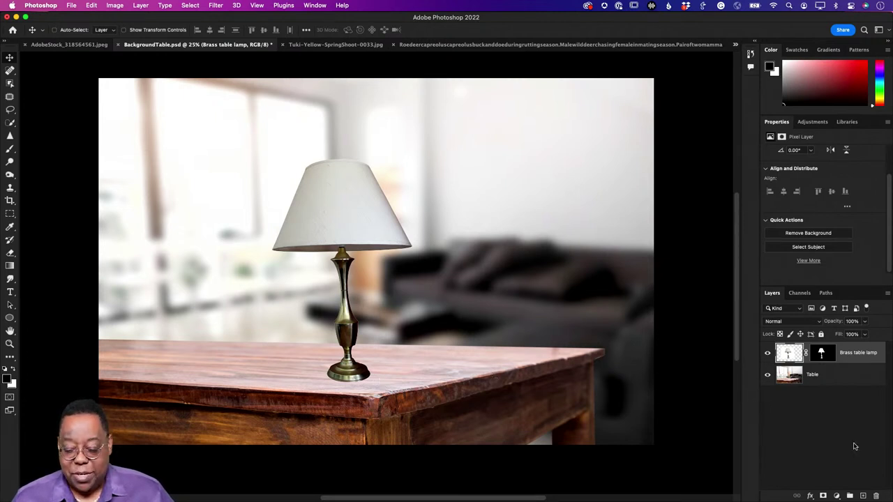
- Paint a black shadow under the lamp base on a new Layer 1 below the lamp, at 71% opacity
click(863, 496)
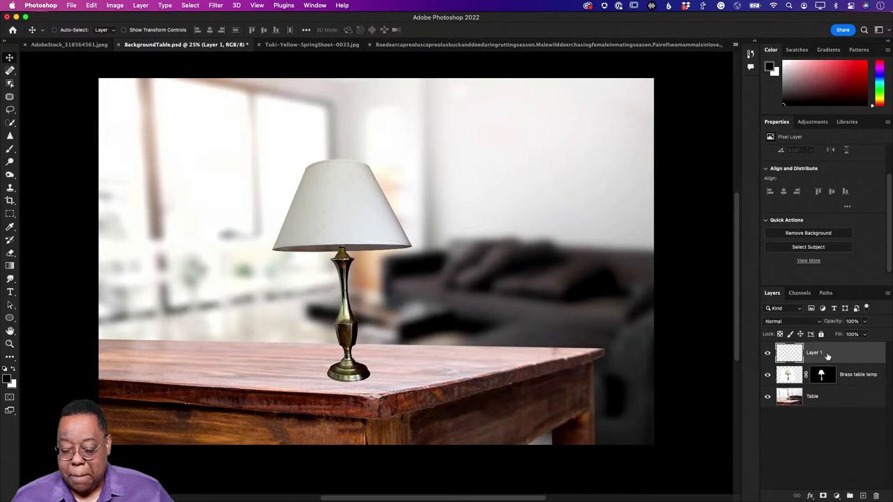
drag(828, 358, 825, 389)
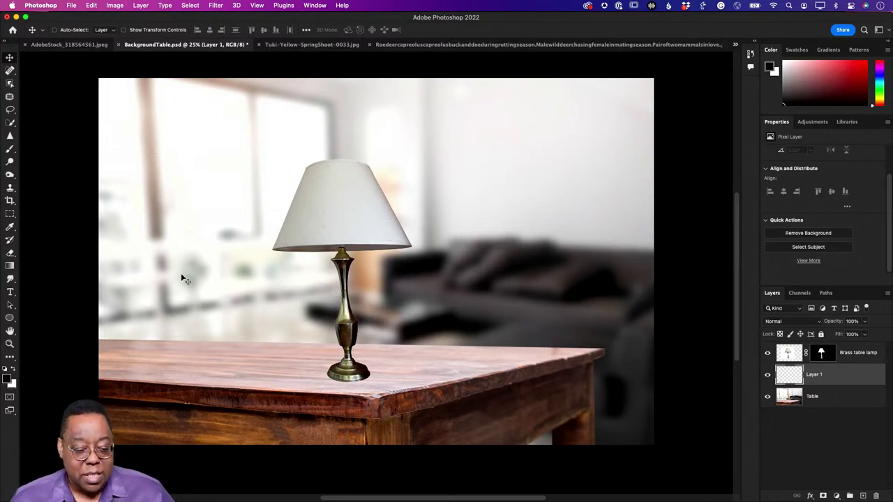
key(b)
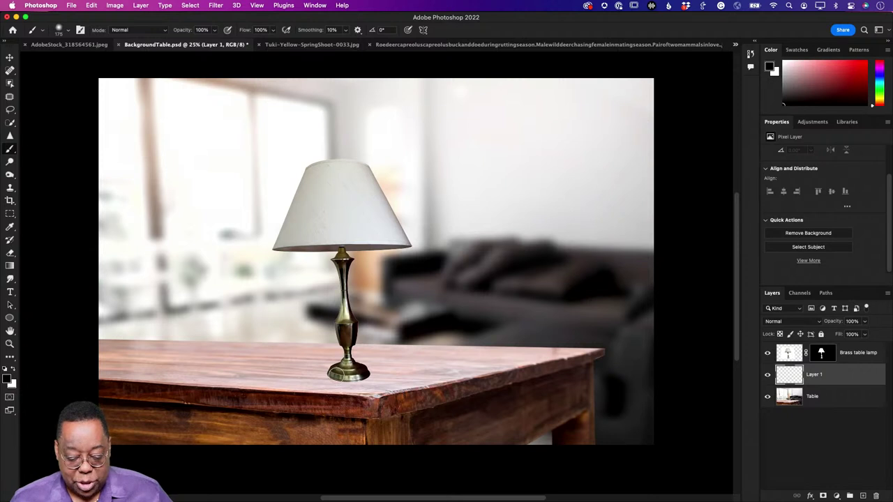
mouse_move(332, 375)
mouse_down()
mouse_move(367, 370)
mouse_move(333, 375)
mouse_move(363, 375)
mouse_move(337, 380)
mouse_up()
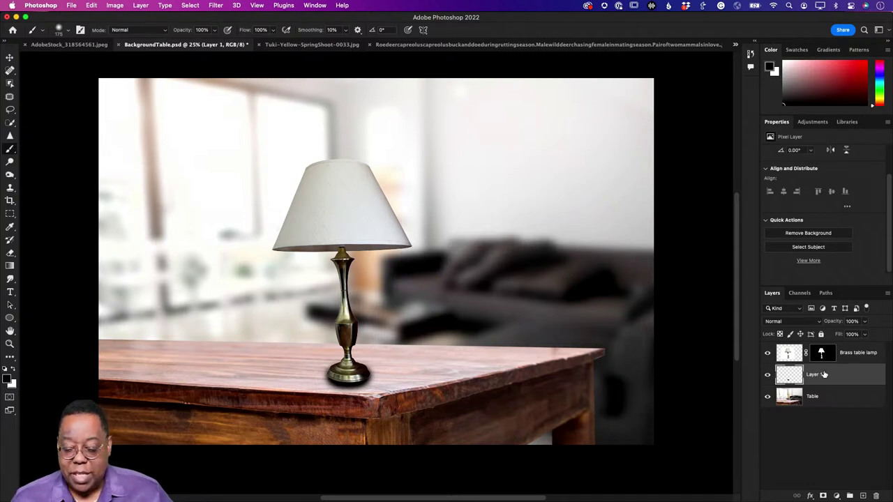
mouse_move(838, 324)
mouse_down()
mouse_move(809, 329)
mouse_move(830, 326)
mouse_up()
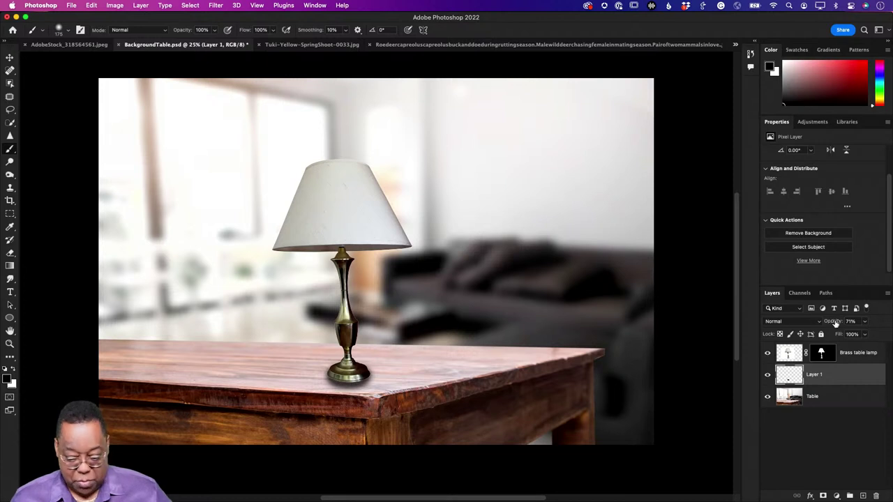
- Distort the Brass table lamp, pulling its bottom corners down to about 100.61% wide and 103.74% tall
click(795, 354)
key(super+t)
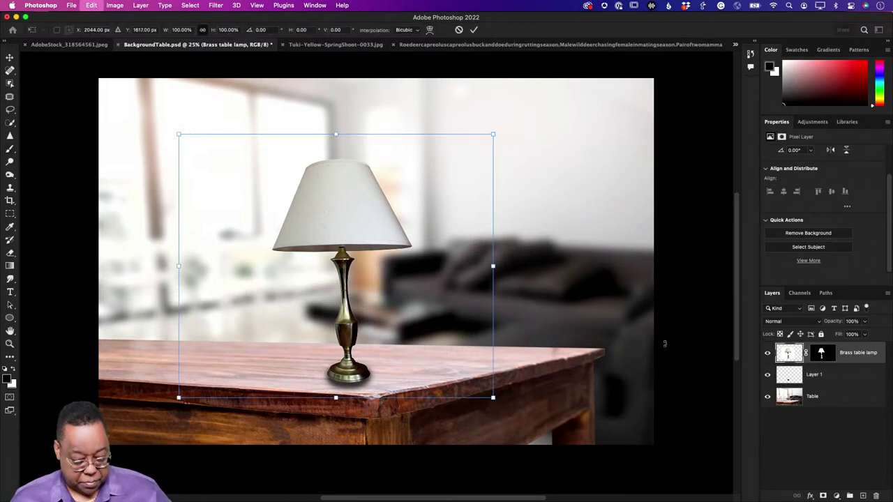
right_click(344, 238)
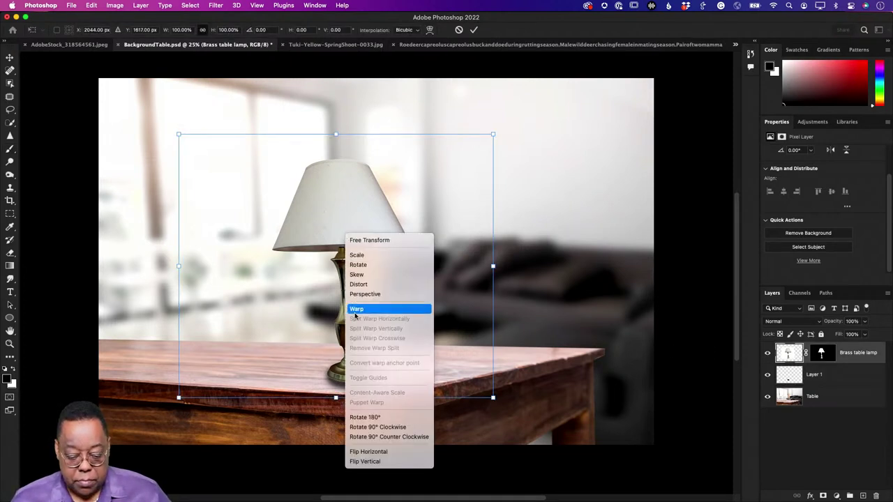
click(359, 285)
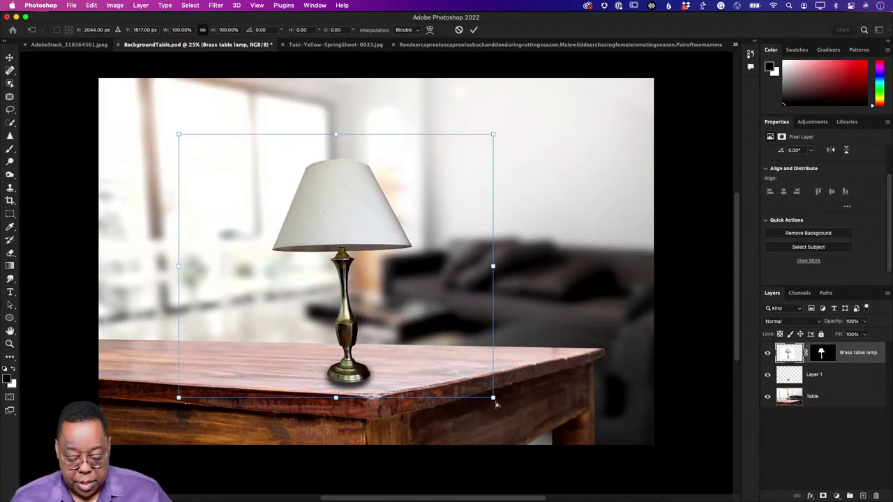
drag(496, 403, 500, 412)
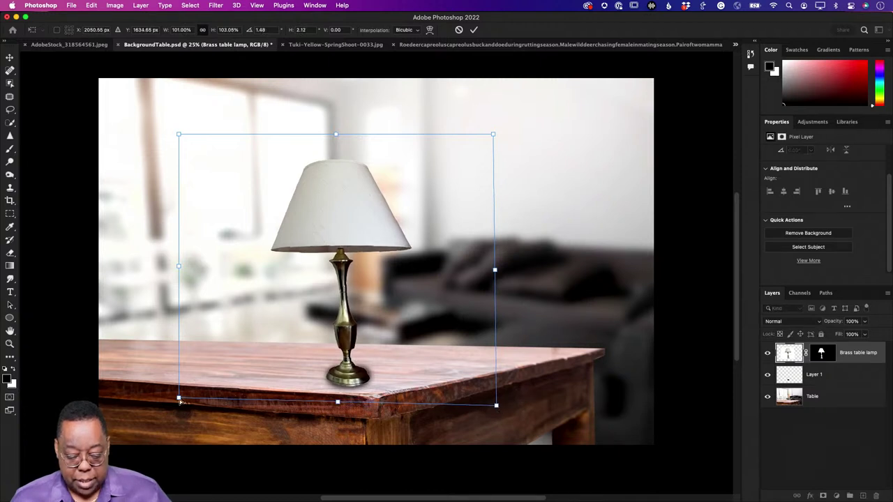
drag(179, 398, 182, 412)
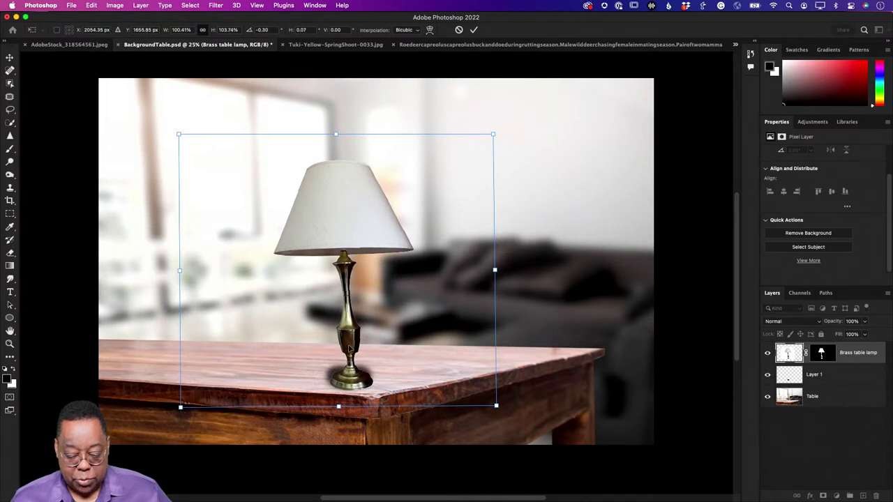
mouse_move(350, 350)
mouse_down()
mouse_move(345, 341)
mouse_move(350, 350)
mouse_up()
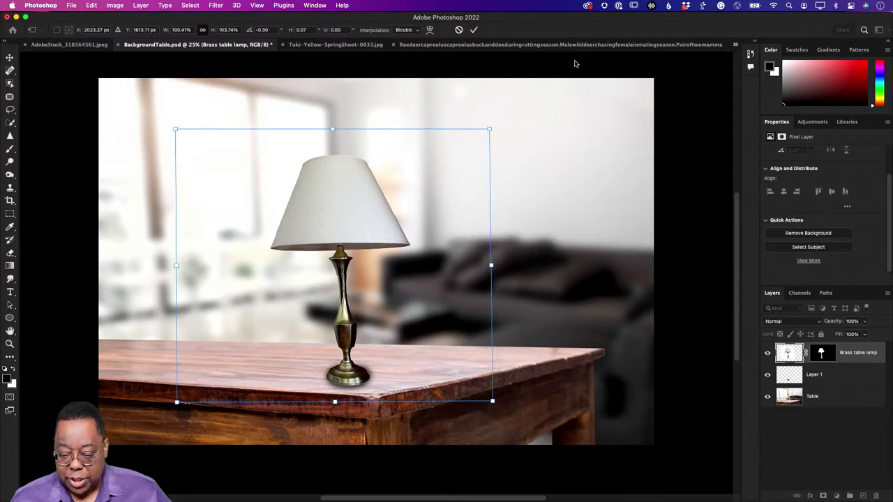
- Commit the lamp distort and move the Layer 1 shadow under the lamp's base
click(473, 29)
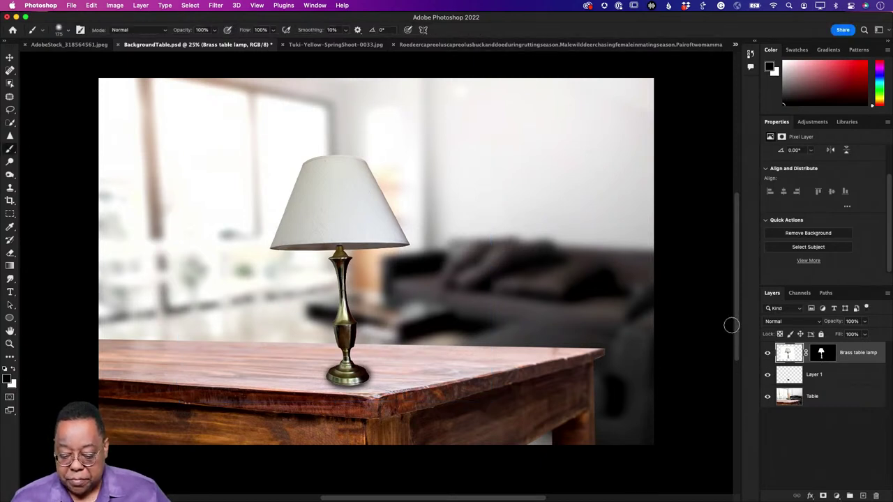
click(787, 376)
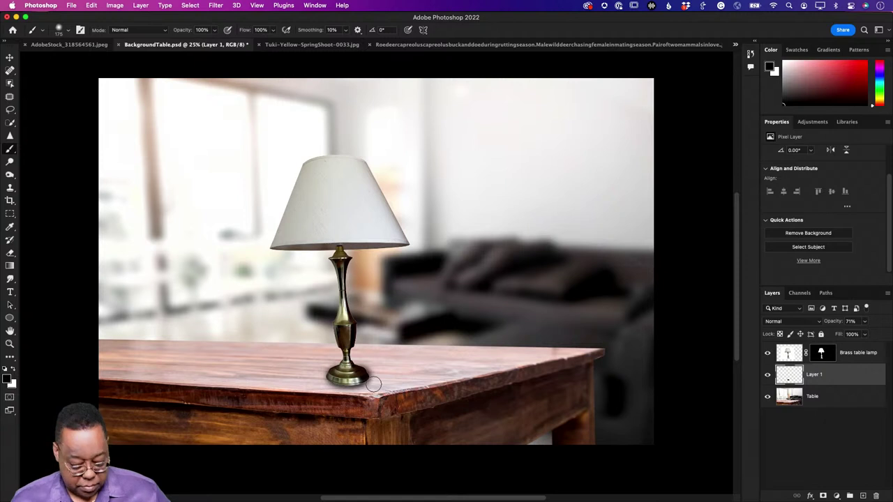
key(v)
drag(373, 384, 364, 379)
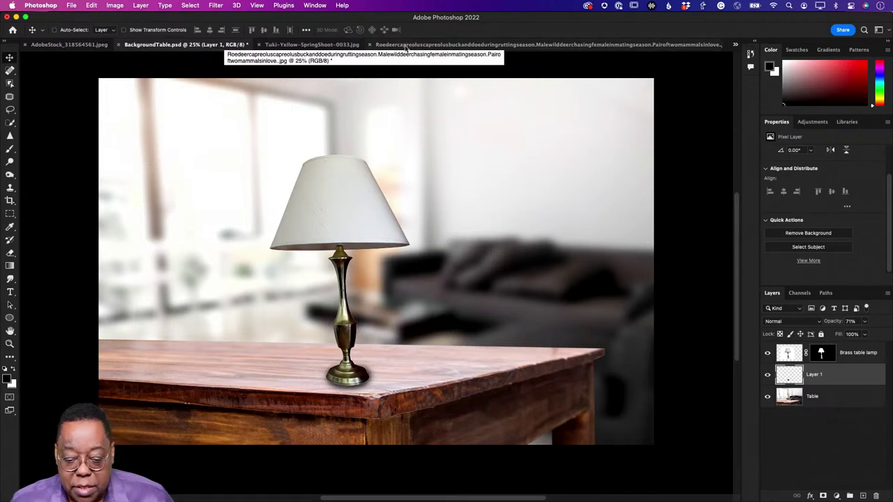
- Switch from the deer and portrait tabs to Rusticpicnicstylefoodspread.jpg via the document overflow list
click(406, 46)
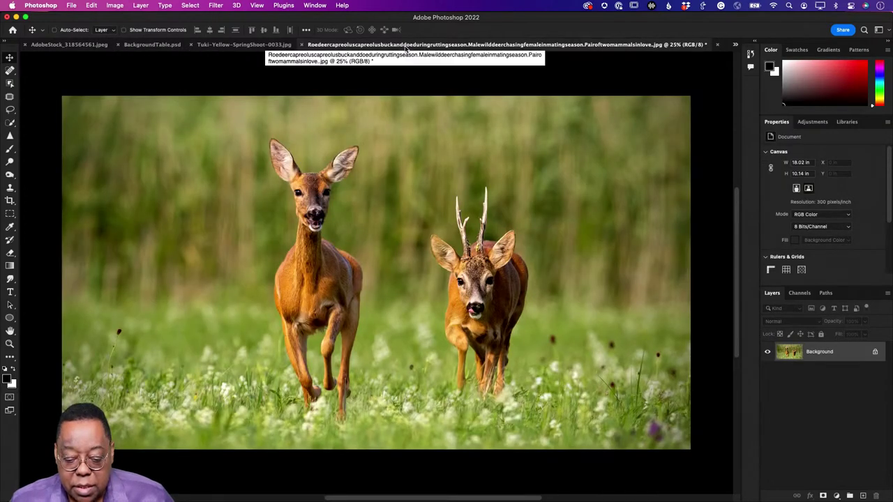
click(257, 44)
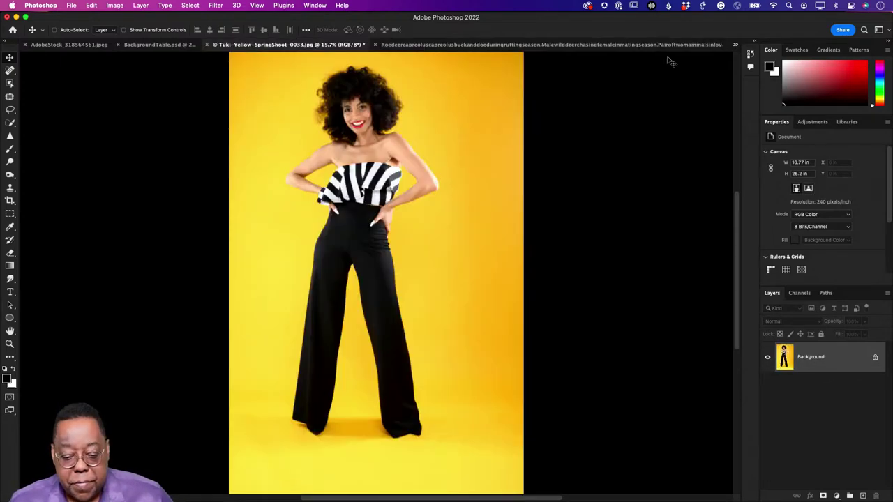
click(735, 45)
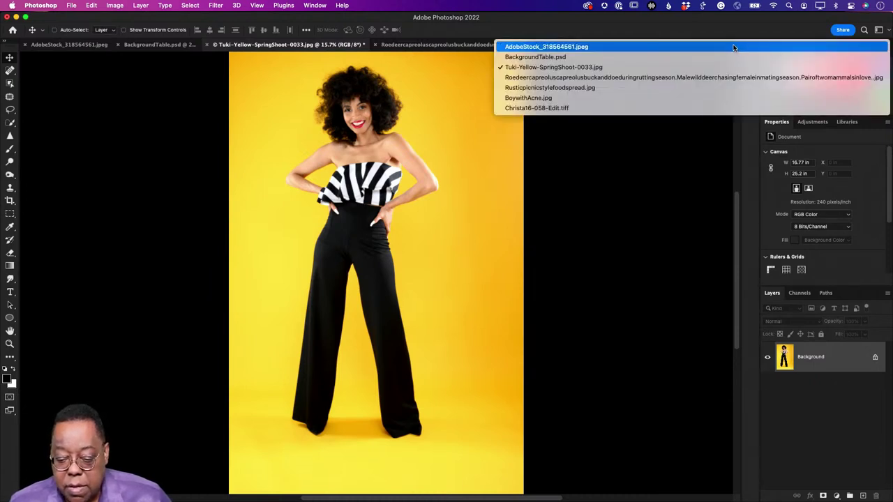
click(708, 88)
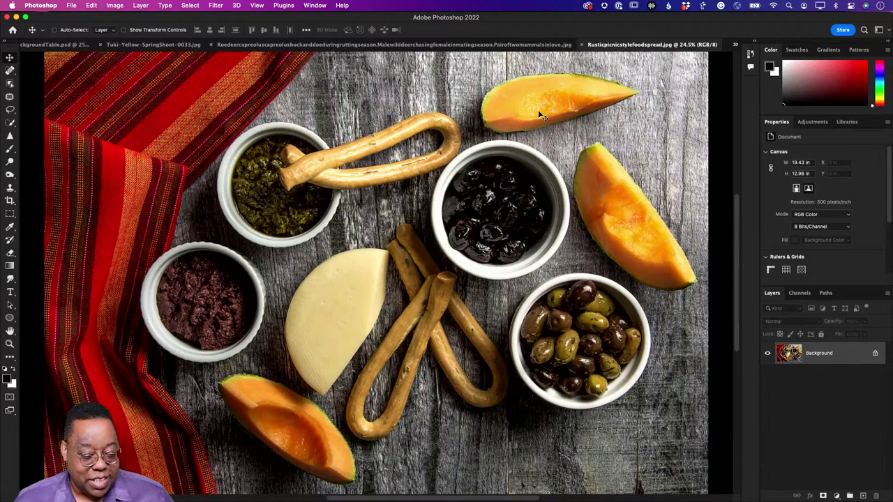
click(9, 123)
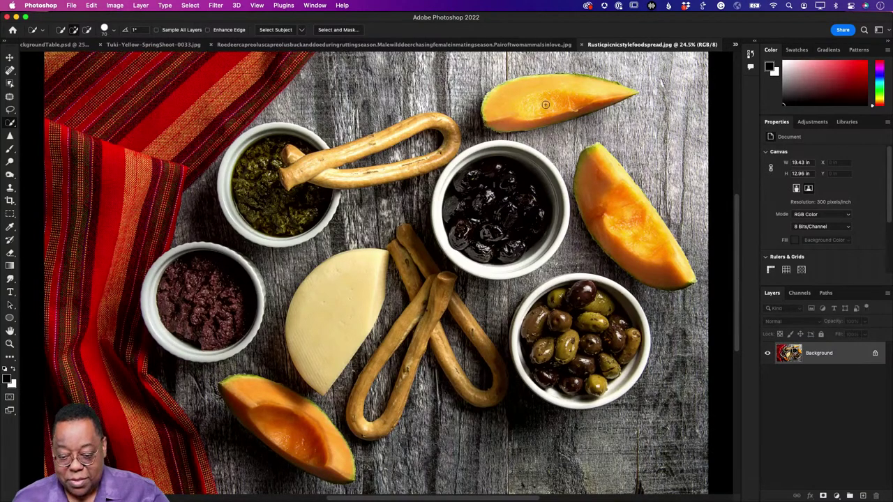
drag(551, 98, 525, 102)
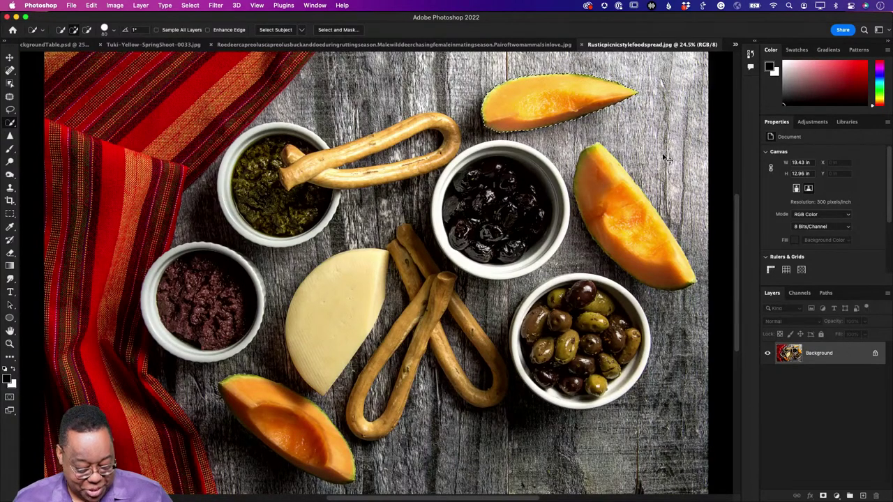
key(super+d)
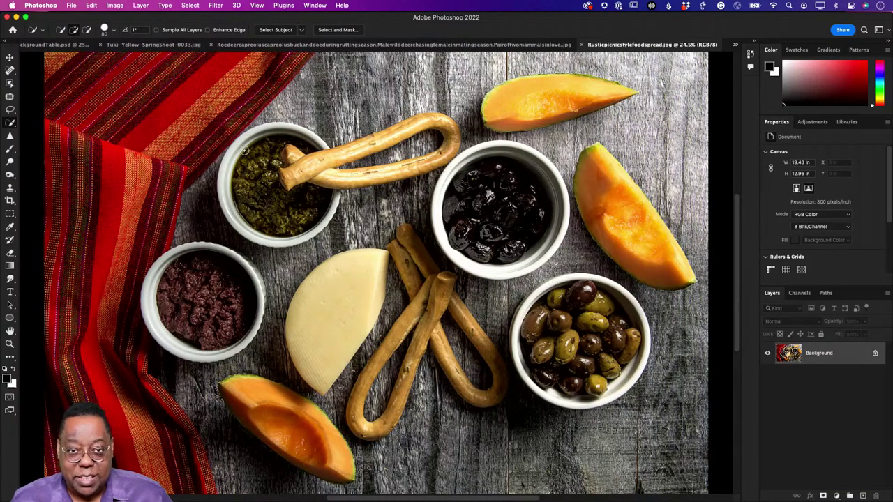
- Select the right melon slice with Object Selection and add the crossed breadsticks
click(10, 84)
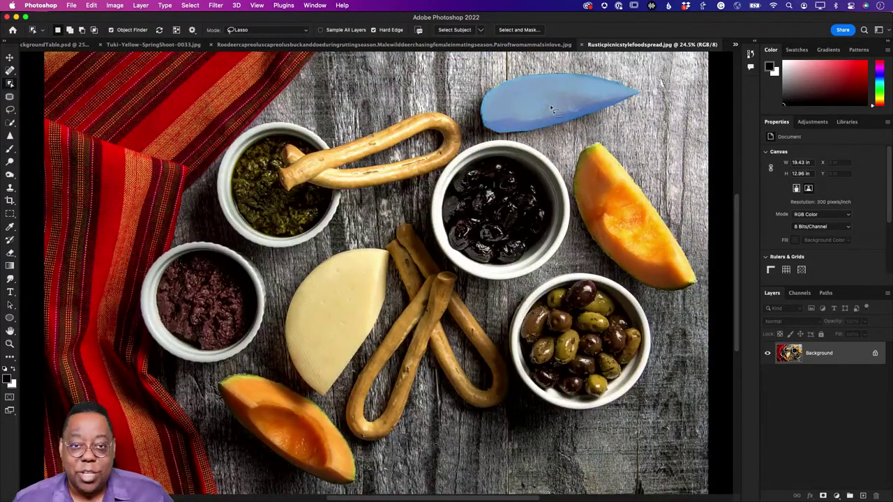
click(551, 110)
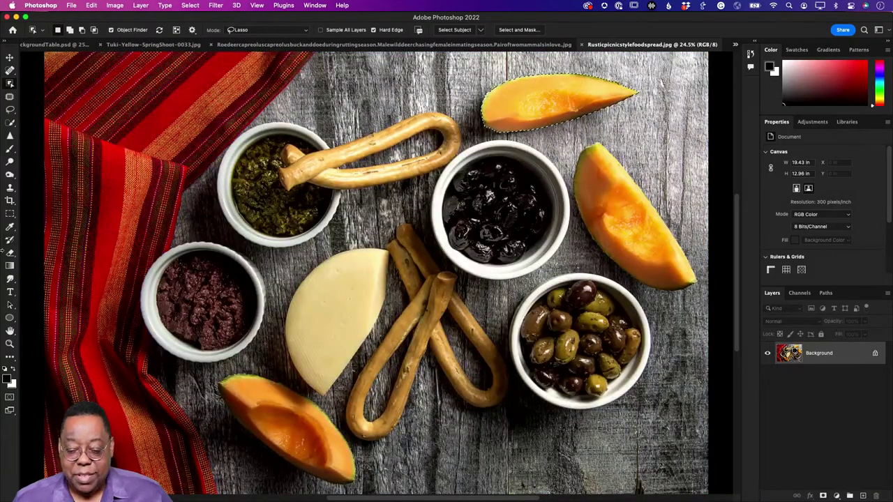
click(137, 350)
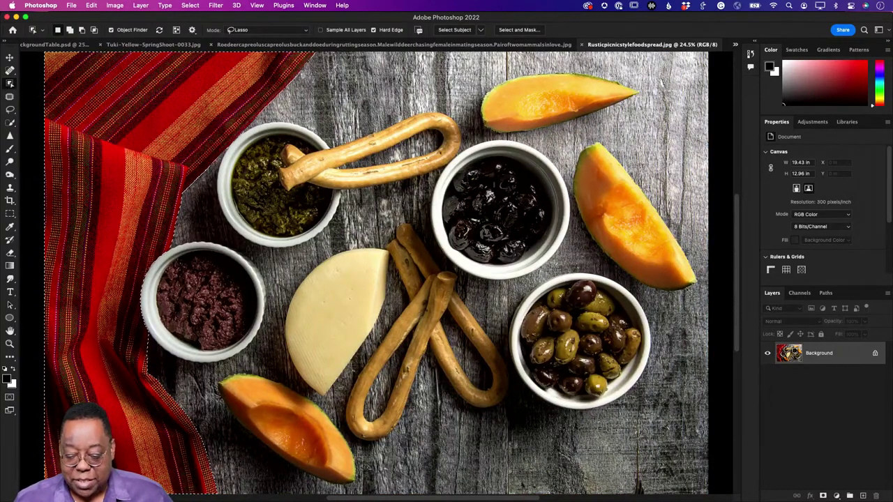
click(621, 237)
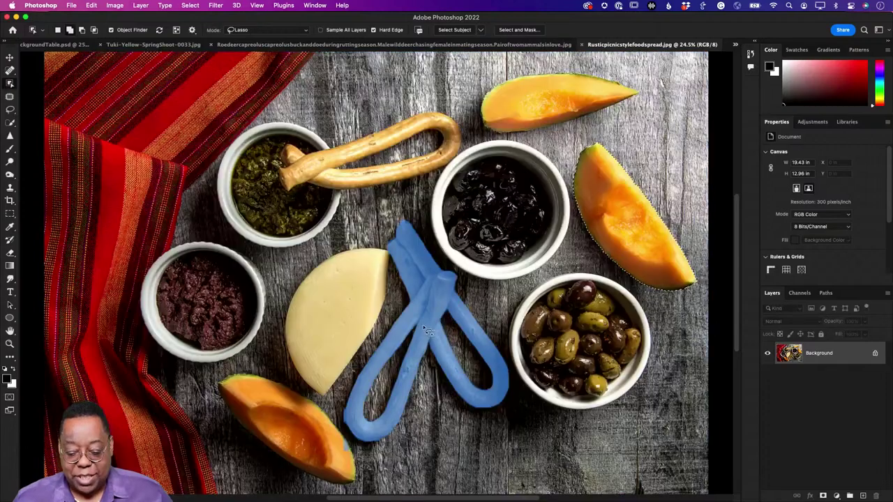
shift+click(471, 317)
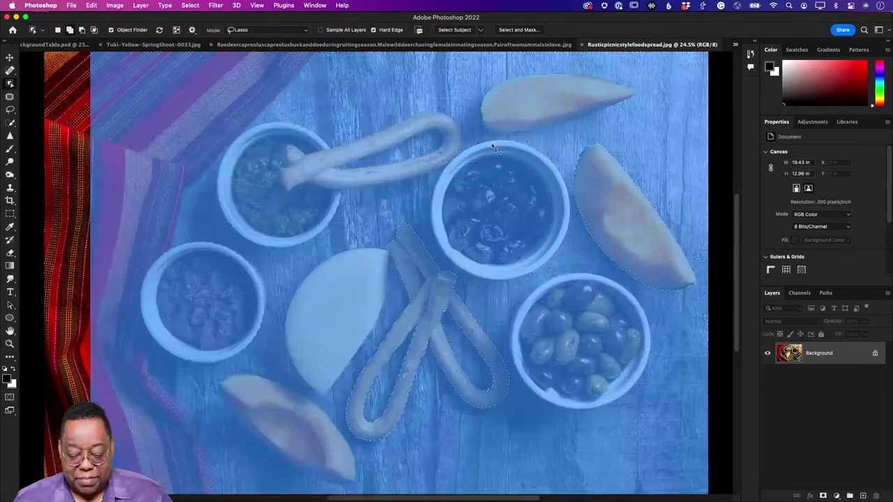
- Add the top melon slice and cheese wedge to the selection, then preview it in Quick Mask
shift+click(487, 114)
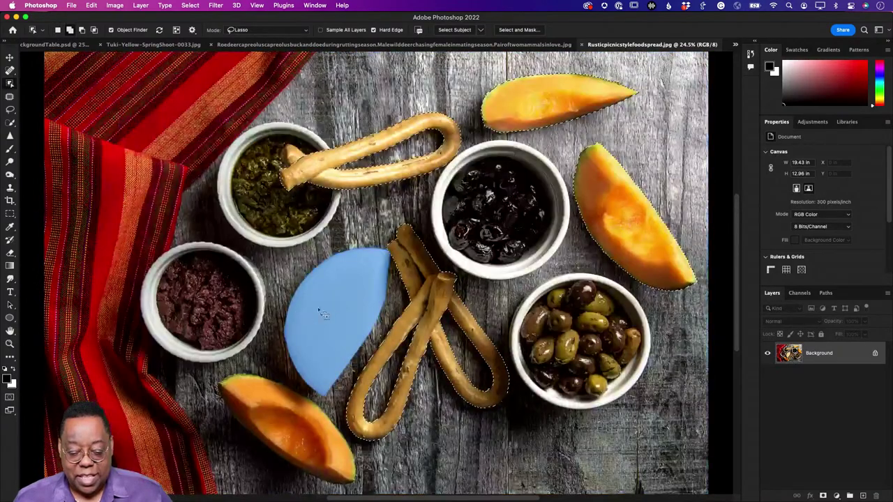
click(331, 313)
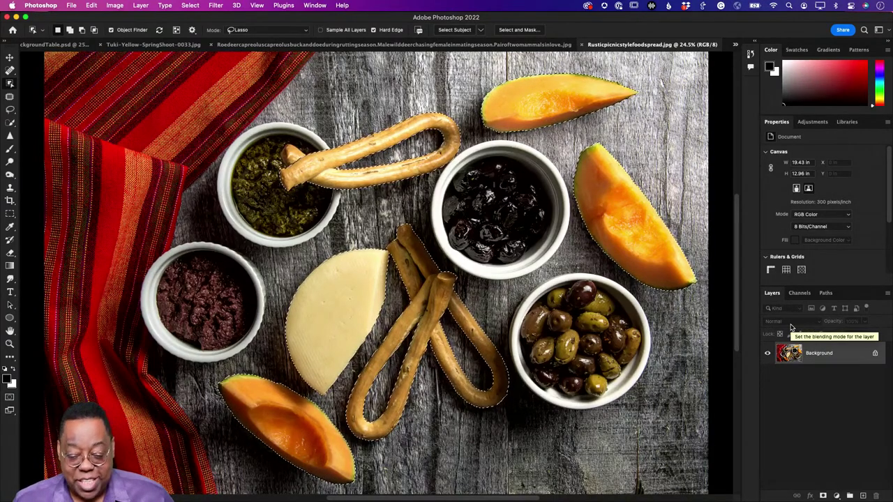
key(q)
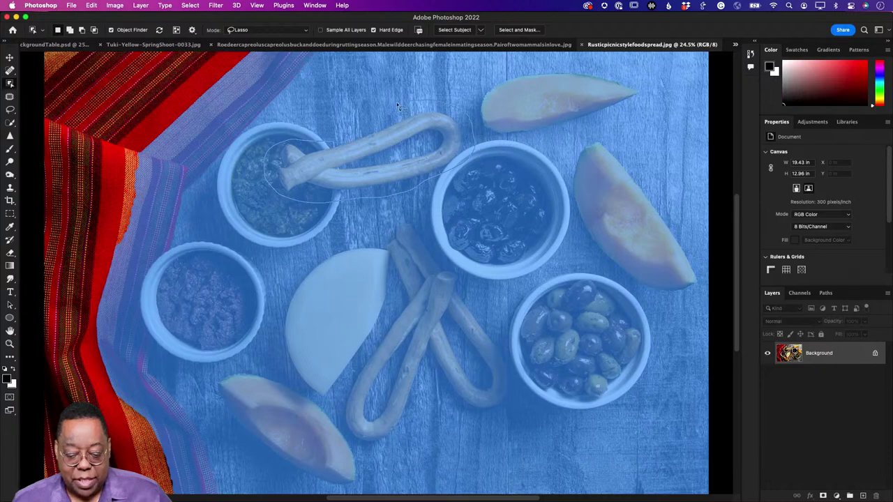
- Select the breadstick curving over the green pesto bowl with Object Selection
click(338, 138)
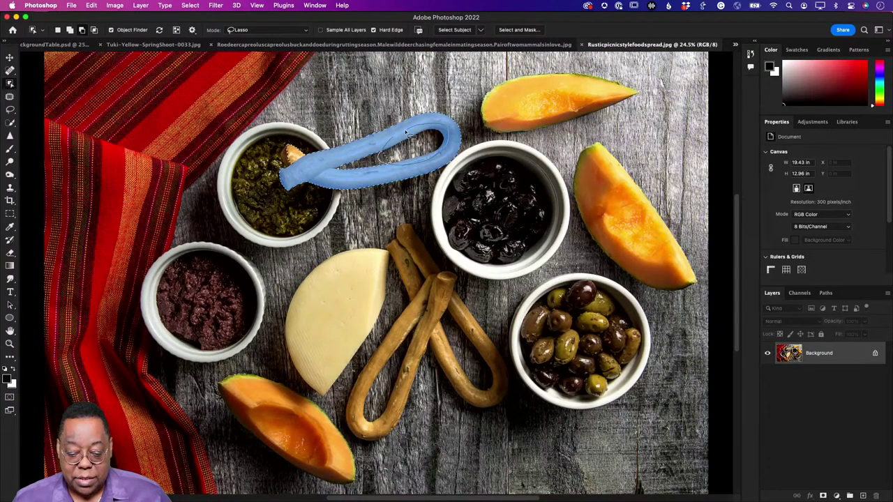
click(307, 158)
click(338, 179)
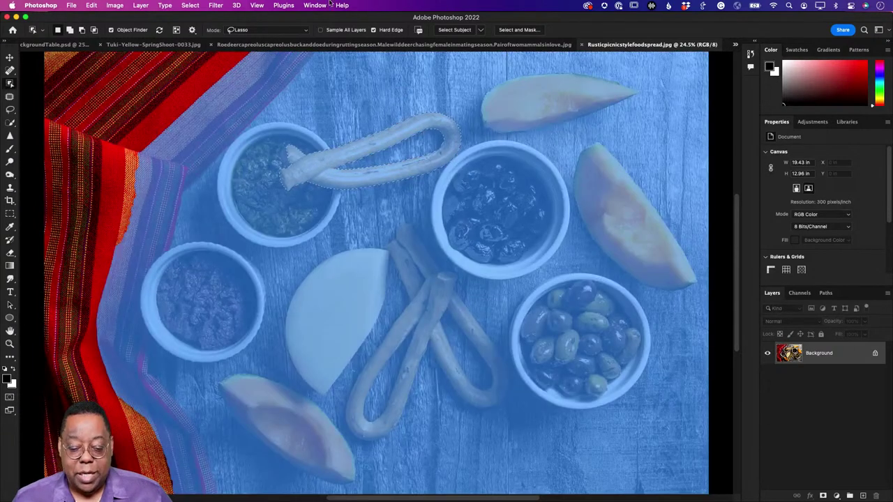
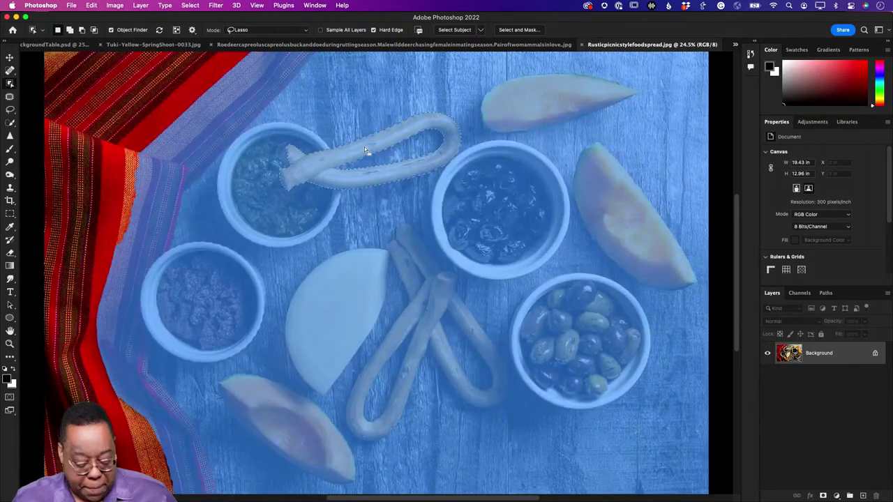
- Undo the cloth's purple recolour, compare it with the original, and switch to Tuki-Yellow-SpringShoot-0033.jpg
key(super+z)
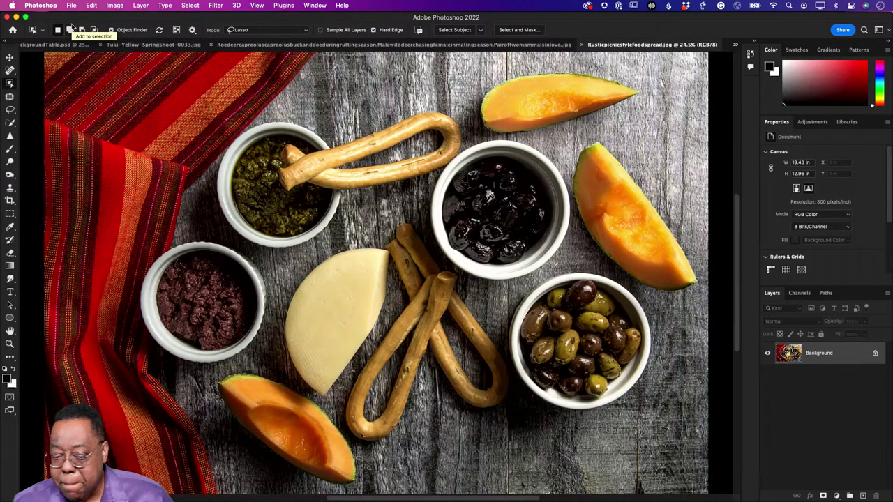
key(super+shift+z)
key(super+z)
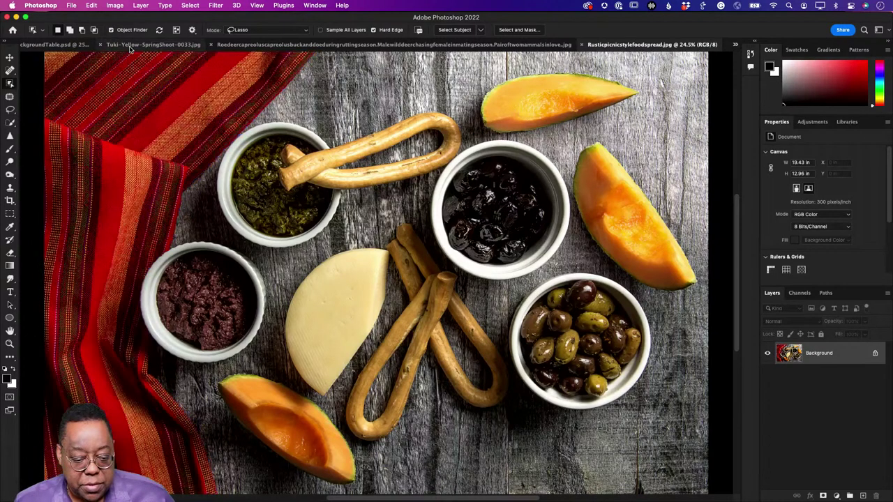
click(130, 45)
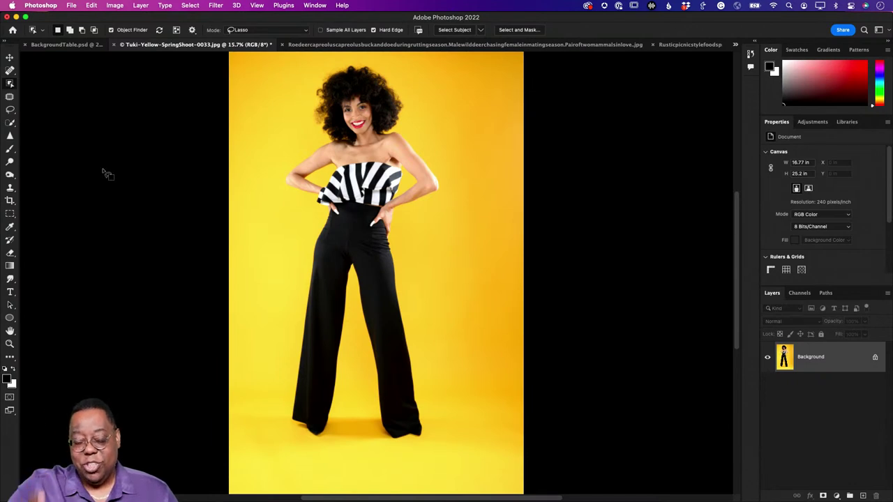
- Select the model with Select > Subject, copy her to Layer 1, and check the cut-out
click(189, 6)
click(202, 112)
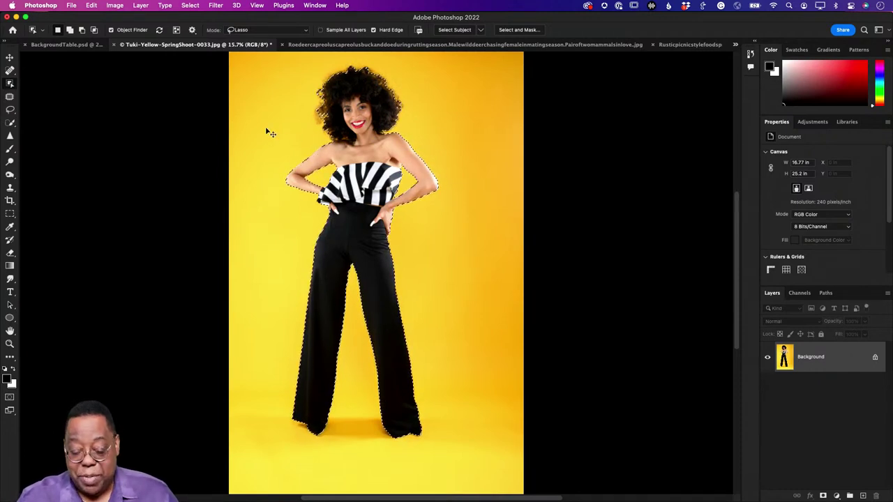
key(super+j)
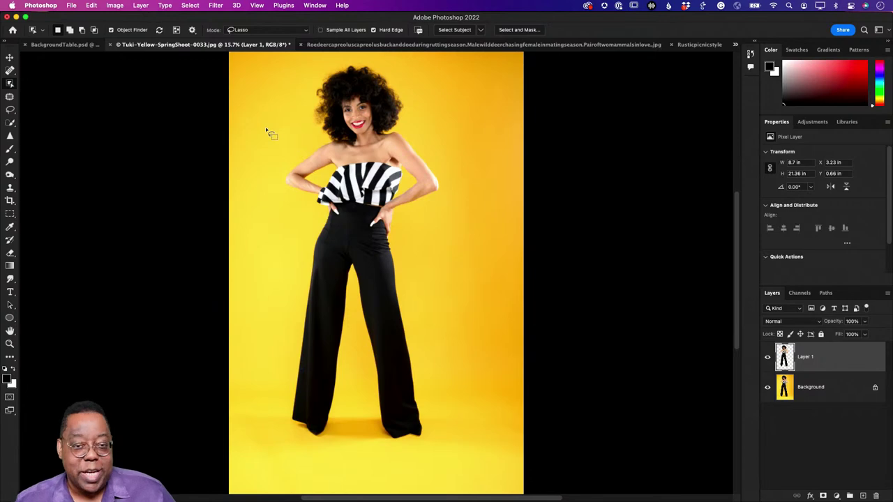
click(768, 388)
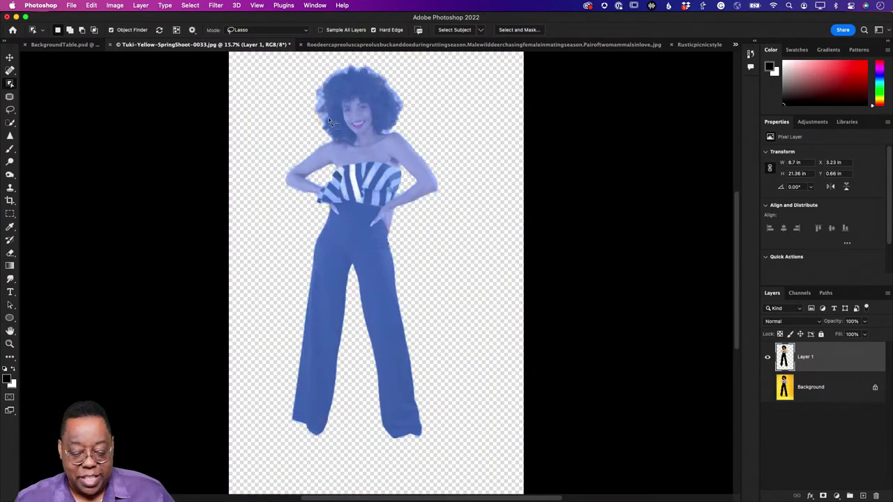
click(767, 388)
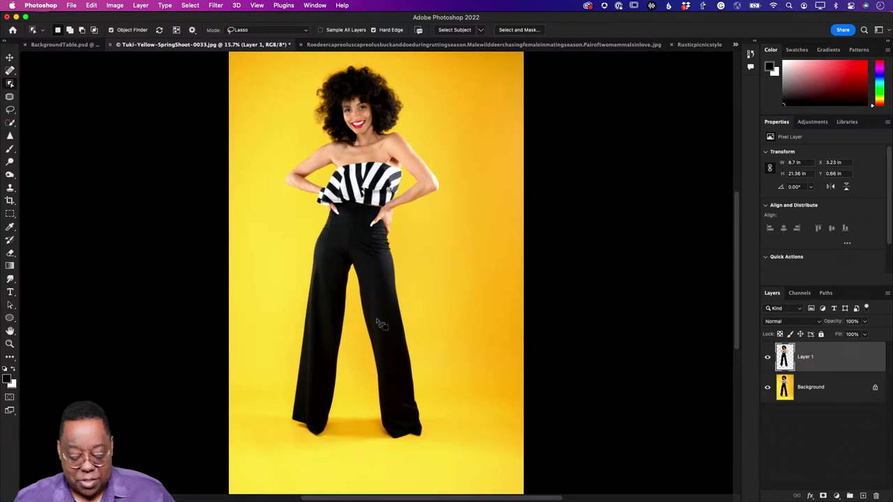
- Flip Layer 1's copy vertically and move it down beneath her feet
key(super+t)
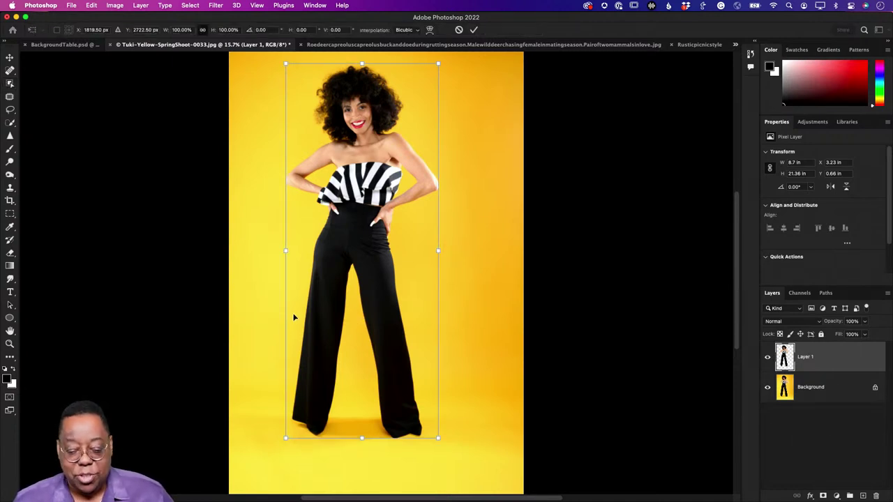
right_click(415, 245)
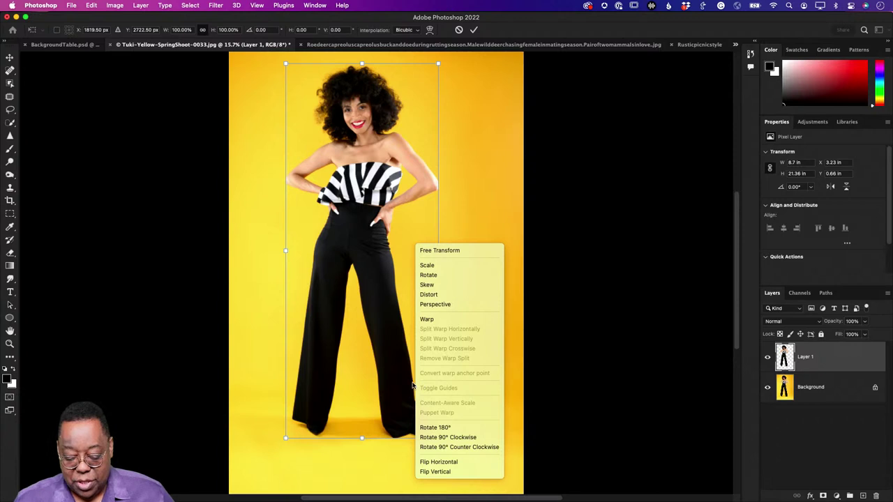
click(437, 474)
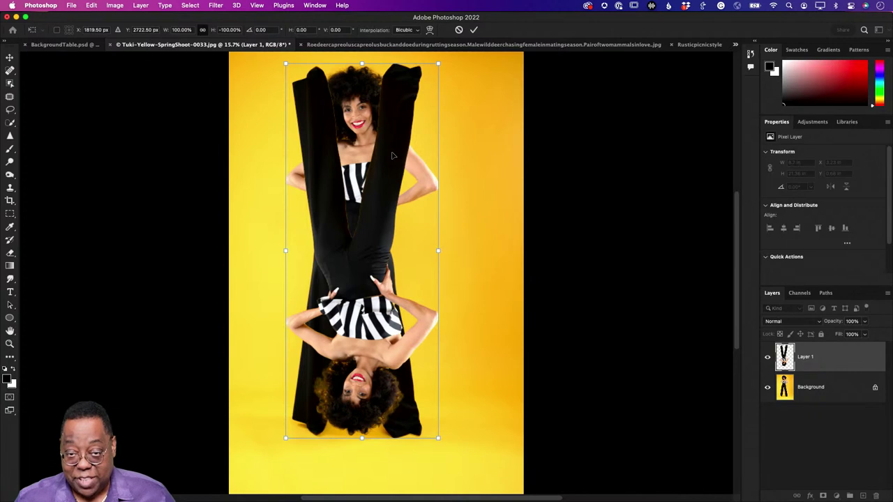
drag(393, 155, 385, 217)
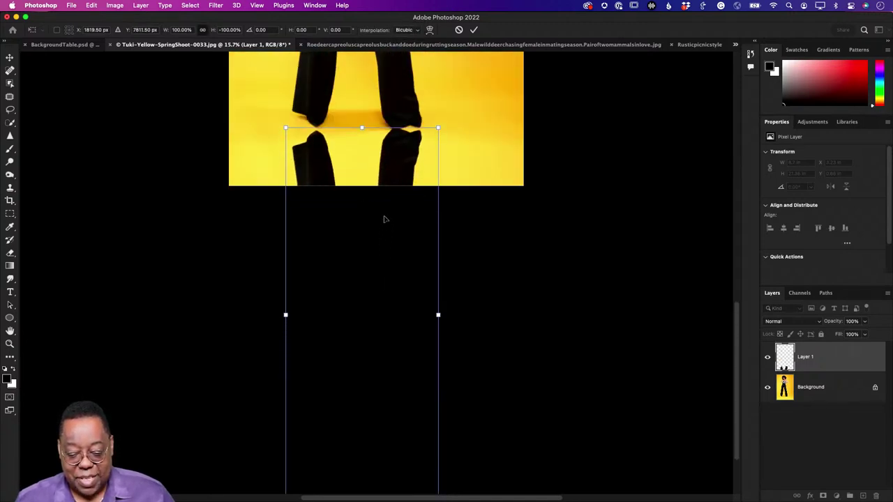
scroll(499, 142, up, 5)
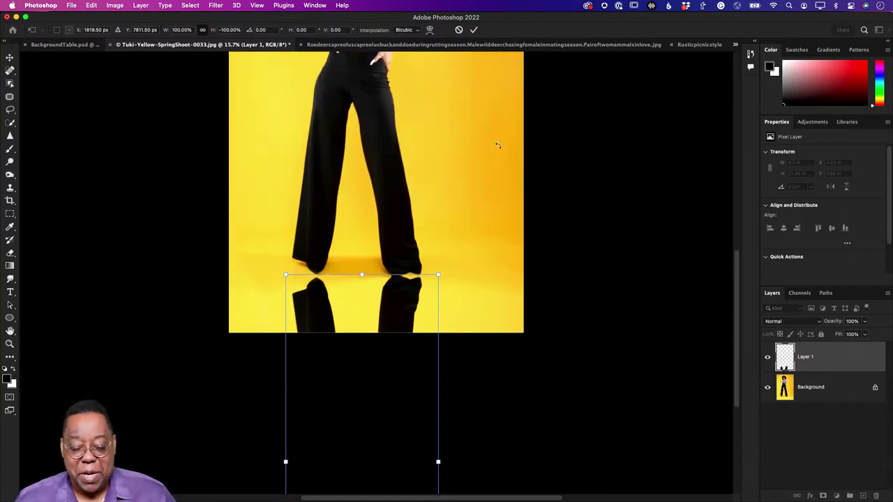
scroll(497, 144, up, 3)
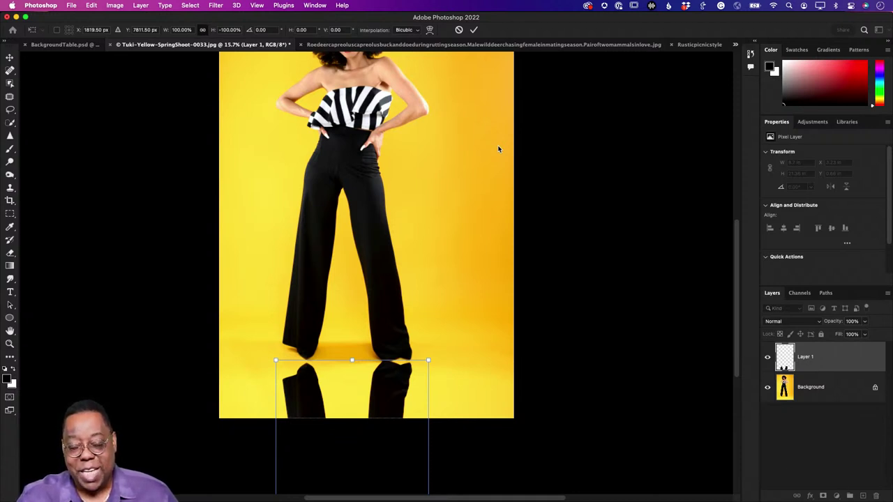
scroll(498, 148, up, 4)
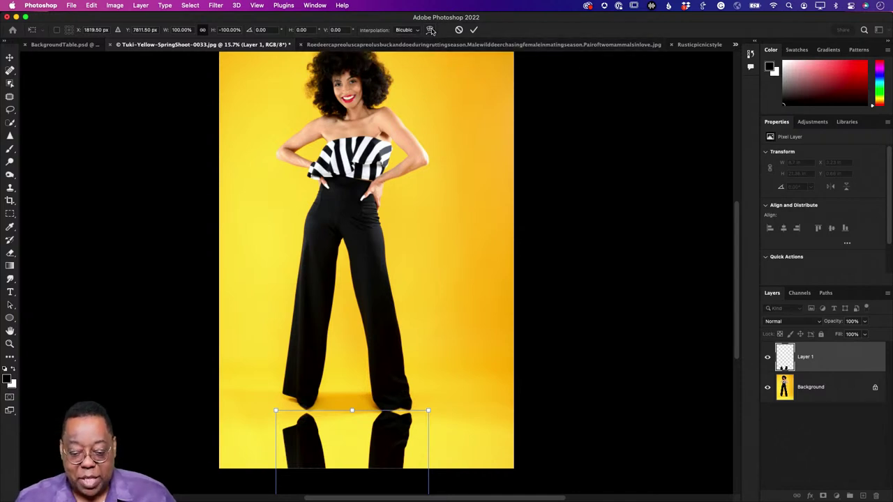
click(430, 30)
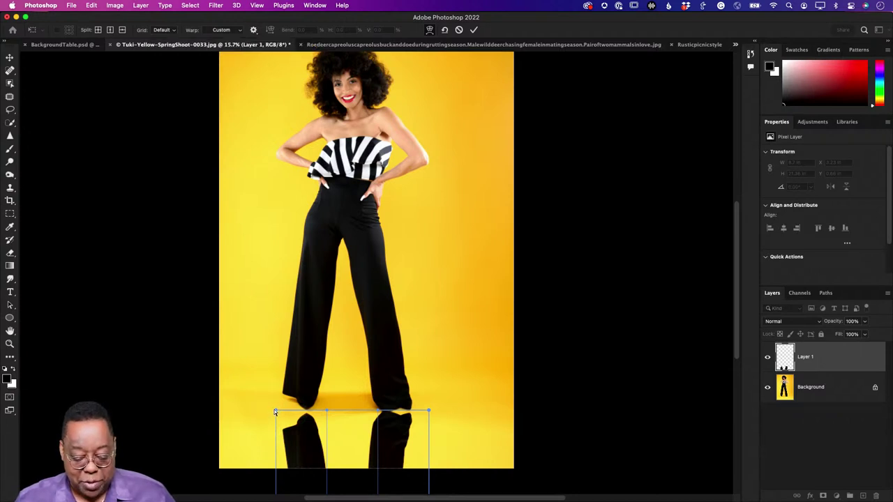
- Warp the reflection's corners and sides to fit under both shoes and commit the warp
drag(274, 409, 275, 362)
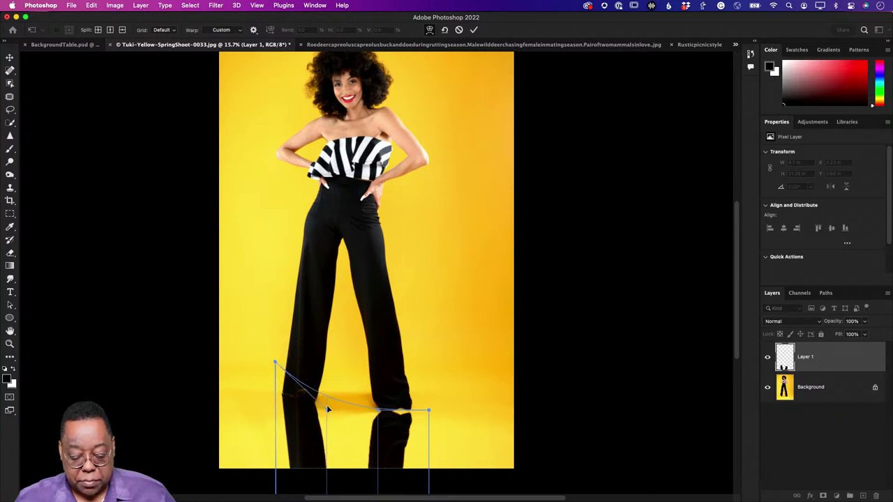
drag(325, 411, 333, 440)
drag(275, 363, 274, 351)
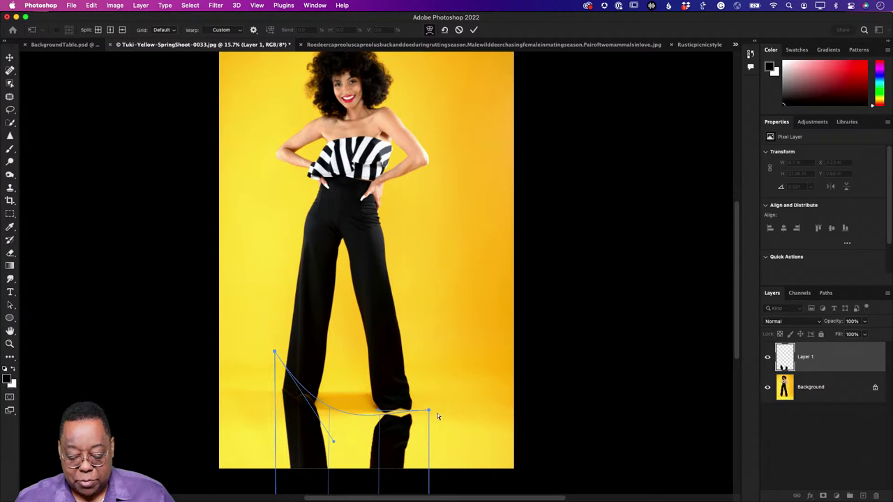
drag(429, 411, 428, 391)
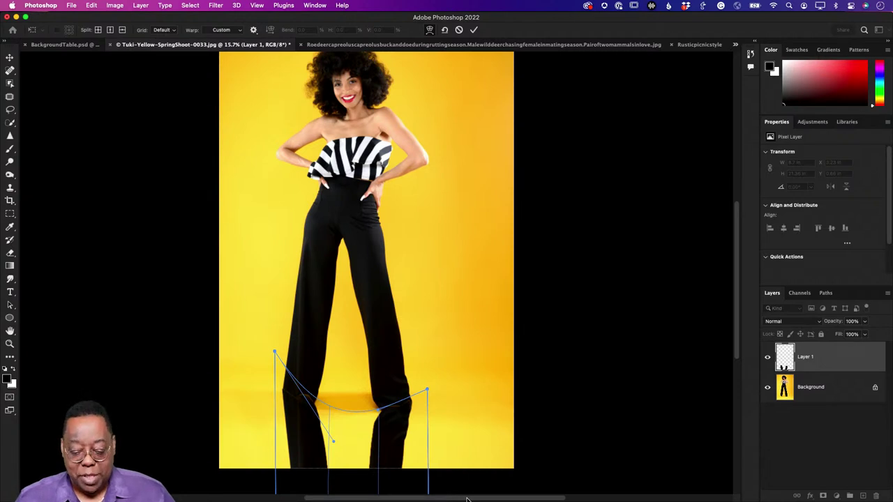
key(Return)
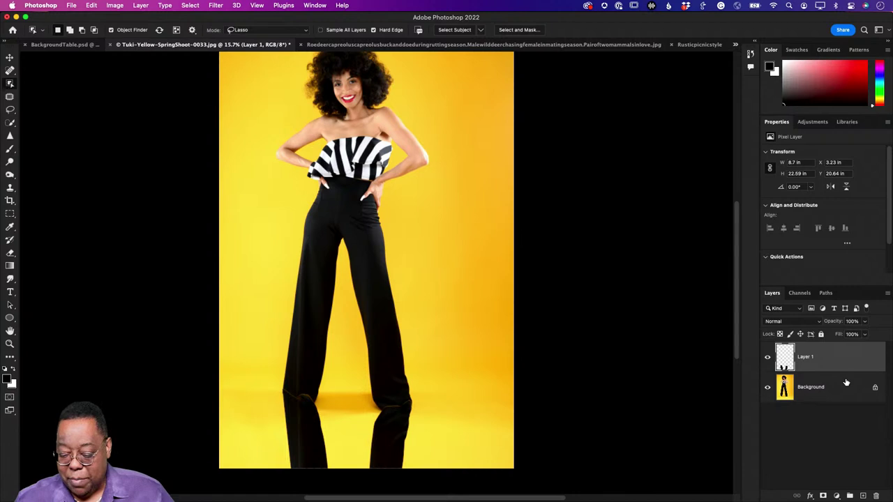
- Lower Layer 1's opacity to 37%, comparing the reflection before and after
drag(834, 326, 806, 327)
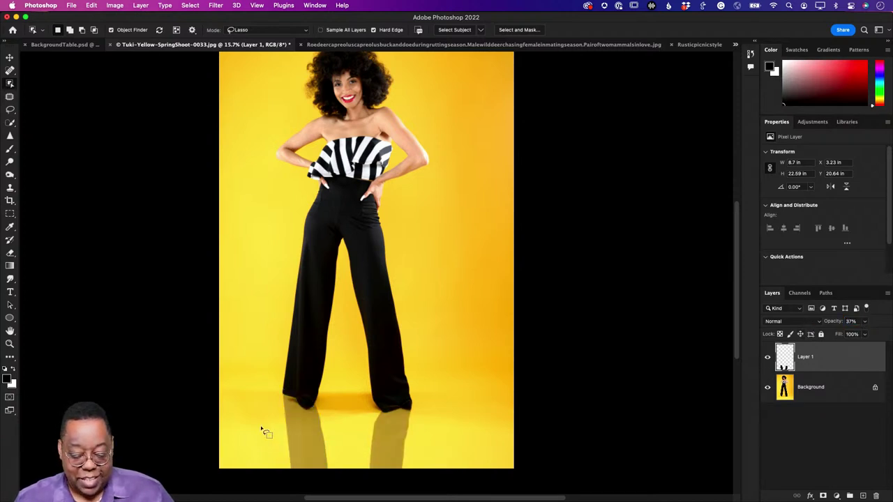
key(super+z)
key(super+shift+z)
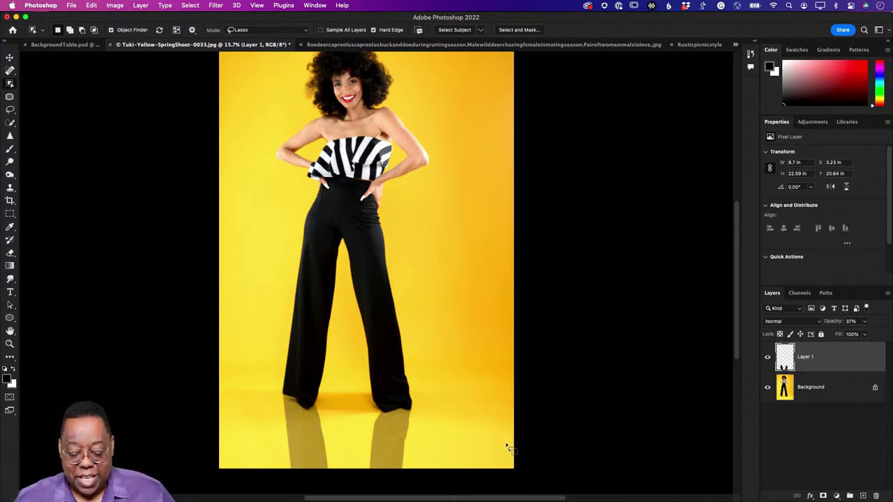
scroll(608, 412, left, 2)
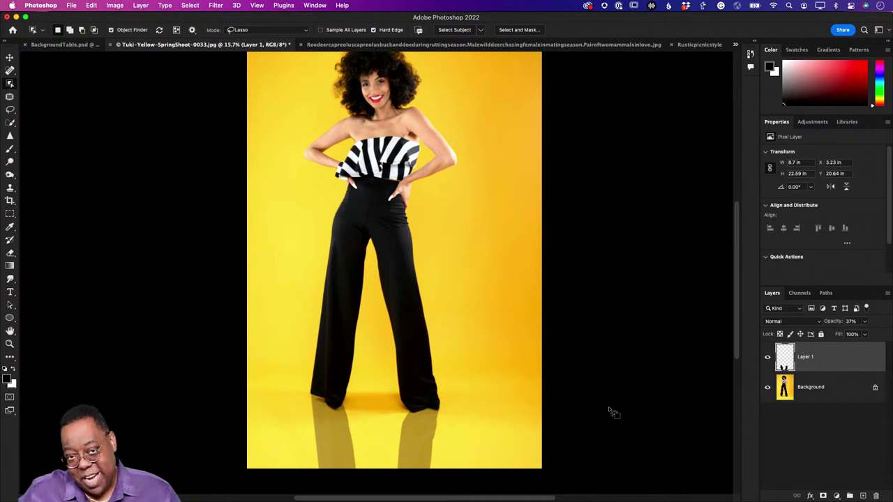
- Add a layer mask to Layer 1 and draw an upward gradient fading the reflection
click(824, 496)
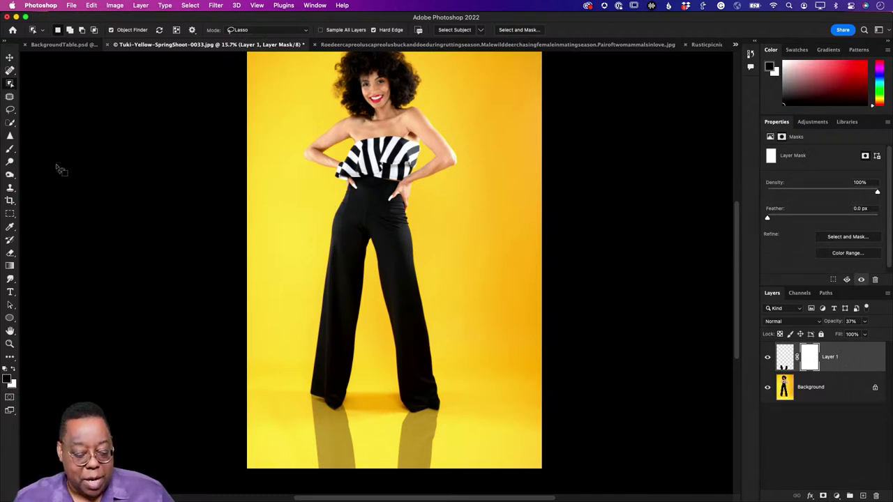
key(g)
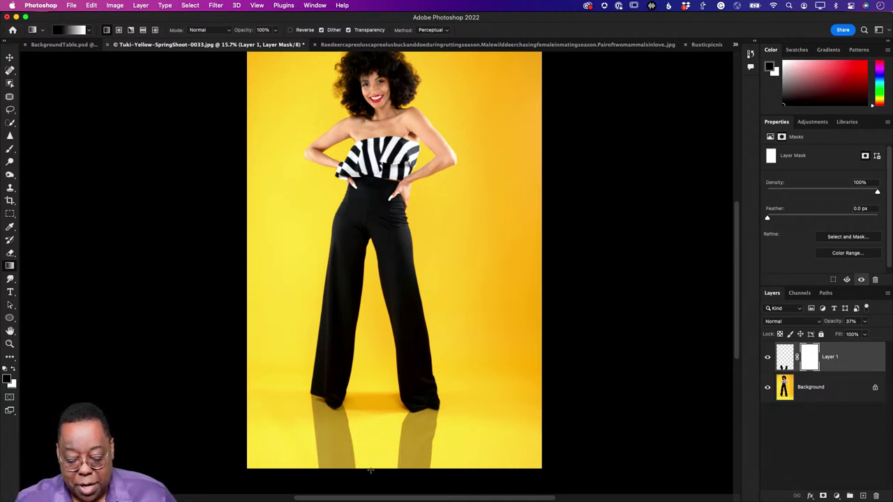
drag(370, 470, 370, 424)
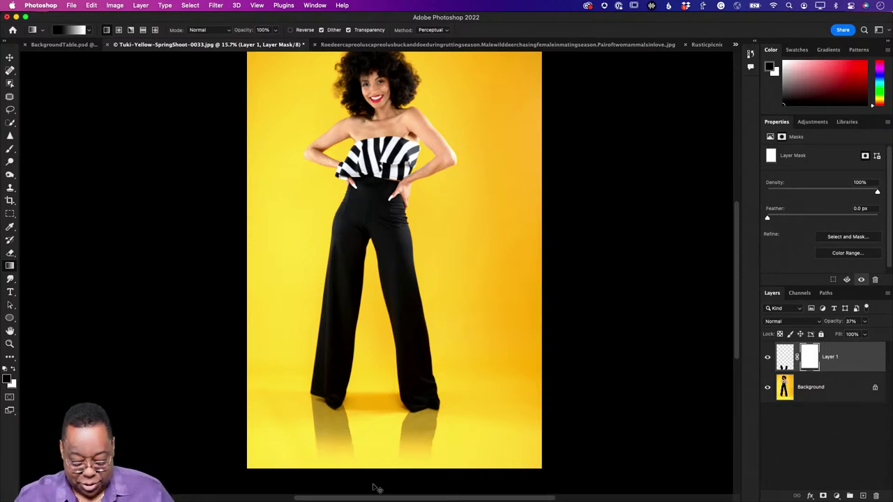
key(super+minus)
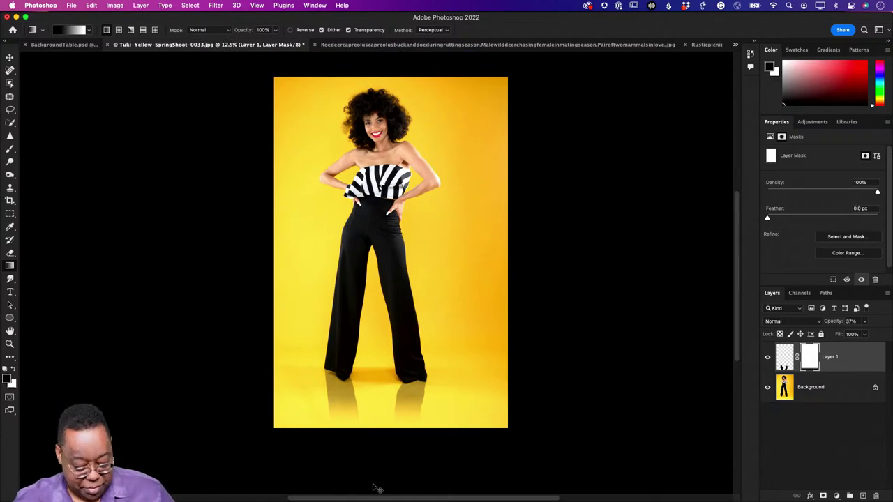
drag(377, 468, 376, 429)
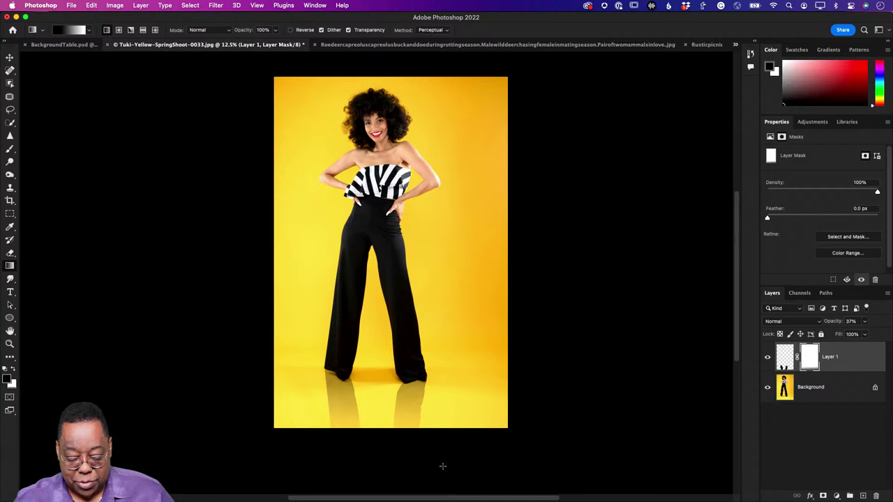
- Redraw the mask gradient several times until the reflection's fade toward the bottom looks right
key(super+z)
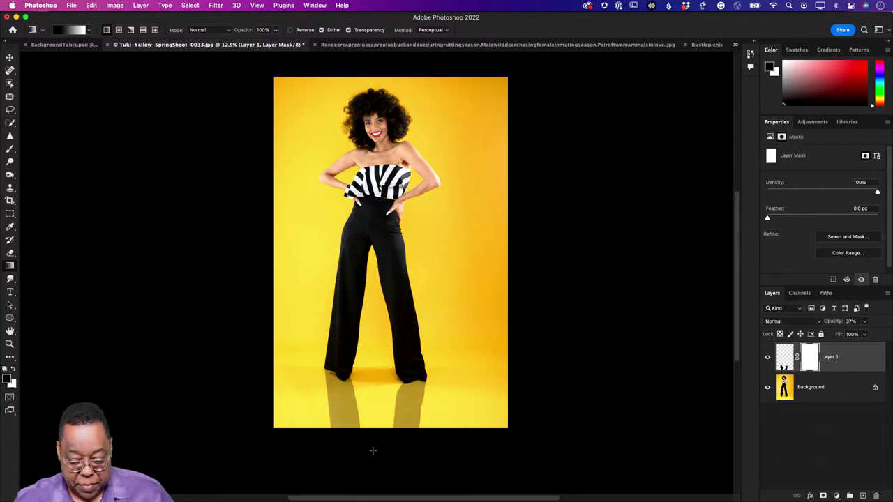
drag(377, 439, 375, 374)
key(super+z)
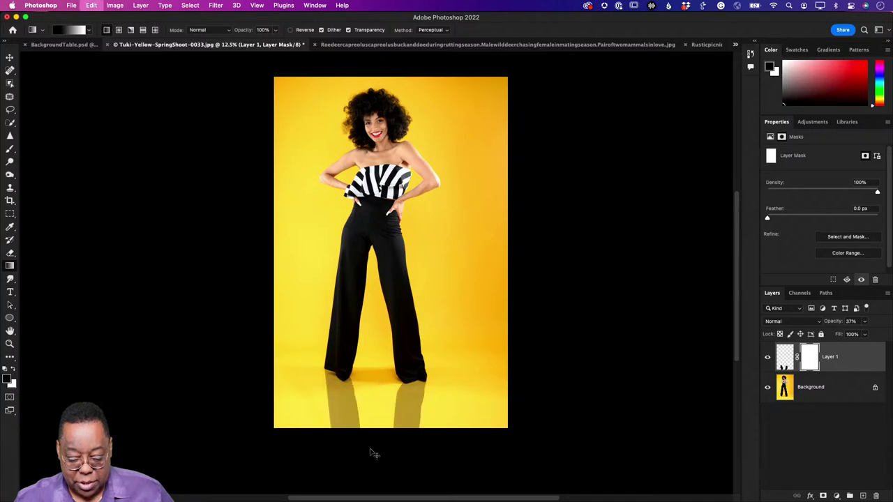
drag(372, 449, 373, 394)
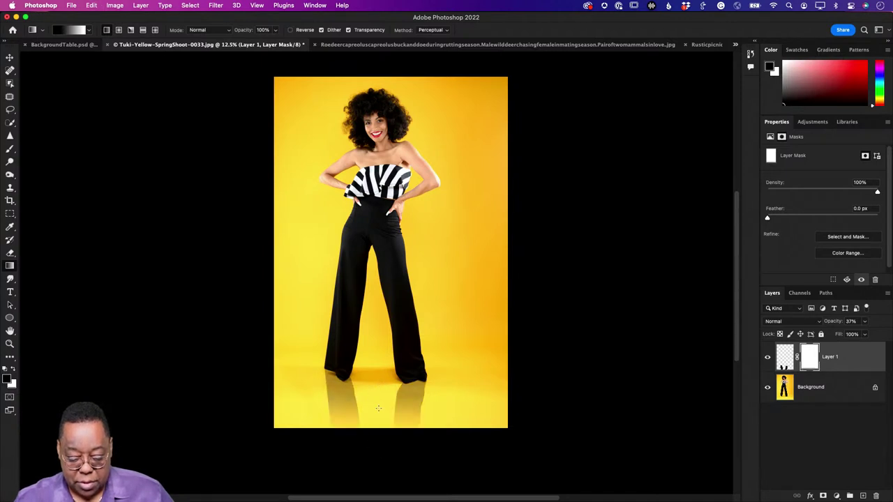
key(super+z)
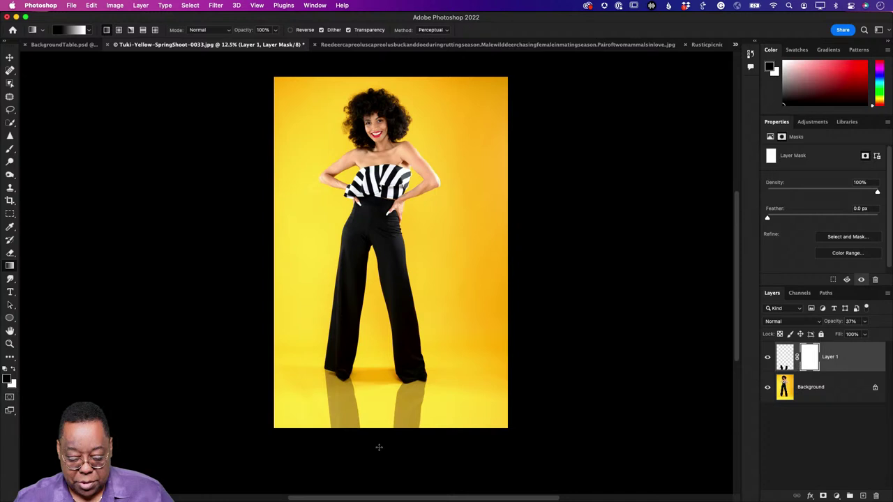
drag(378, 450, 380, 413)
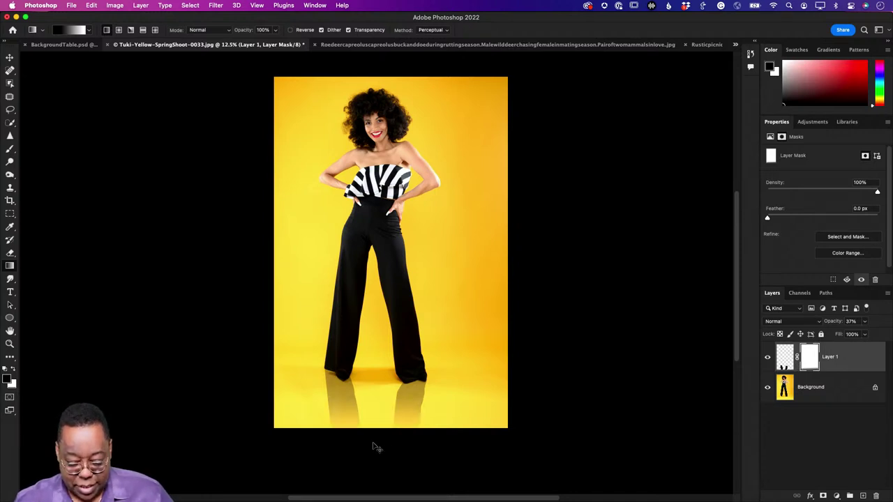
key(super+z)
drag(374, 440, 376, 400)
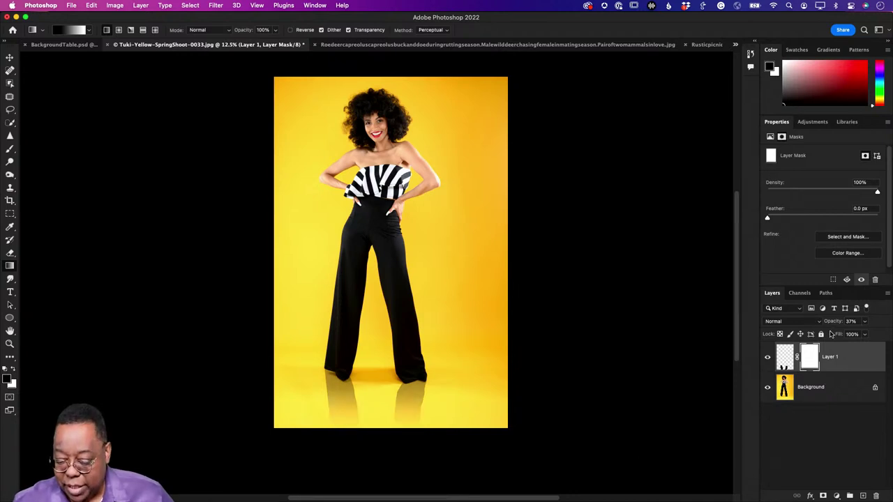
- Set Layer 1's opacity to 23% for a fainter reflection
click(786, 356)
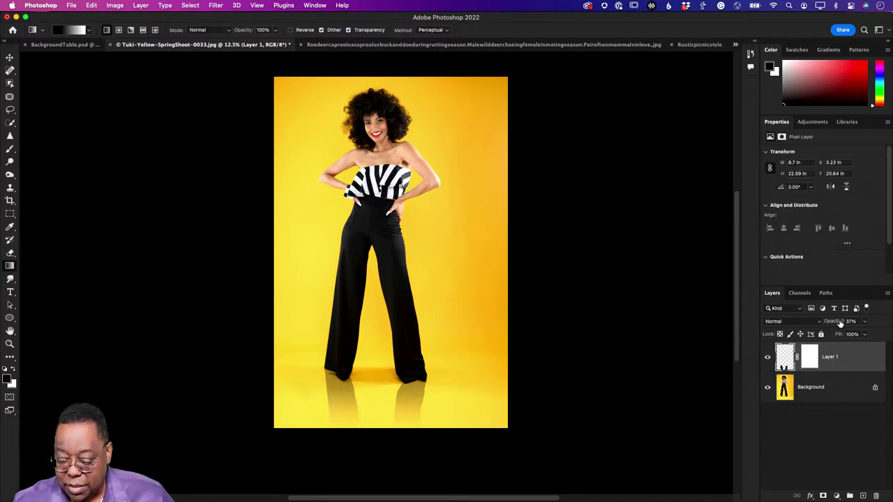
drag(841, 322, 834, 325)
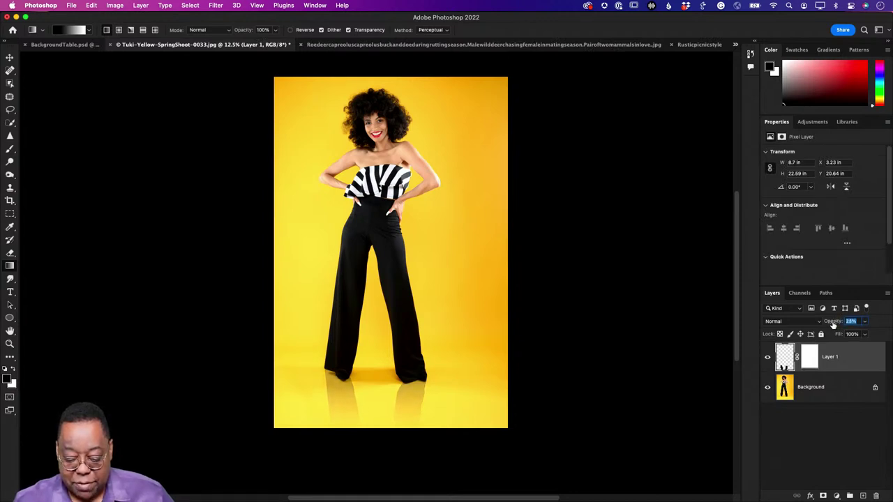
key(Return)
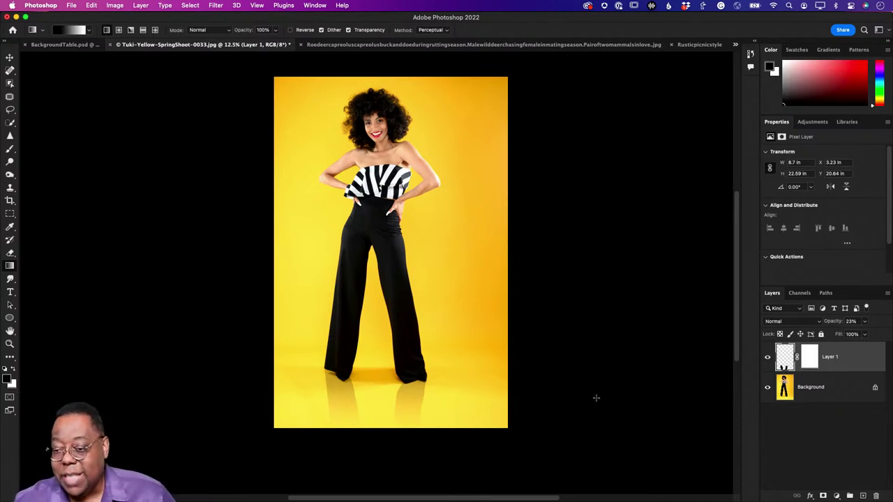
- Switch to the Christa16-058-Edit.tiff portrait from the document overflow list
click(735, 44)
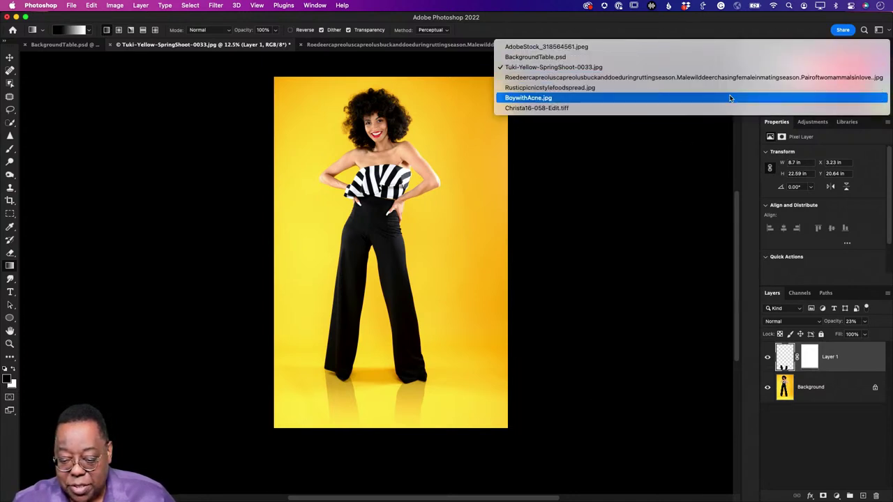
click(729, 108)
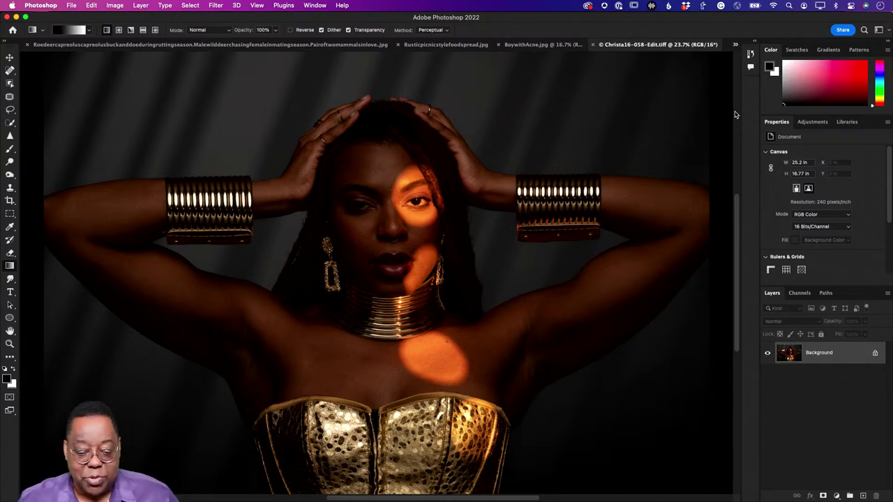
click(216, 5)
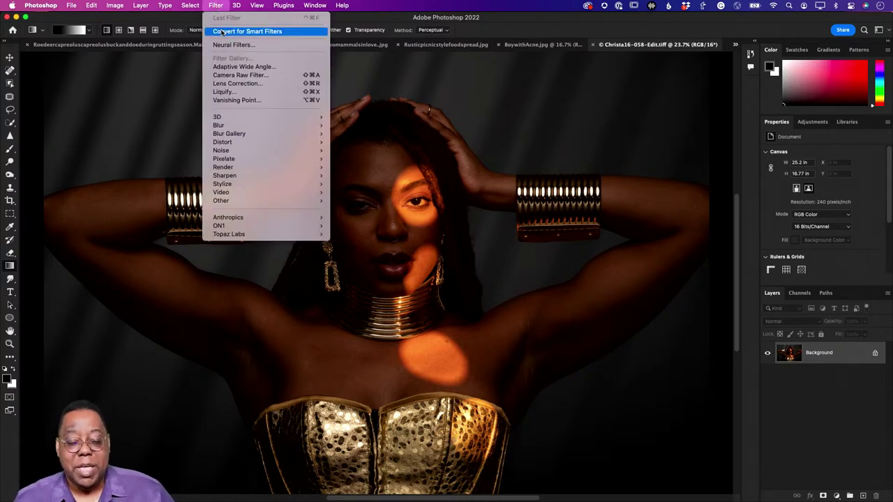
- Convert the portrait's Background to a smart object with Convert for Smart Filters
click(222, 33)
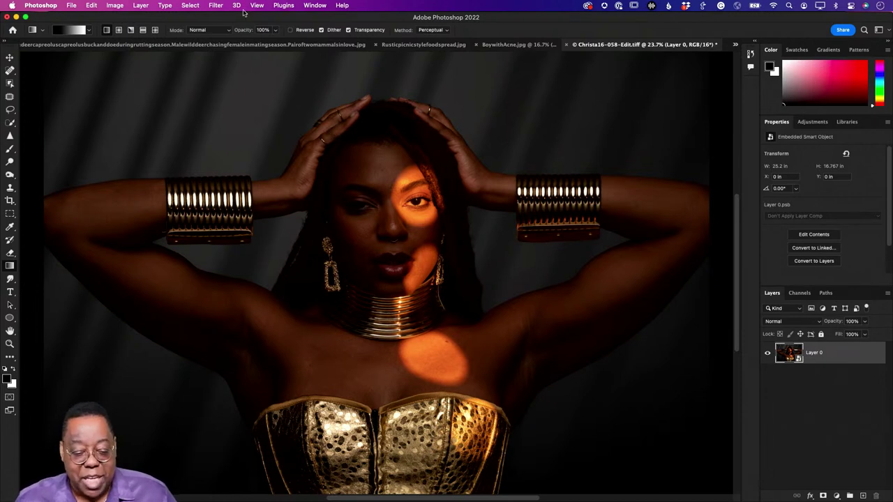
- Launch the Camera Raw Filter on the portrait's smart object
click(217, 7)
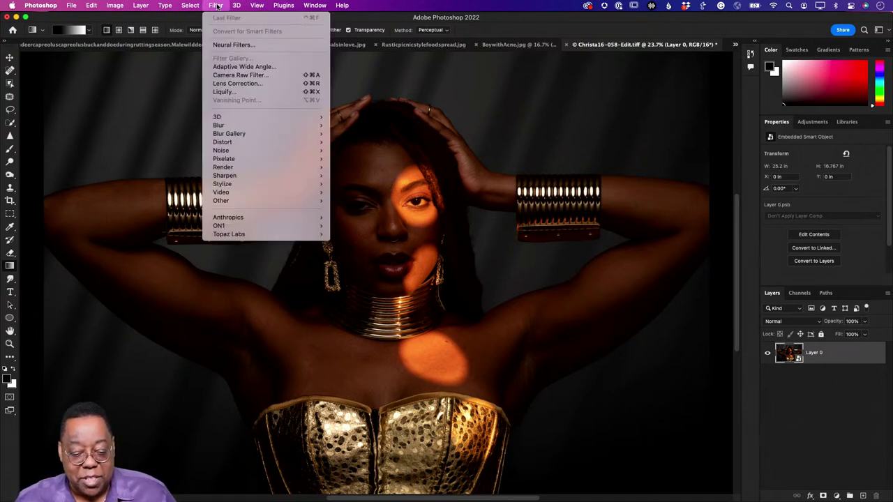
click(241, 75)
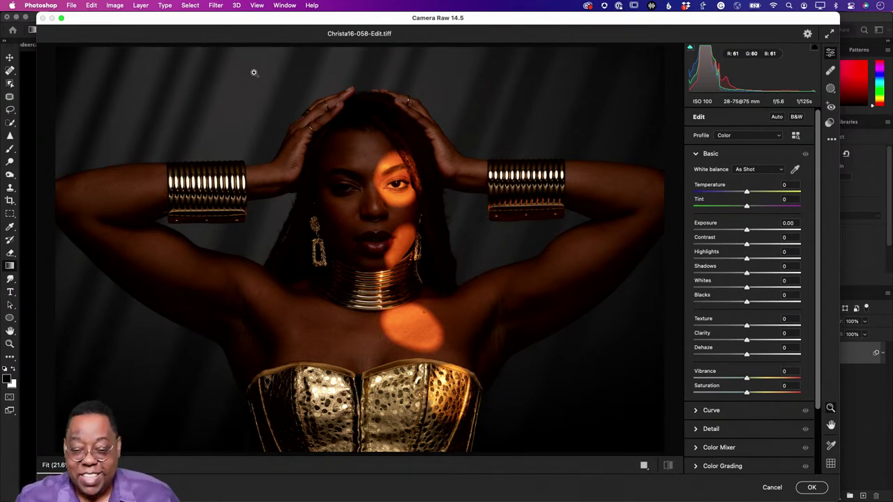
- Sample a neutral grey spot with the White Balance eyedropper, giving Temperature -1 and Tint -3
click(796, 173)
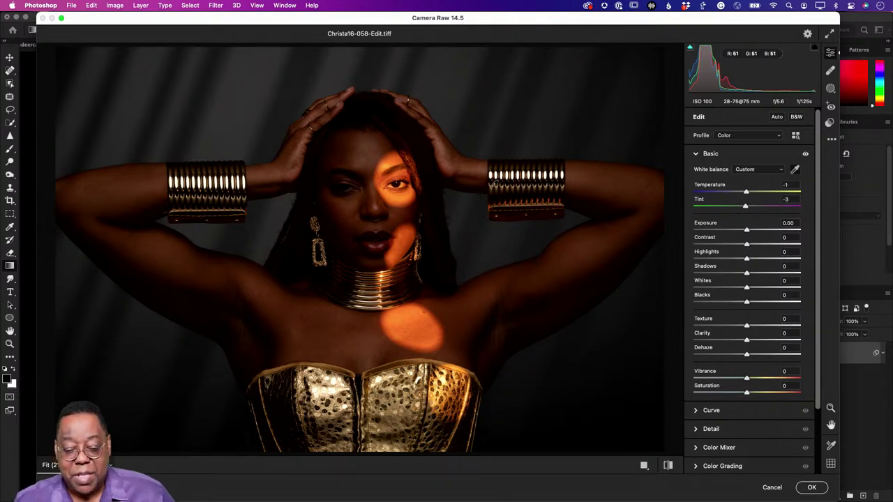
click(503, 193)
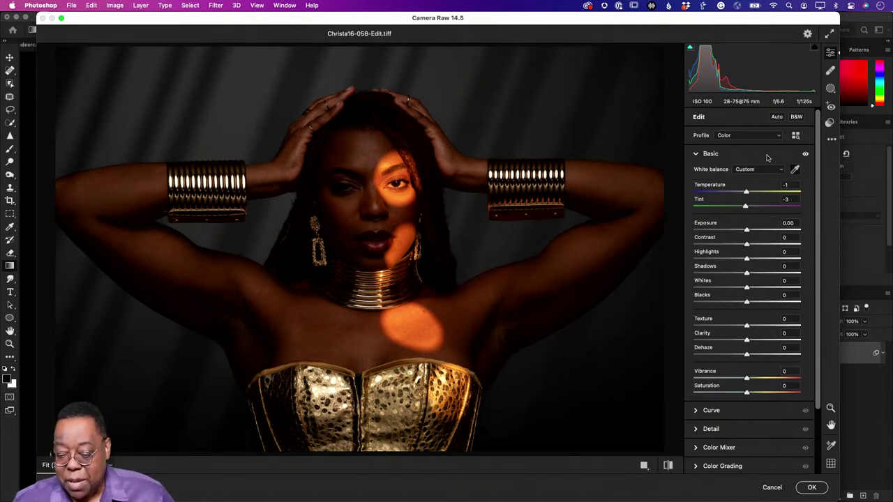
- Apply Auto tone, then set Contrast +16, Blacks -7, Shadows +39 and Exposure +0.65
click(777, 117)
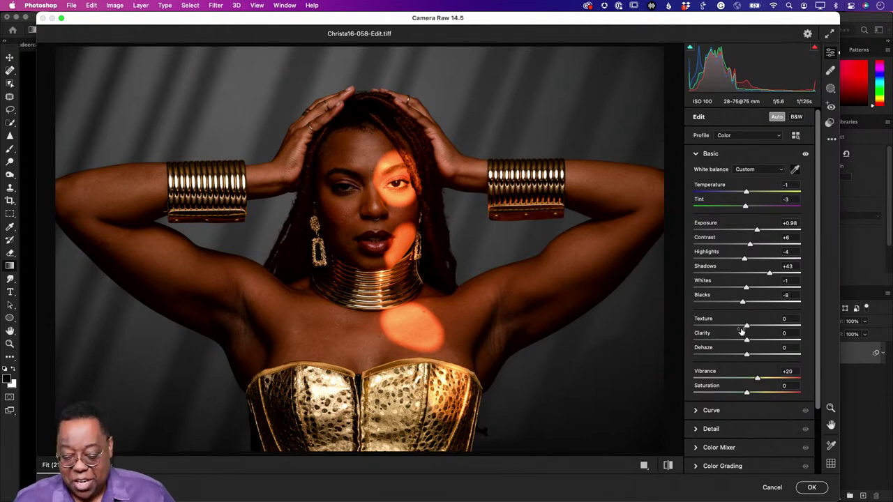
mouse_move(757, 241)
mouse_down()
mouse_move(764, 238)
mouse_move(755, 234)
mouse_up()
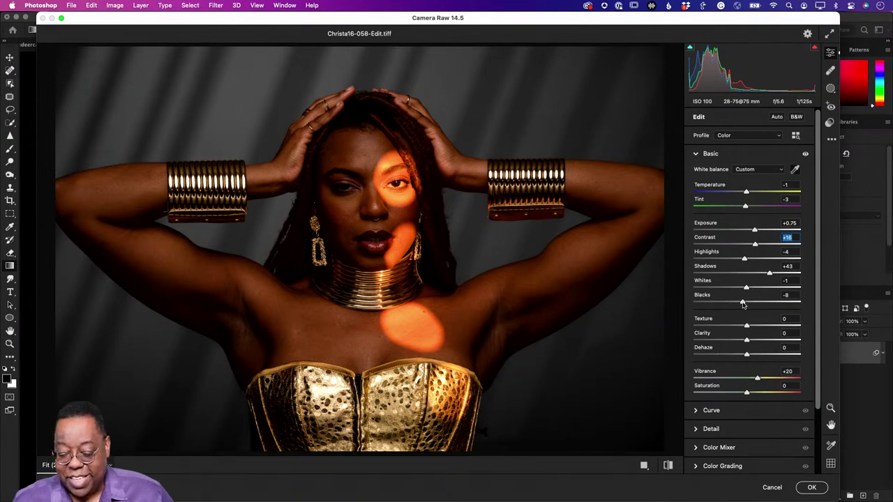
mouse_move(743, 304)
mouse_down()
mouse_move(757, 305)
mouse_move(733, 307)
mouse_move(742, 305)
mouse_up()
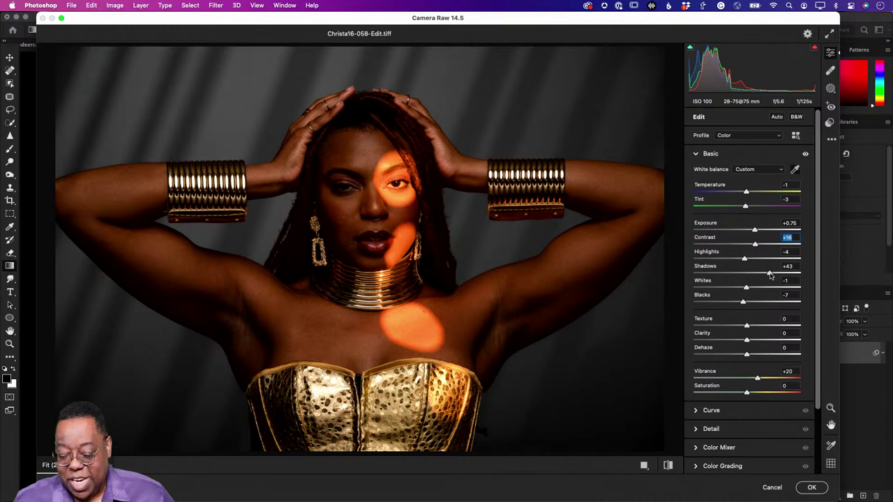
mouse_move(770, 276)
mouse_down()
mouse_move(784, 275)
mouse_move(765, 279)
mouse_up()
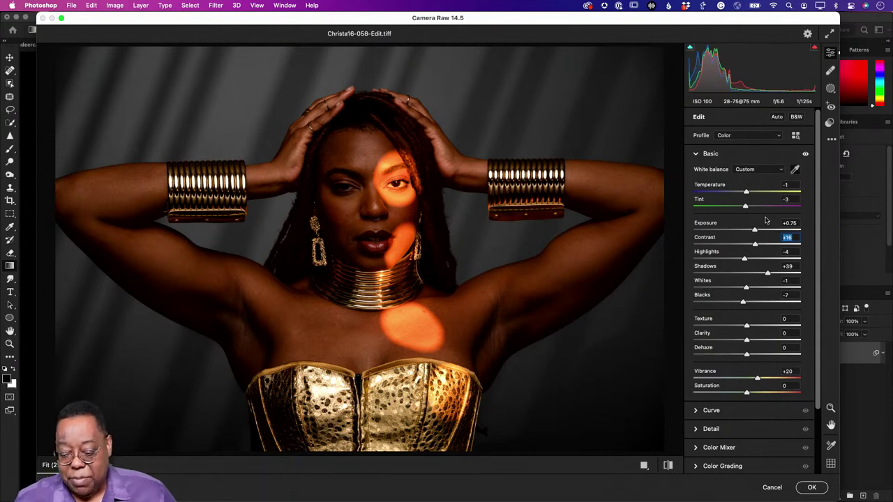
mouse_move(754, 232)
mouse_down()
mouse_move(761, 232)
mouse_move(754, 231)
mouse_up()
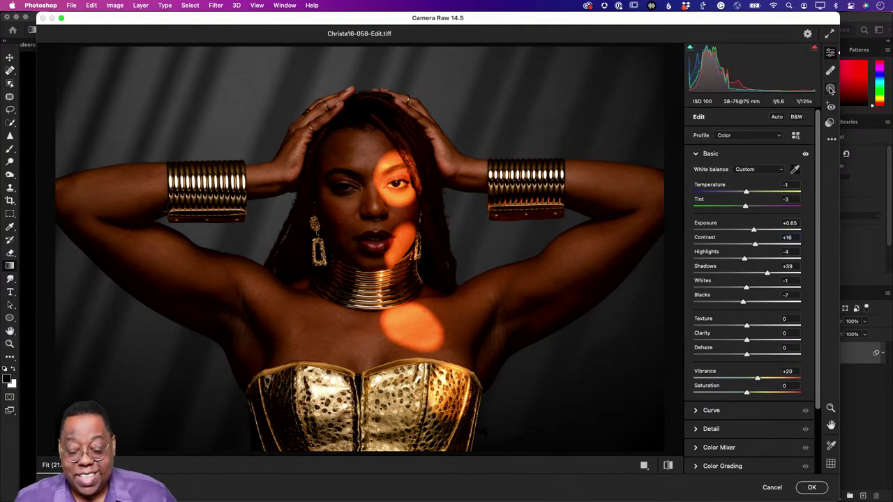
- Darken the background with an inverted Subject mask at Exposure -1.30, and set global Temperature to -2
click(831, 88)
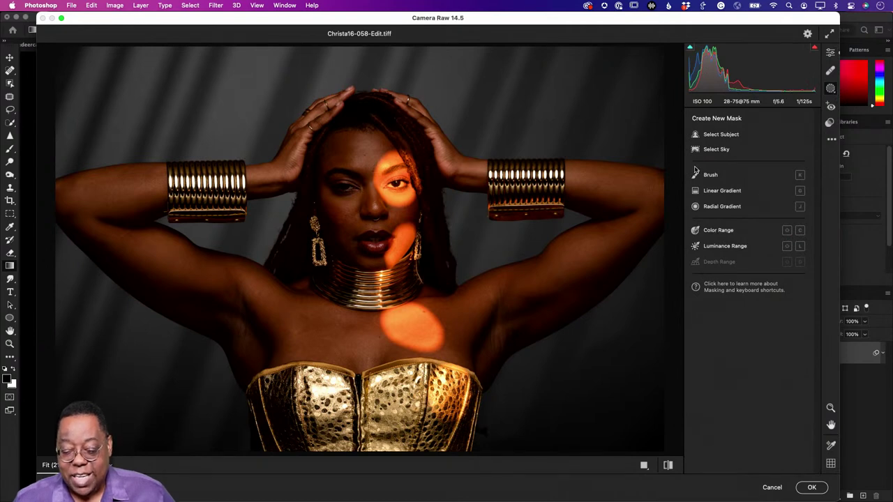
click(699, 138)
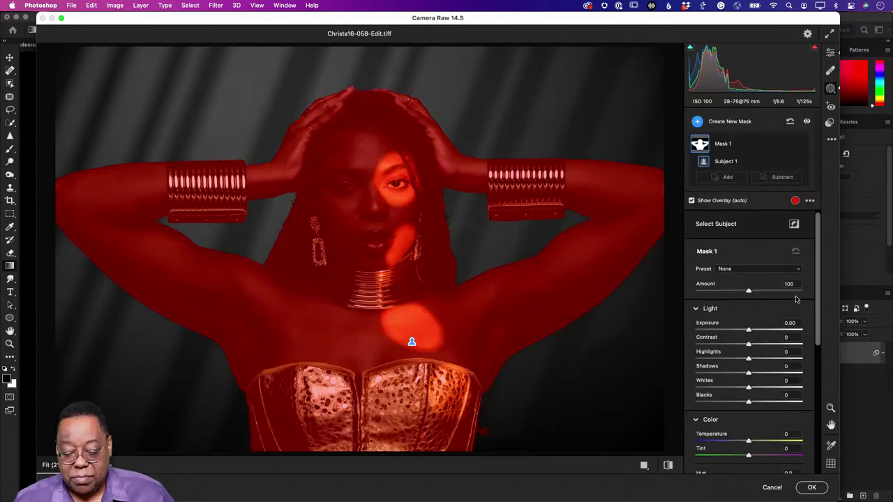
click(794, 225)
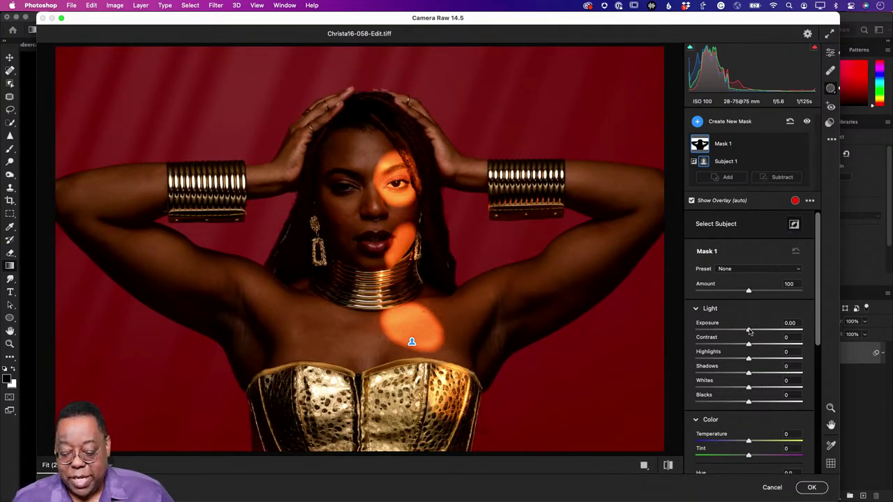
drag(750, 331, 732, 335)
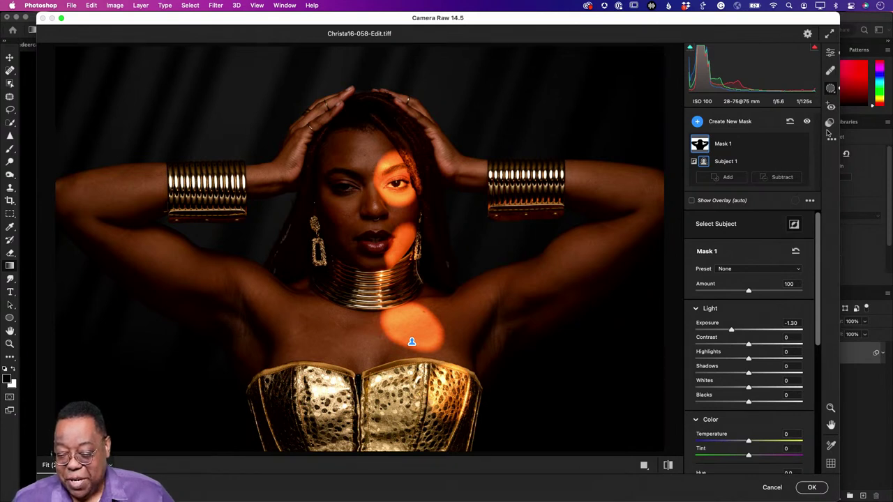
click(830, 55)
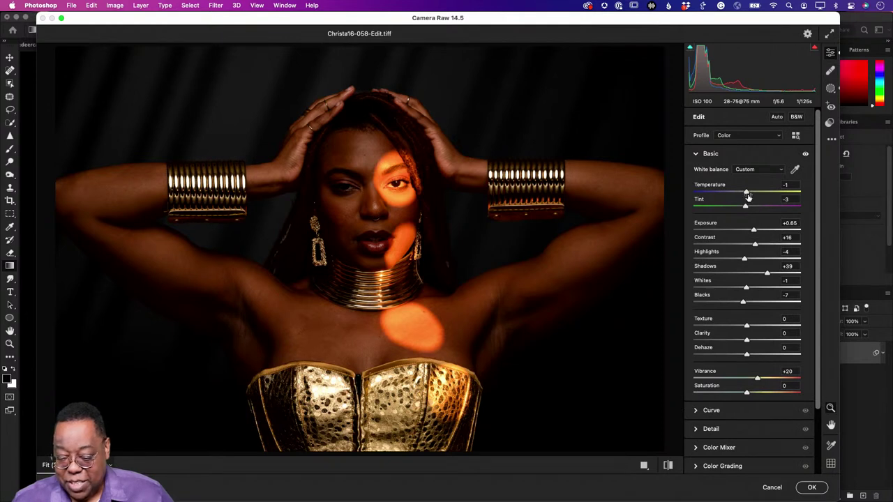
mouse_move(748, 197)
mouse_down()
mouse_move(725, 200)
mouse_move(745, 198)
mouse_up()
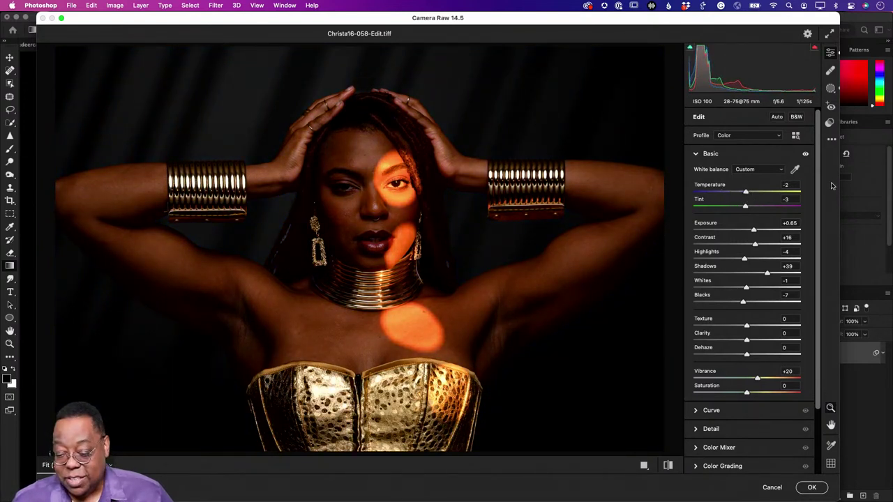
- Cool the background in Mask 1 to Temperature -41 for a blue tint
click(830, 89)
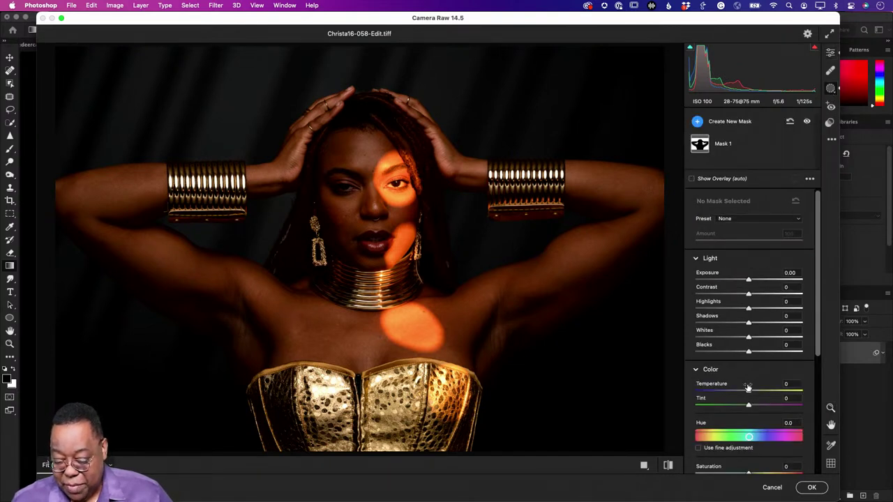
mouse_move(749, 392)
mouse_down()
mouse_move(718, 394)
mouse_move(741, 394)
mouse_up()
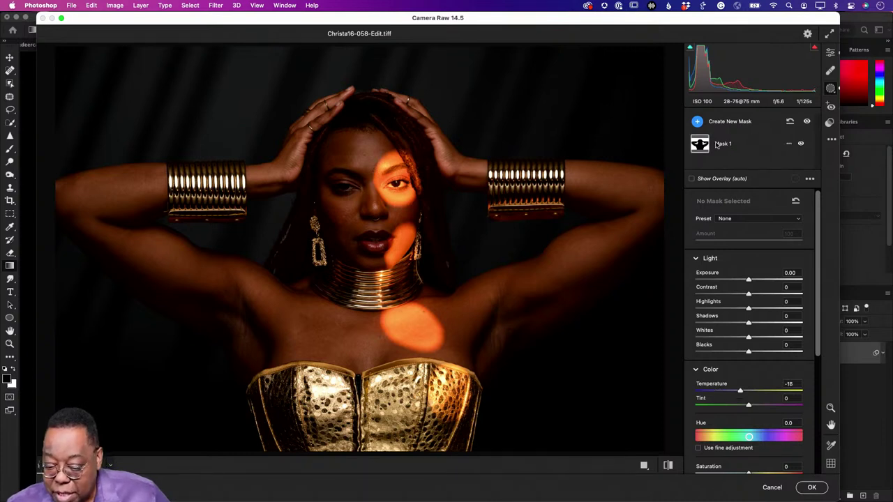
click(768, 143)
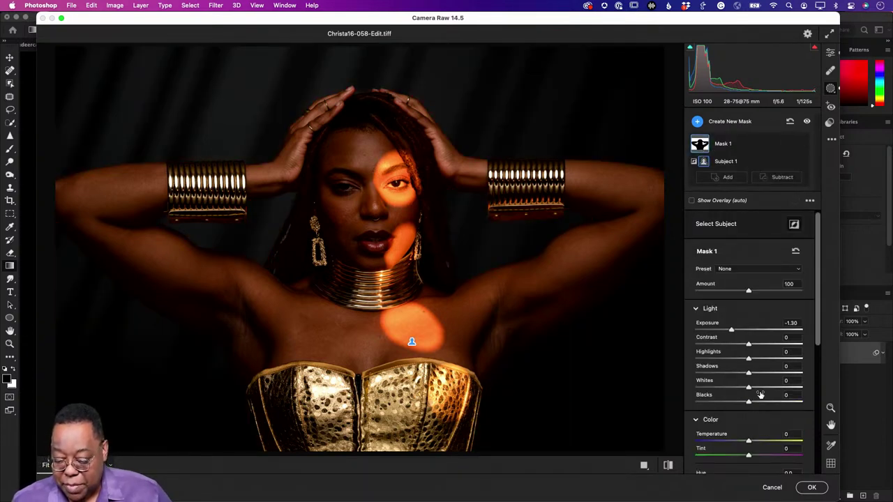
drag(751, 446, 730, 444)
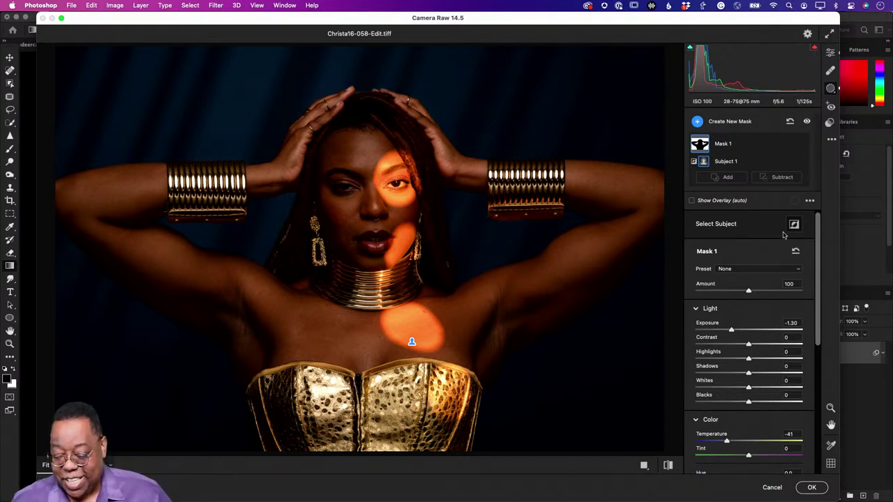
click(831, 52)
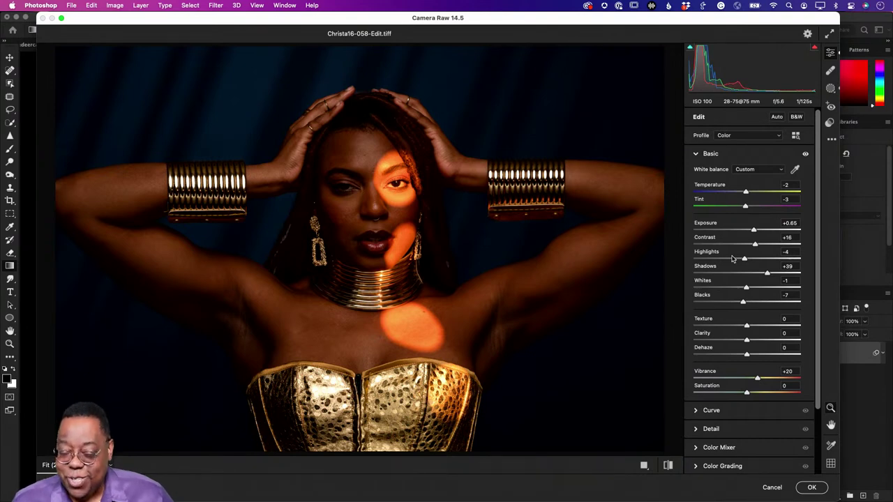
- Apply the Camera Raw edits as a smart filter on Layer 0 and toggle it to compare
click(812, 488)
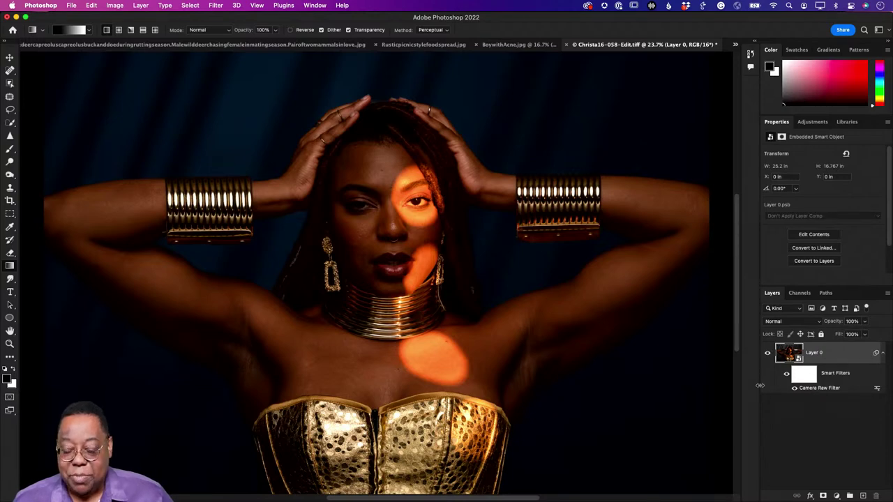
click(787, 375)
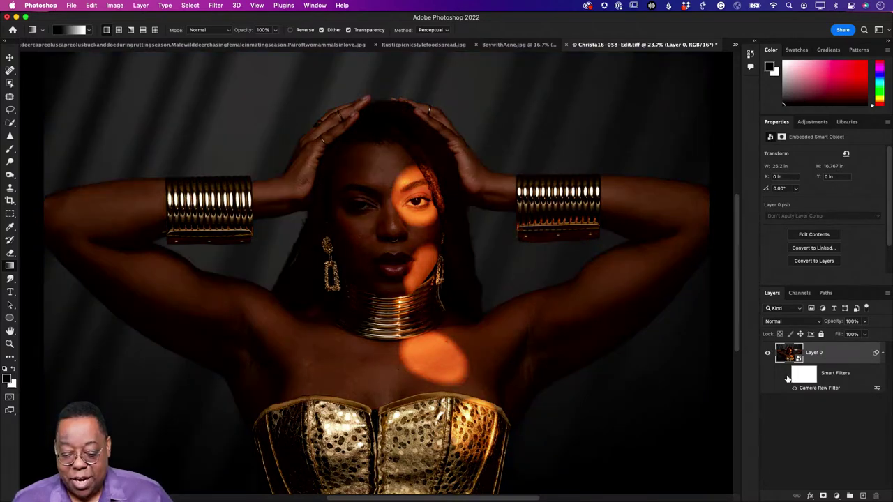
click(787, 376)
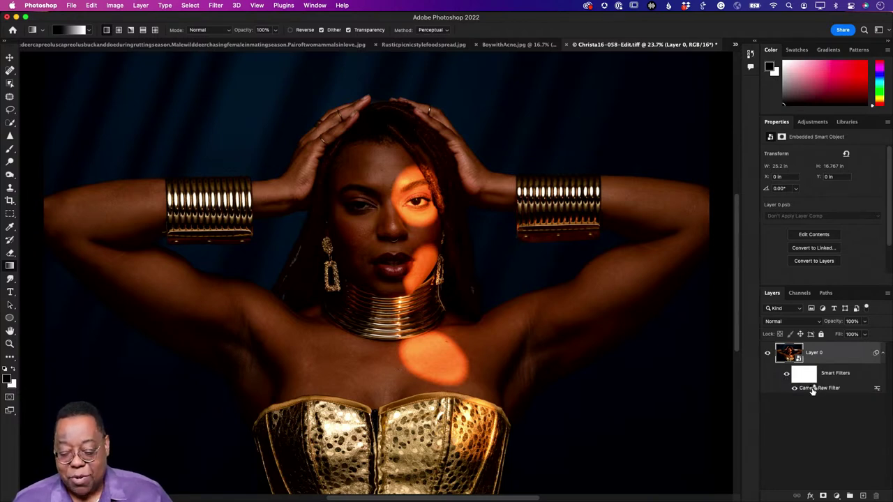
- Reopen the Camera Raw Filter, raise Exposure to +1.10, and apply it
double_click(812, 389)
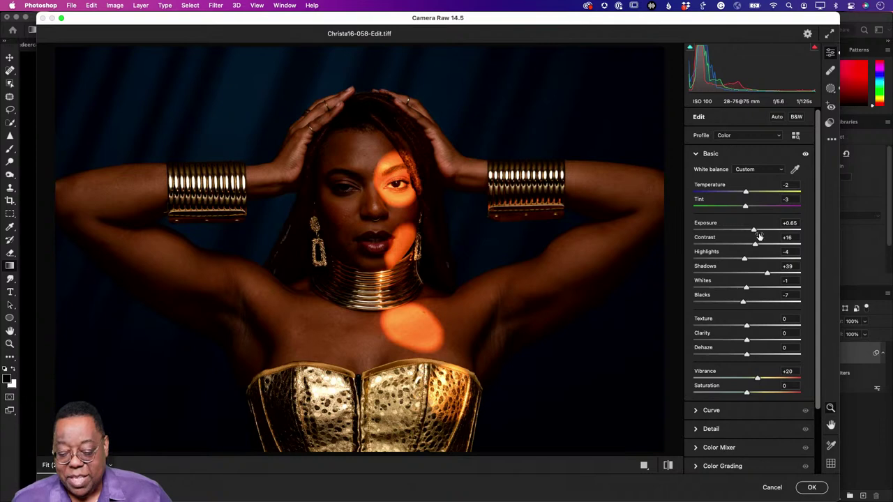
drag(753, 232, 758, 231)
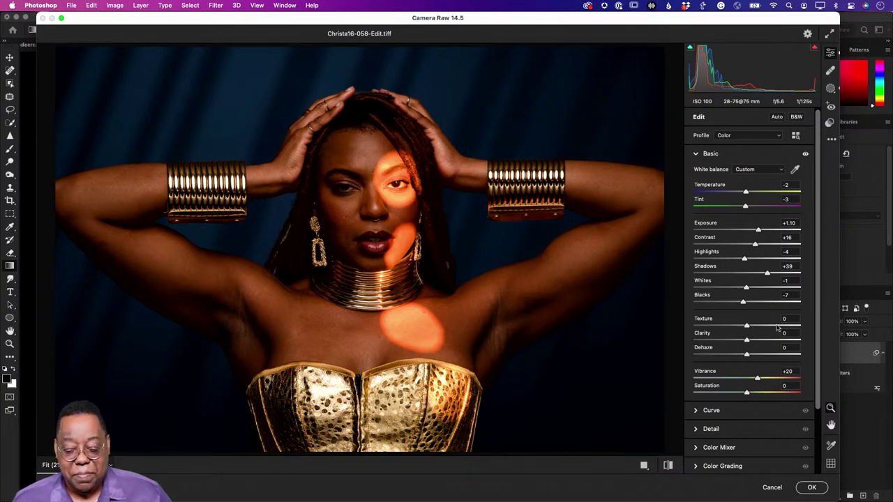
click(812, 487)
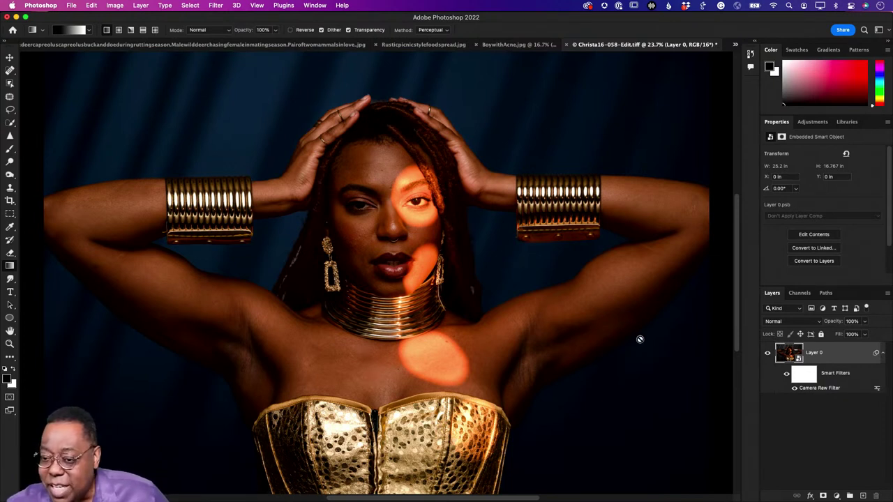
- Switch to BoywithAcne.jpg and select the white T-shirt with the Object Selection tool
click(735, 45)
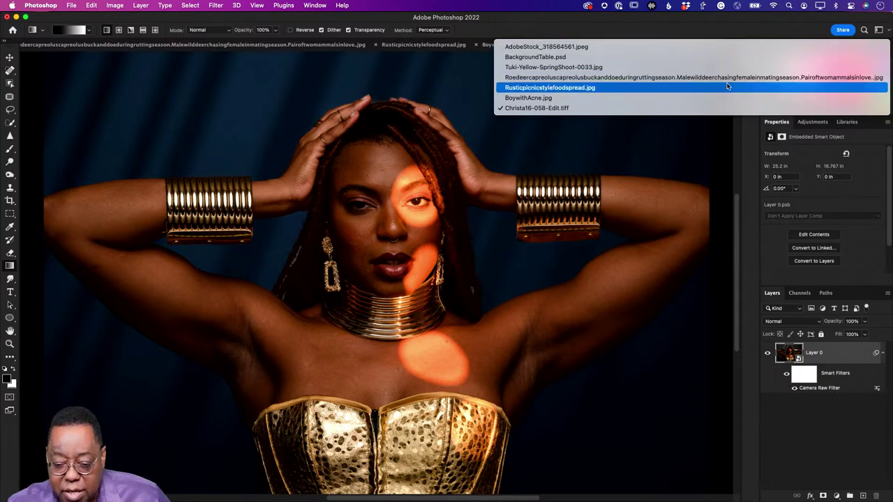
click(728, 98)
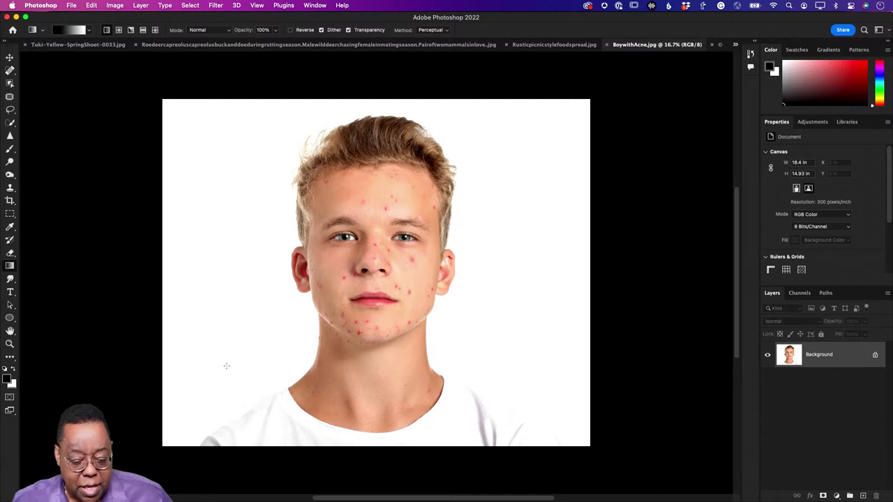
click(10, 84)
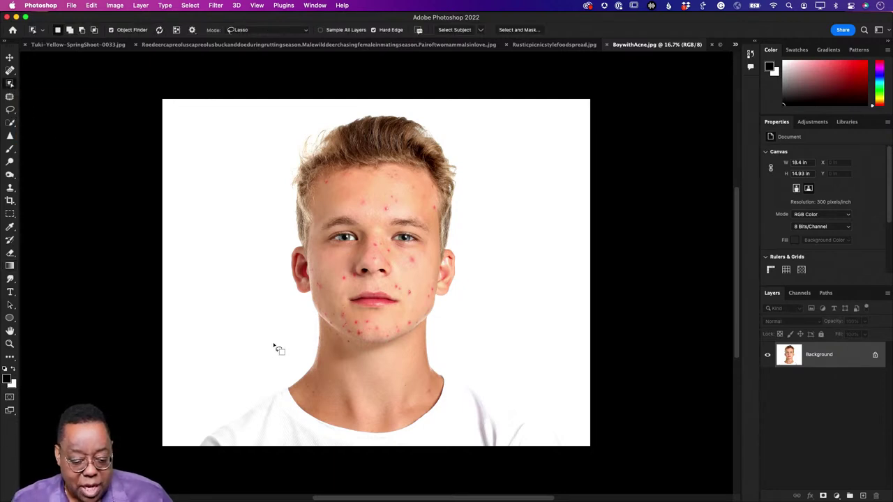
mouse_move(291, 373)
mouse_down()
mouse_move(212, 416)
mouse_move(184, 441)
mouse_move(186, 455)
mouse_move(264, 471)
mouse_move(433, 479)
mouse_move(509, 470)
mouse_move(569, 442)
mouse_move(550, 406)
mouse_move(476, 369)
mouse_move(450, 370)
mouse_move(427, 383)
mouse_move(418, 401)
mouse_move(385, 412)
mouse_move(350, 412)
mouse_move(281, 374)
mouse_up()
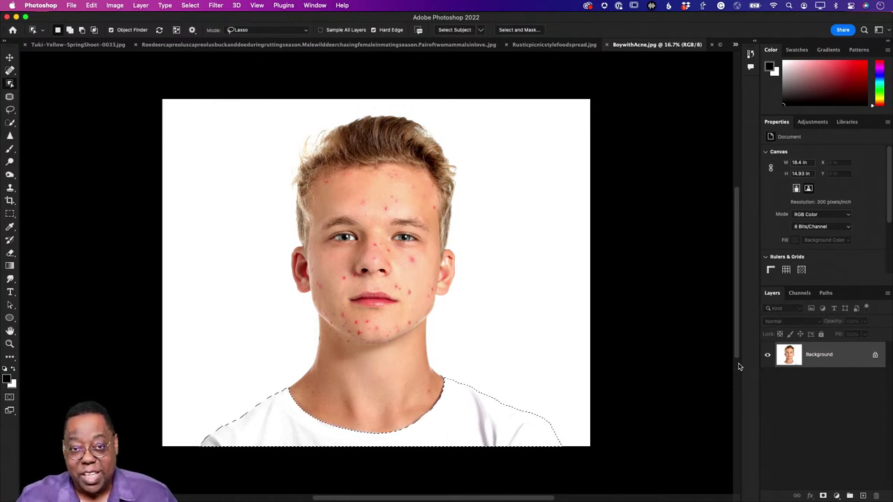
- Add a Solid Color fill layer in a saturated blue over the T-shirt selection
click(837, 496)
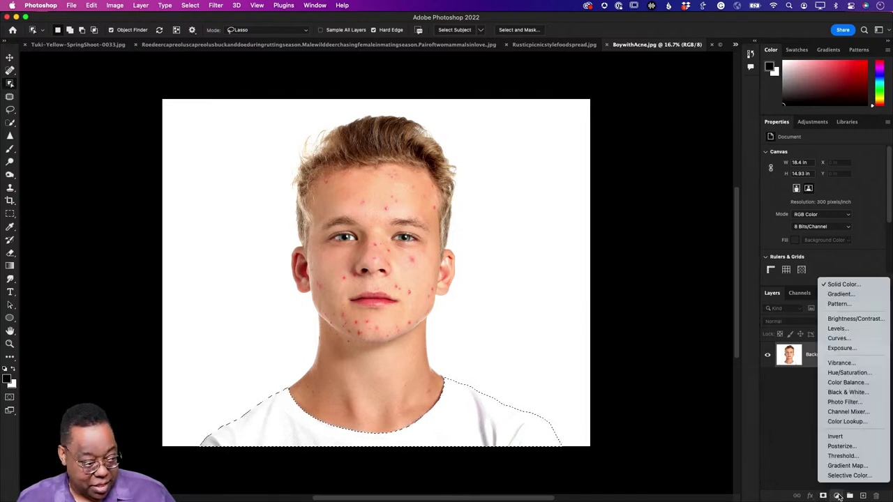
click(843, 284)
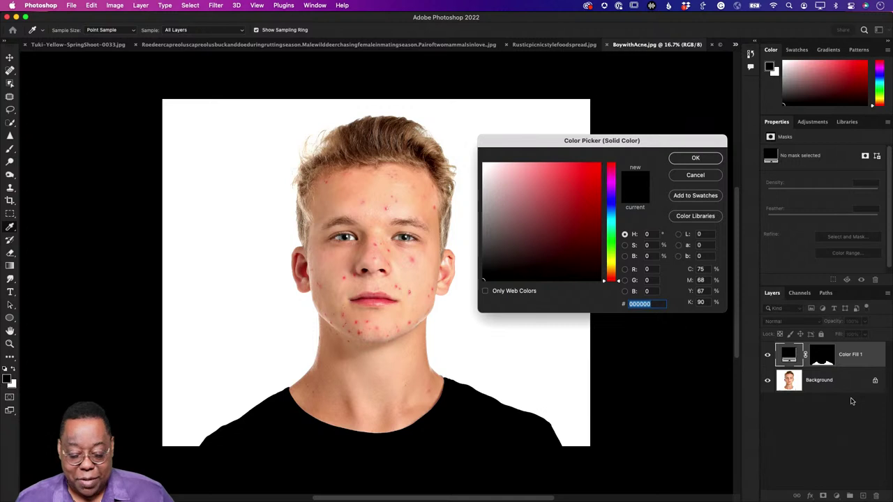
click(607, 205)
drag(583, 191, 578, 176)
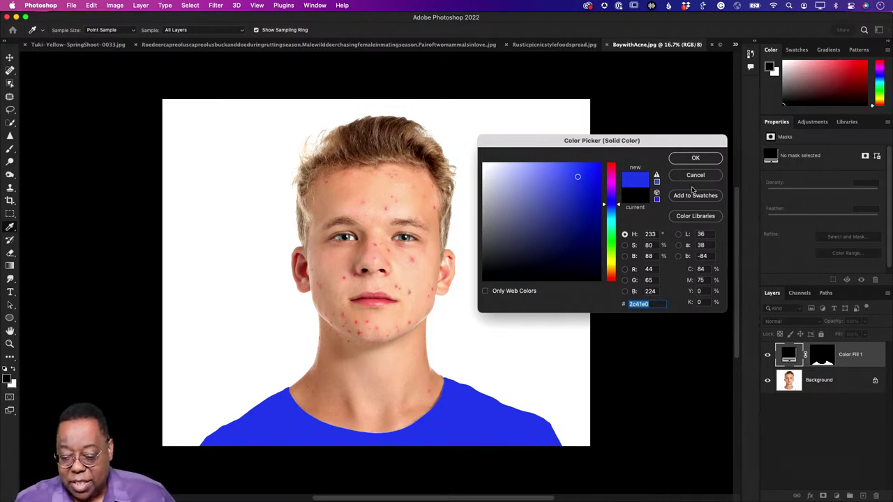
click(689, 156)
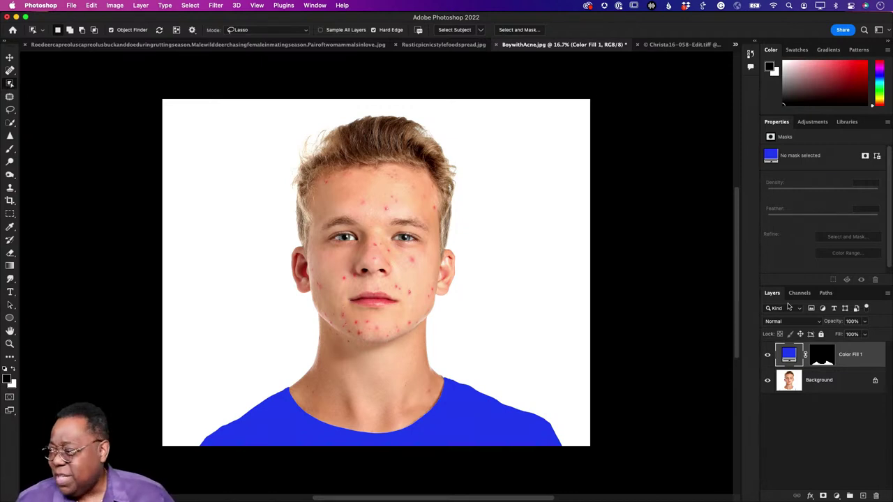
- Set Color Fill 1's blend mode to Multiply and switch to the Move tool
key(super+Tab)
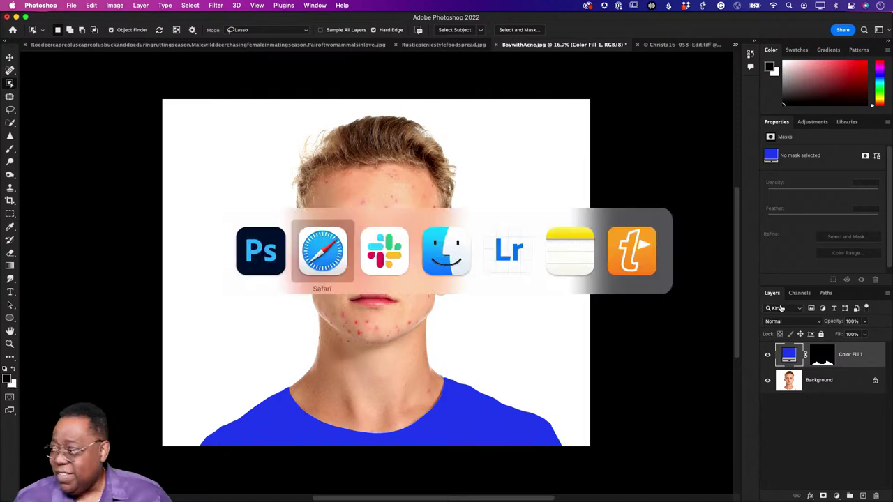
key(super+Tab)
key(super+Tab)
key(super+Tab)
key(super+Tab)
key(super+Tab)
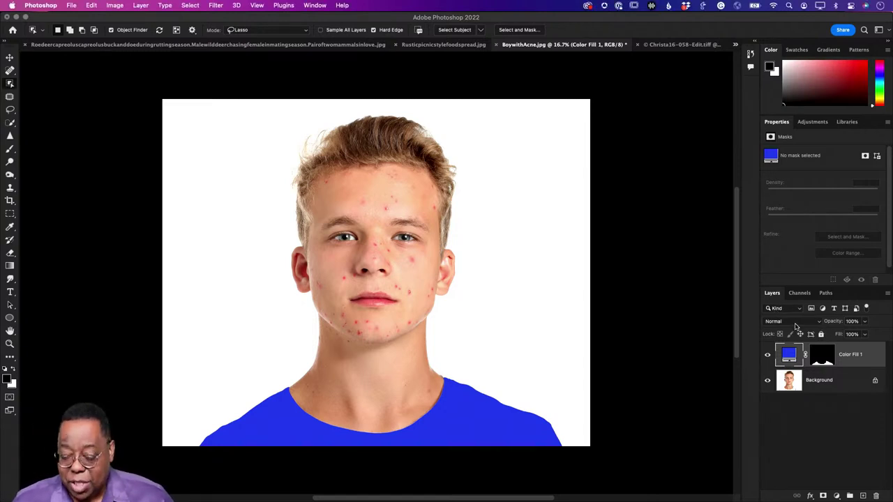
click(795, 322)
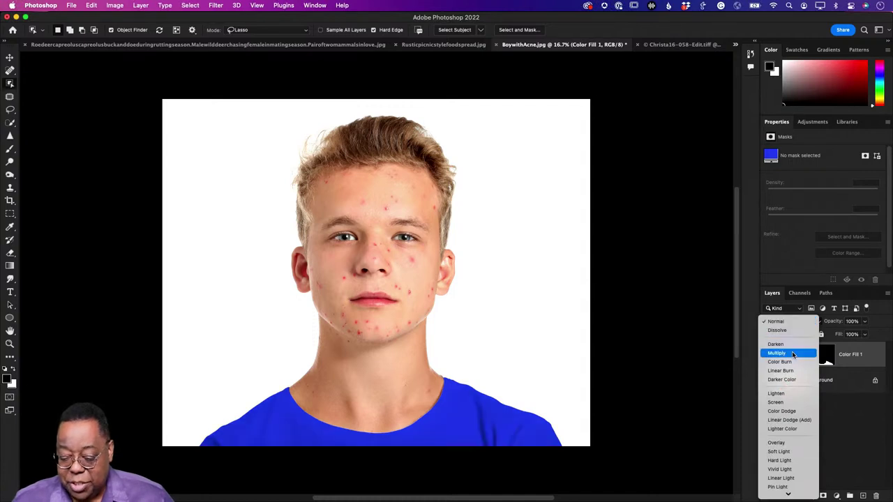
click(793, 354)
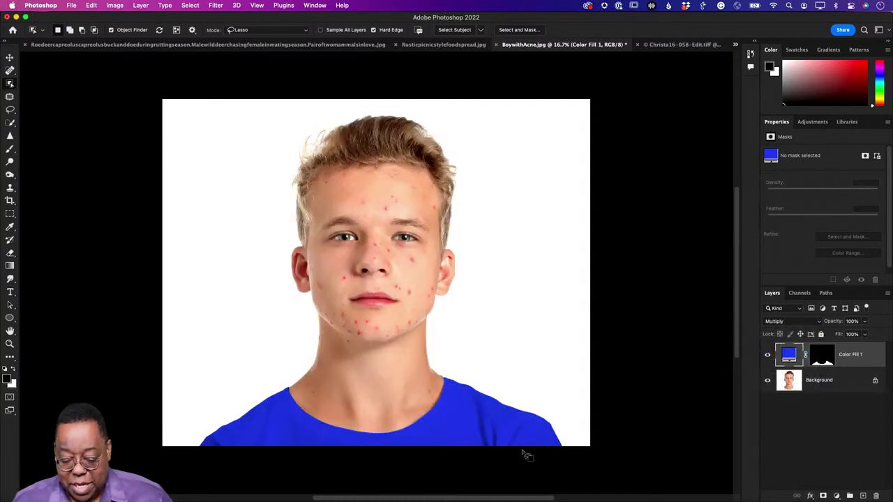
click(9, 57)
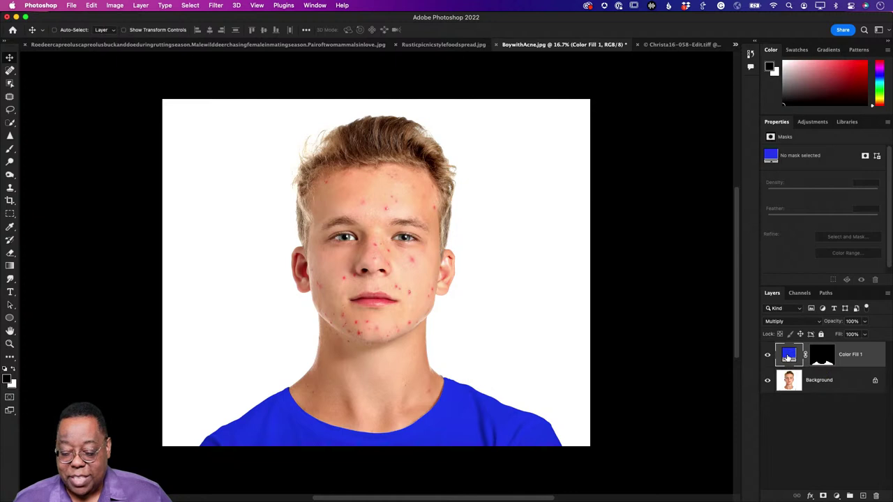
- Change Color Fill 1's colour from blue to a purple shade
double_click(788, 357)
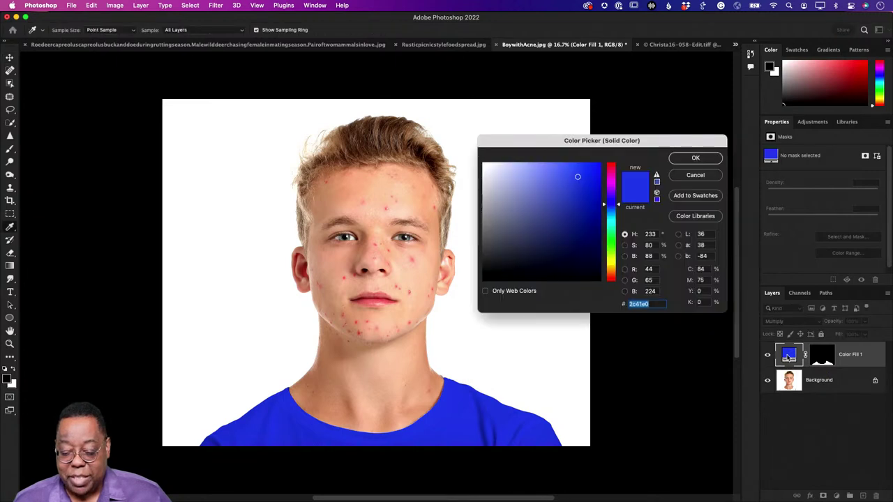
click(611, 189)
mouse_move(606, 196)
mouse_down()
mouse_move(608, 187)
mouse_move(585, 220)
mouse_move(545, 240)
mouse_move(551, 247)
mouse_move(546, 229)
mouse_up()
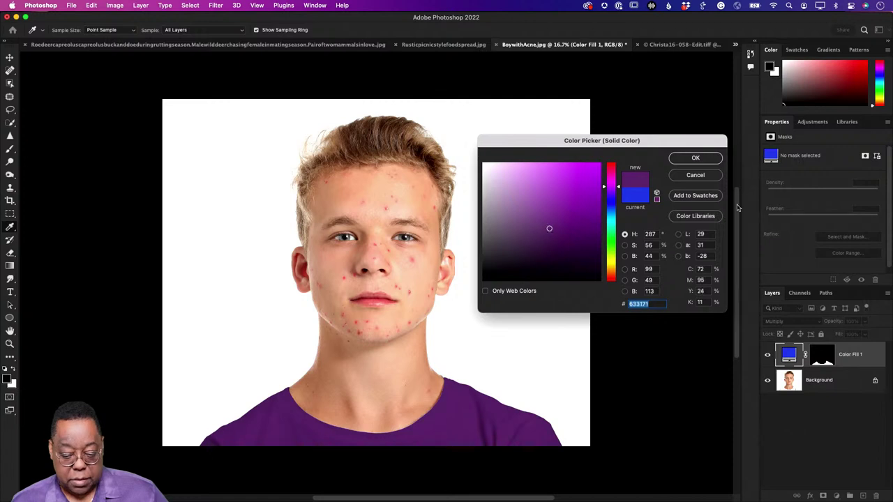
click(712, 162)
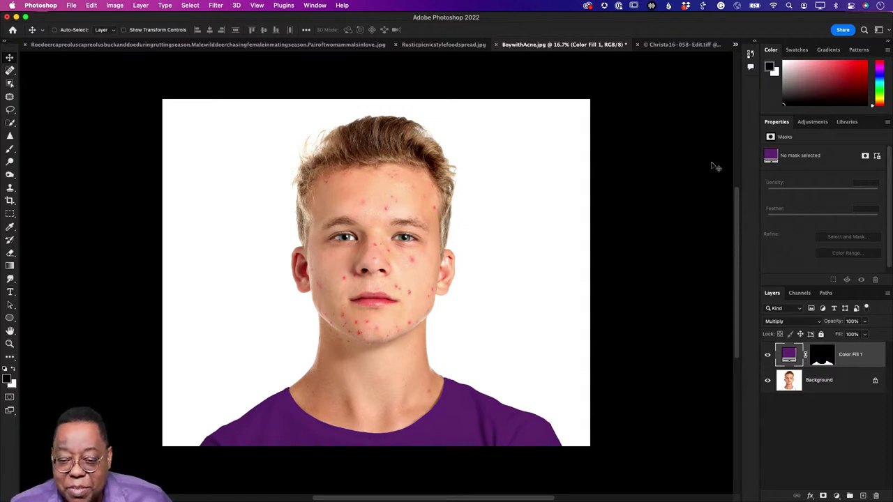
- Duplicate the Background layer as Background copy above Color Fill 1, restoring the white T-shirt
click(835, 496)
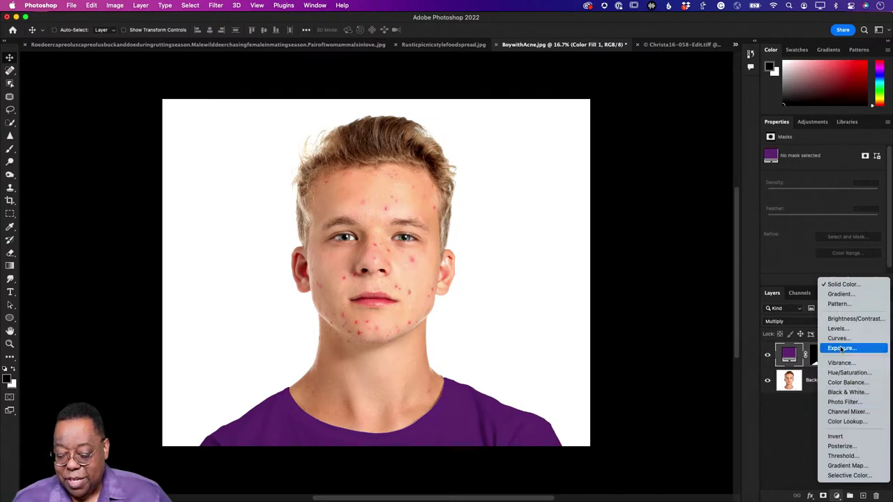
click(782, 431)
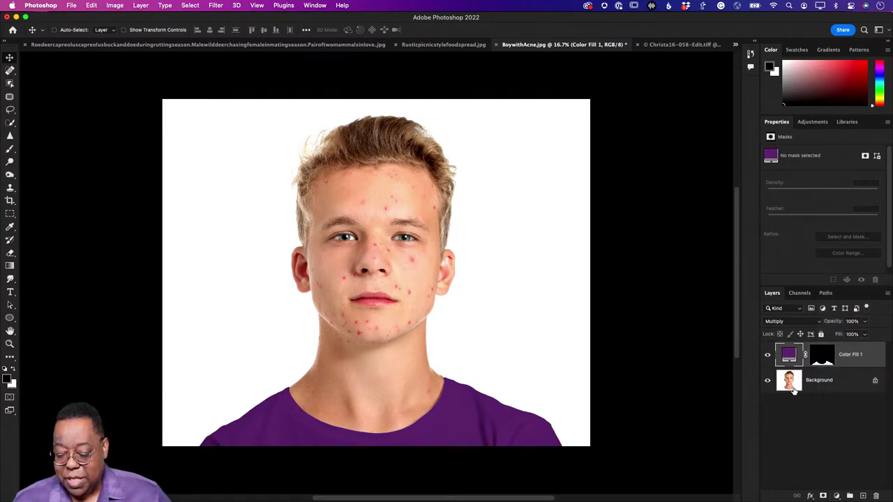
click(792, 388)
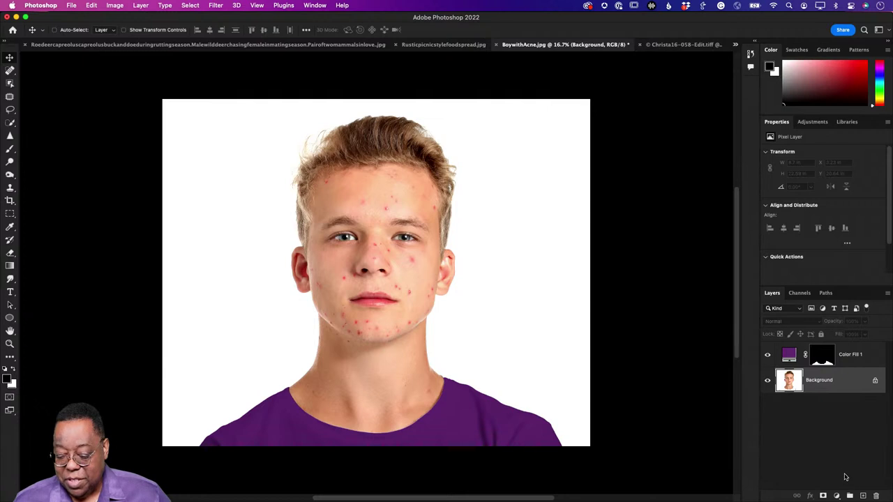
drag(832, 390, 817, 344)
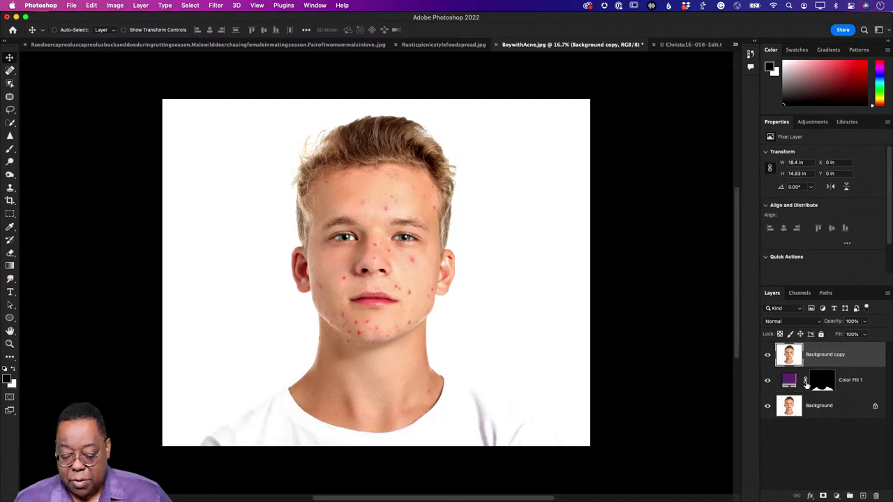
click(836, 496)
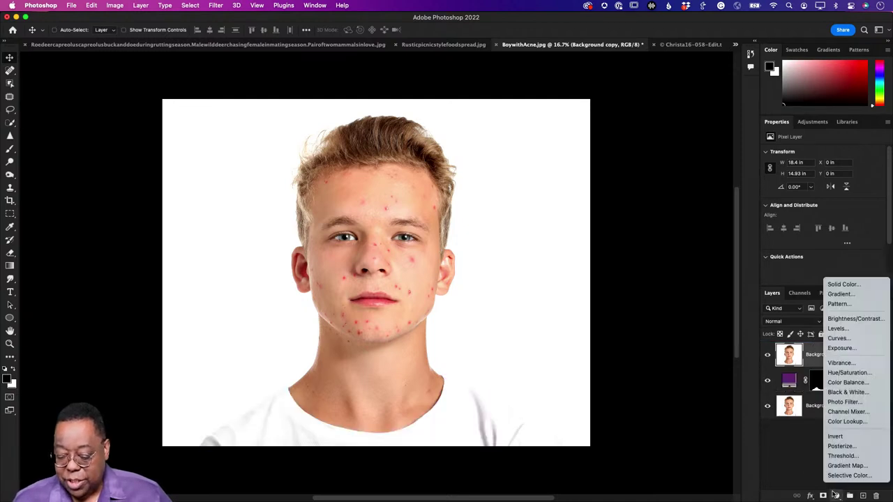
- Add a Black & White 1 adjustment layer and raise Reds to 65 by sampling the forehead
click(849, 393)
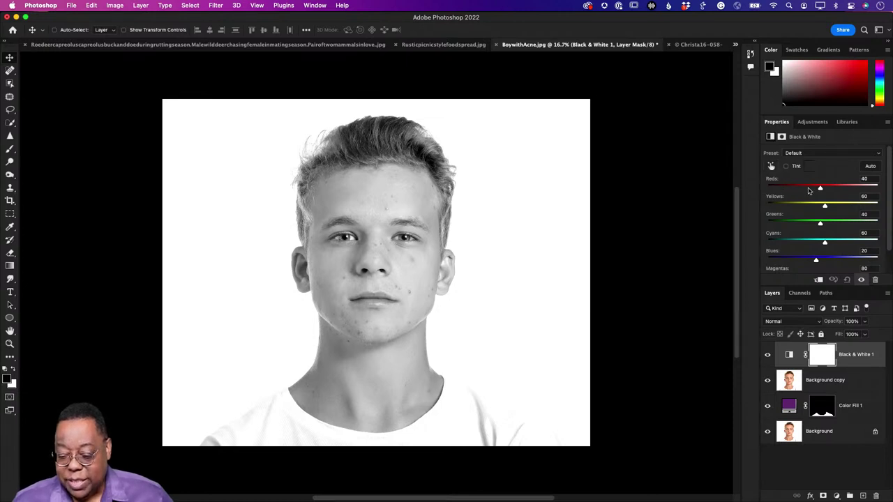
click(771, 168)
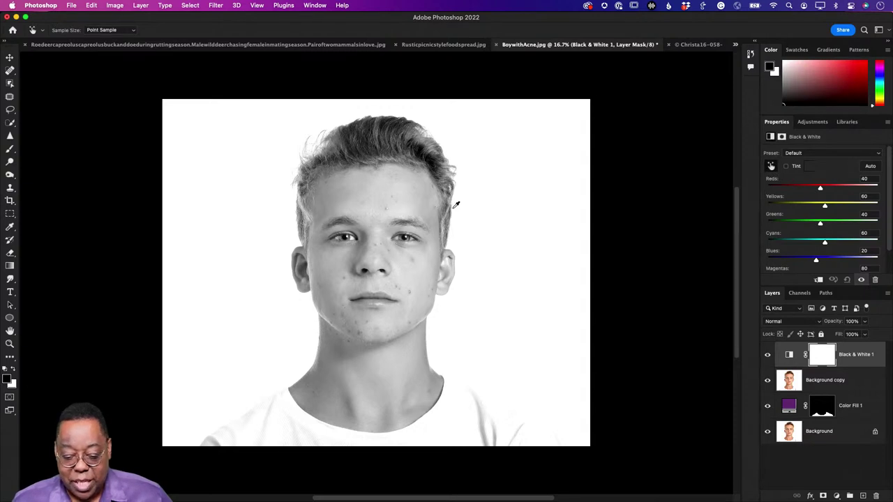
mouse_move(383, 178)
mouse_down()
mouse_move(400, 186)
mouse_move(340, 187)
mouse_move(394, 186)
mouse_move(385, 183)
mouse_up()
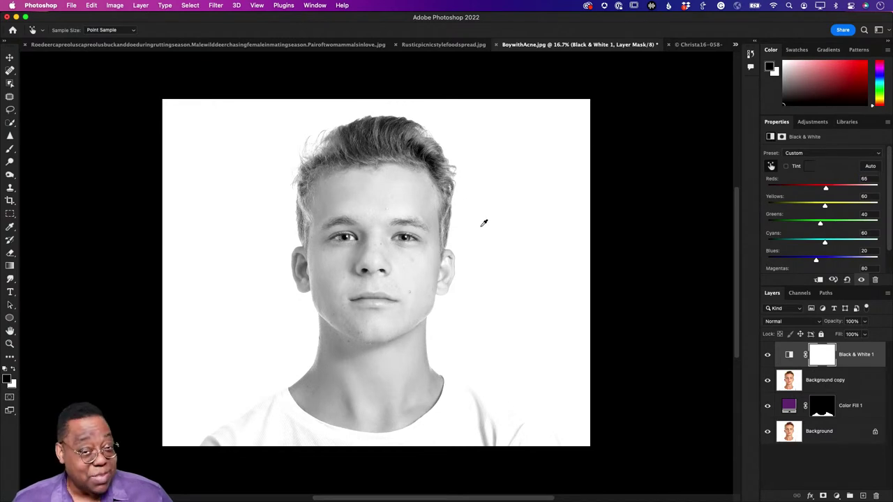